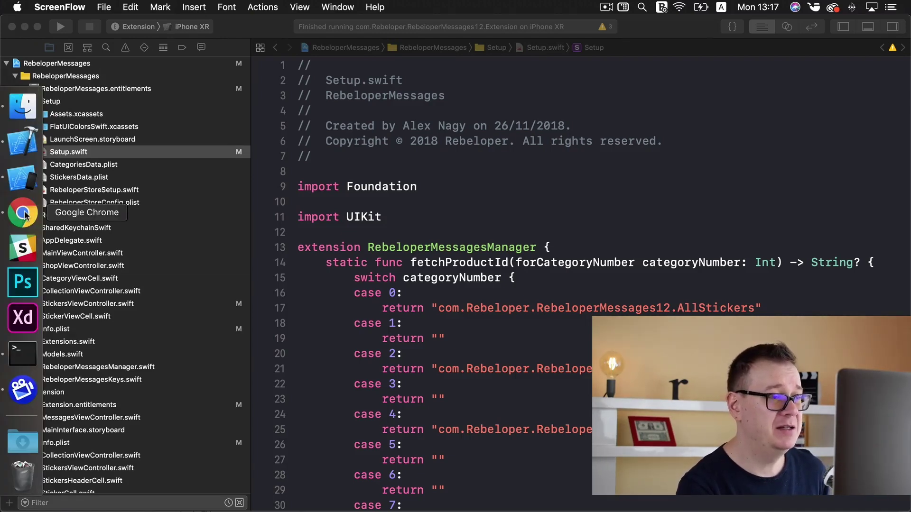
Switch to Chrome and go from the Apple Developer account to the My Apps list in App Store Connect
{"action": "left_click", "coordinate": [22, 213]}
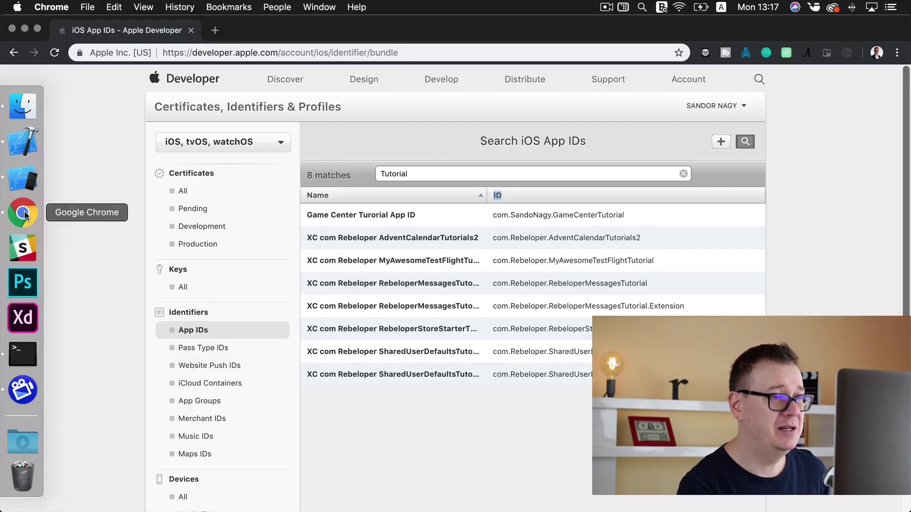
{"action": "left_click", "coordinate": [682, 82]}
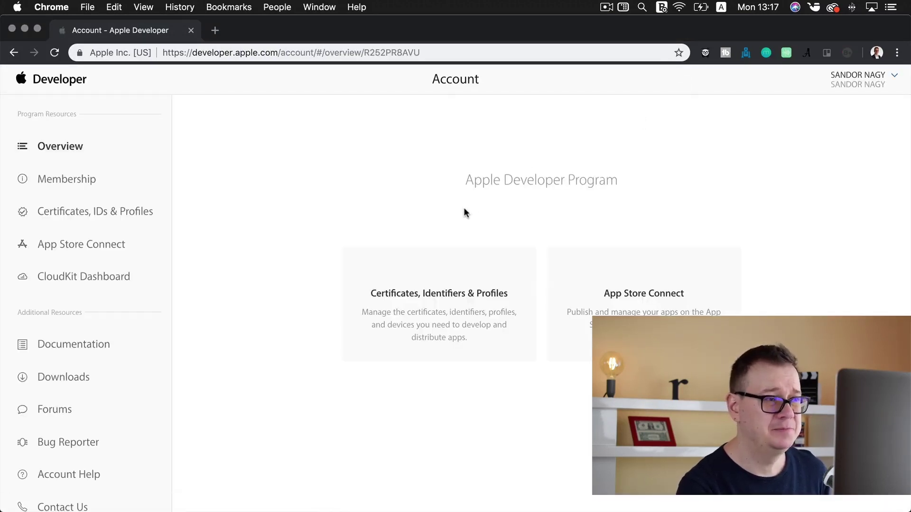
{"action": "left_click", "coordinate": [645, 310]}
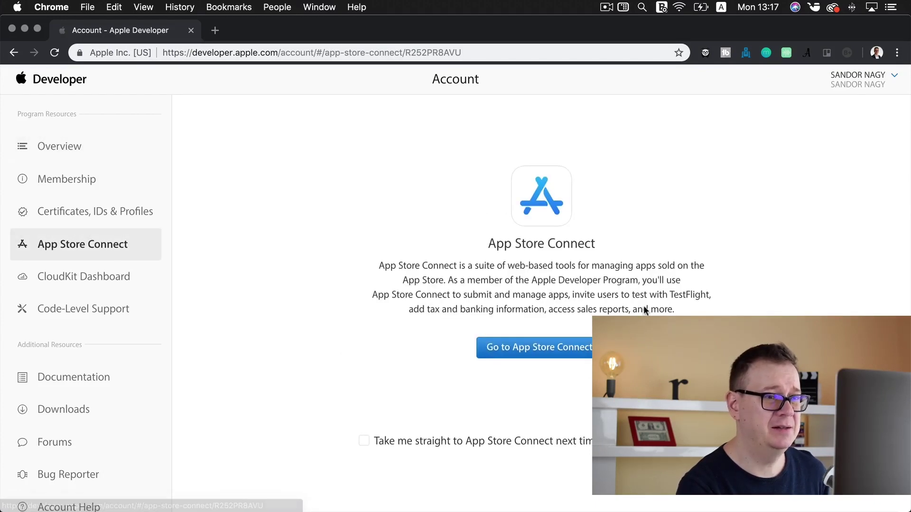
{"action": "left_click", "coordinate": [527, 353]}
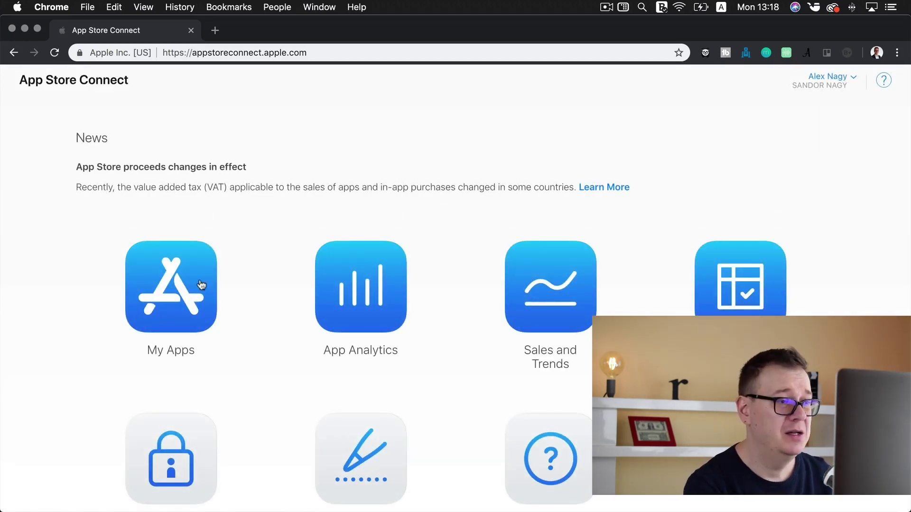
{"action": "left_click", "coordinate": [172, 293]}
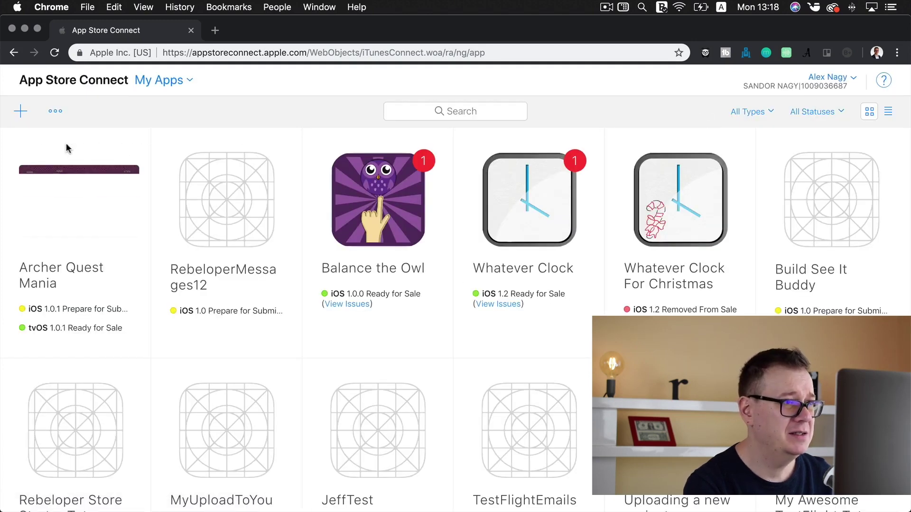
Start a new iOS app named "Rebeloper Messages Tutorial" with English (U.S.) as its primary language
{"action": "left_click", "coordinate": [20, 112]}
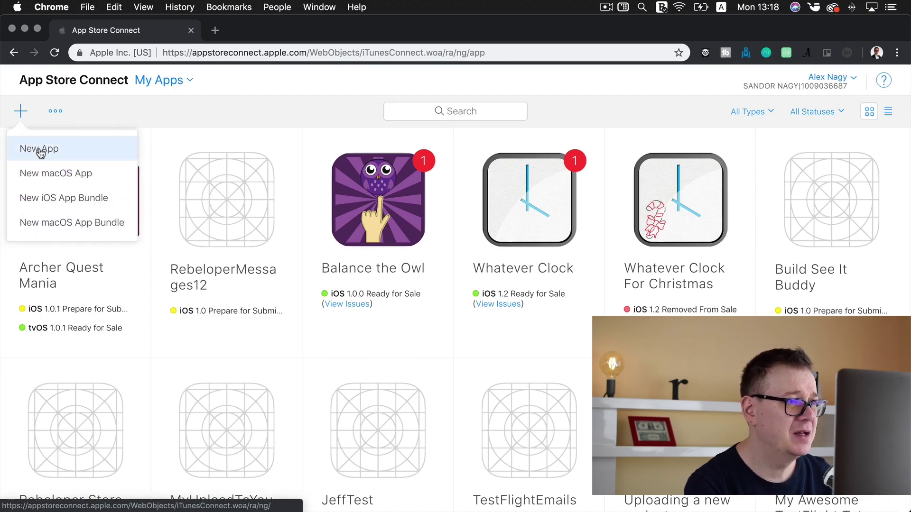
{"action": "left_click", "coordinate": [71, 153]}
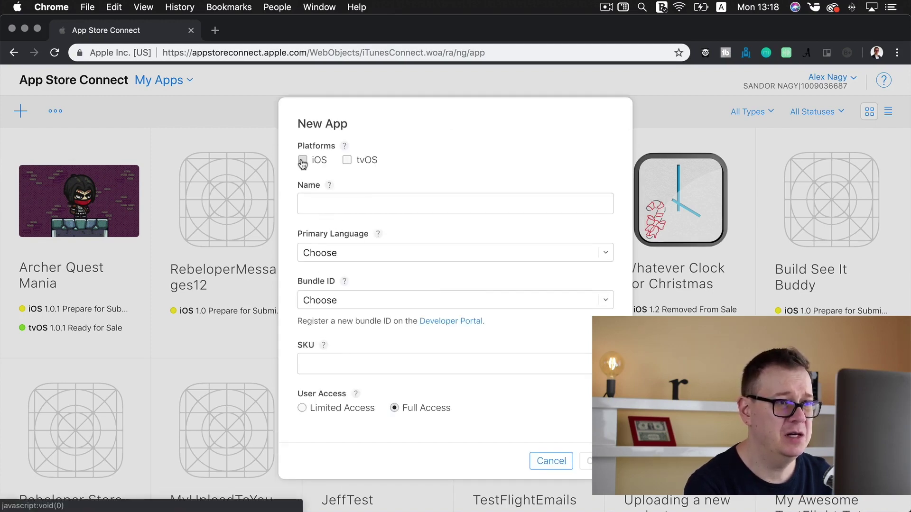
{"action": "left_click", "coordinate": [303, 161]}
{"action": "left_click", "coordinate": [314, 202]}
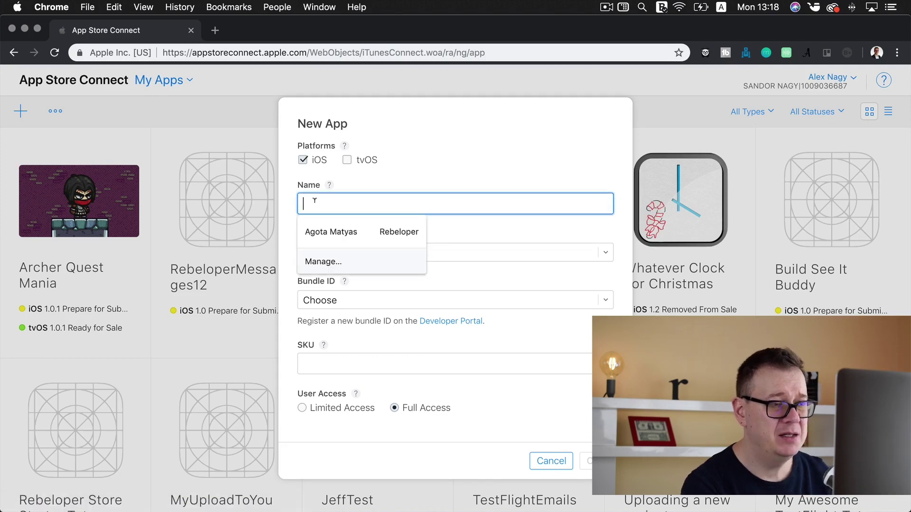
{"action": "type", "text": "Rebeloper Messages Tutorial"}
{"action": "left_click", "coordinate": [396, 252]}
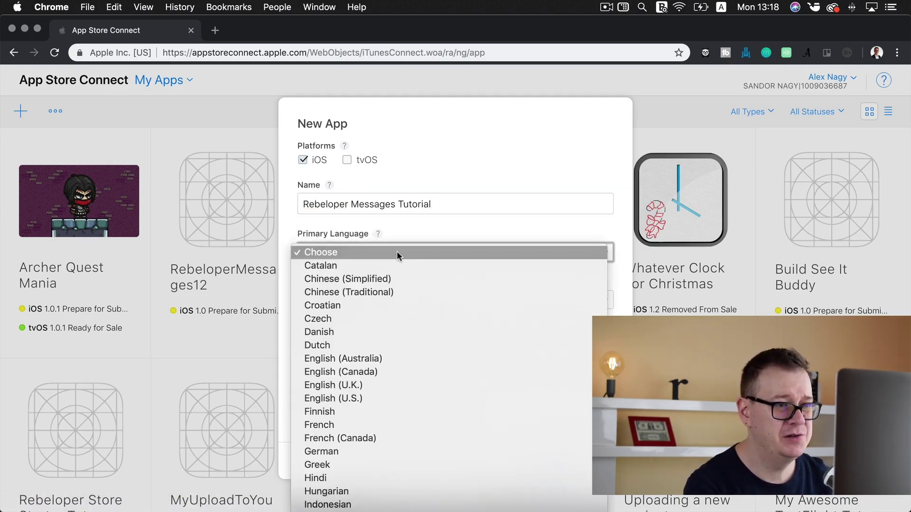
{"action": "left_click", "coordinate": [371, 398]}
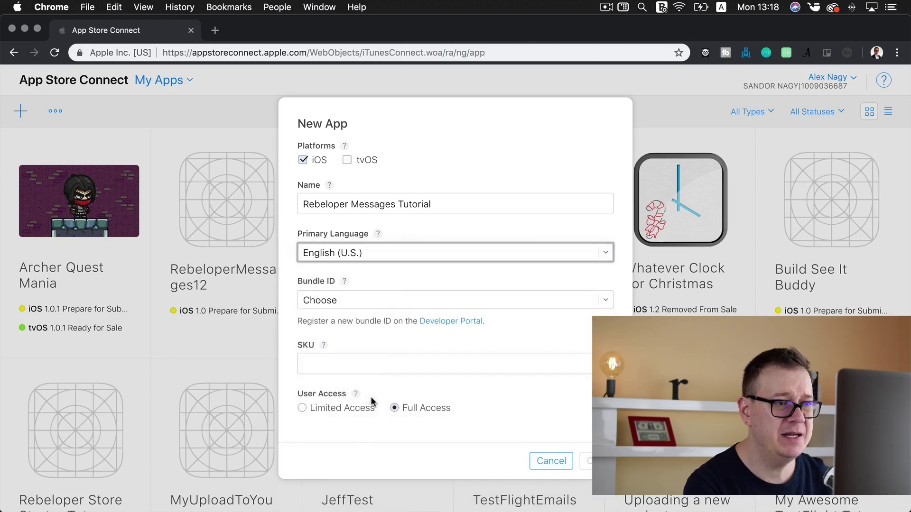
Set the new app's bundle ID to XC com Rebeloper RebeloperMessagesTutorial
{"action": "left_click", "coordinate": [386, 300]}
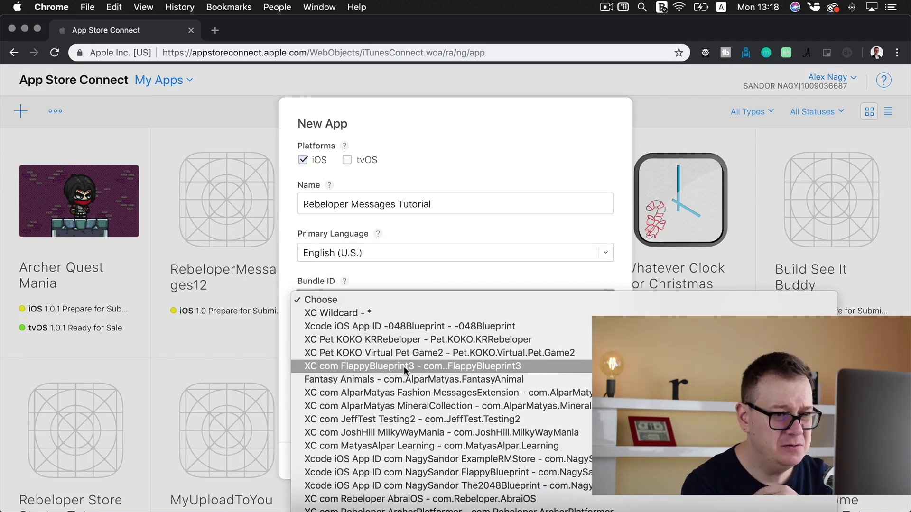
{"action": "scroll", "coordinate": [403, 366], "scroll_direction": "down", "scroll_amount": 3}
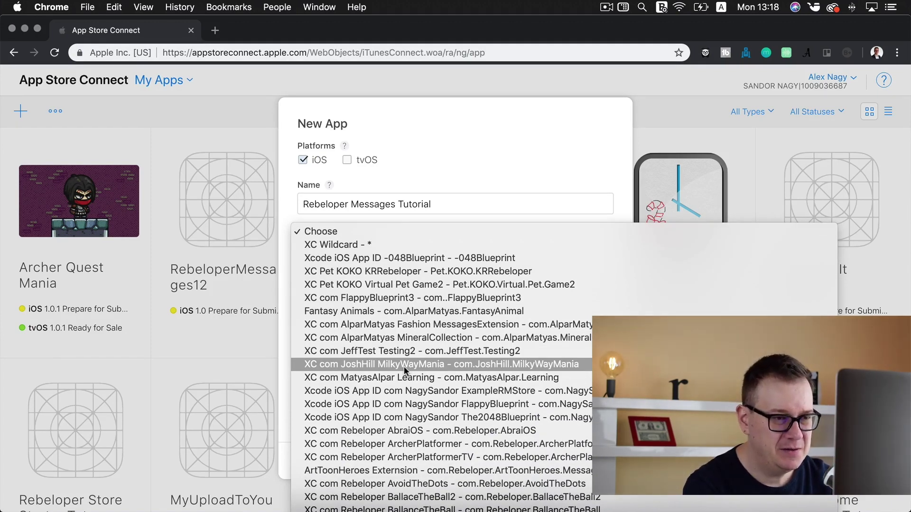
{"action": "scroll", "coordinate": [404, 366], "scroll_direction": "down", "scroll_amount": 3}
{"action": "scroll", "coordinate": [403, 366], "scroll_direction": "down", "scroll_amount": 10}
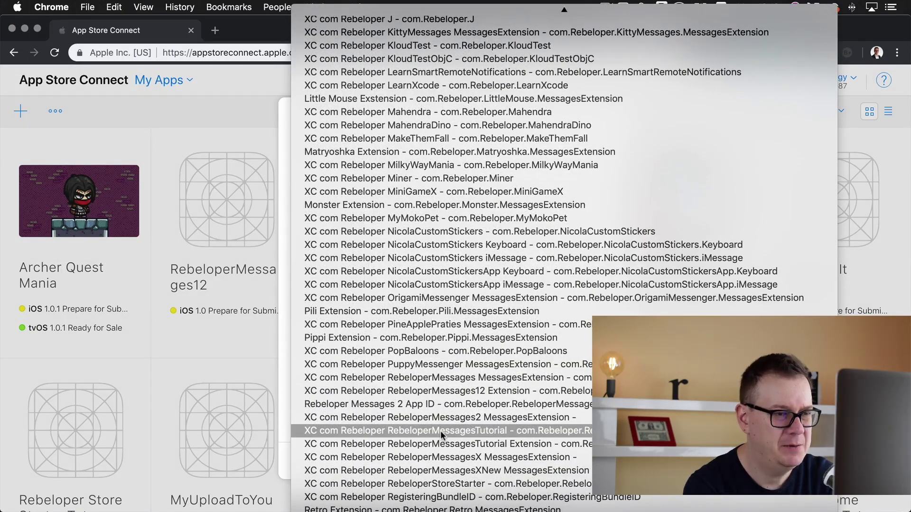
{"action": "left_click", "coordinate": [441, 431]}
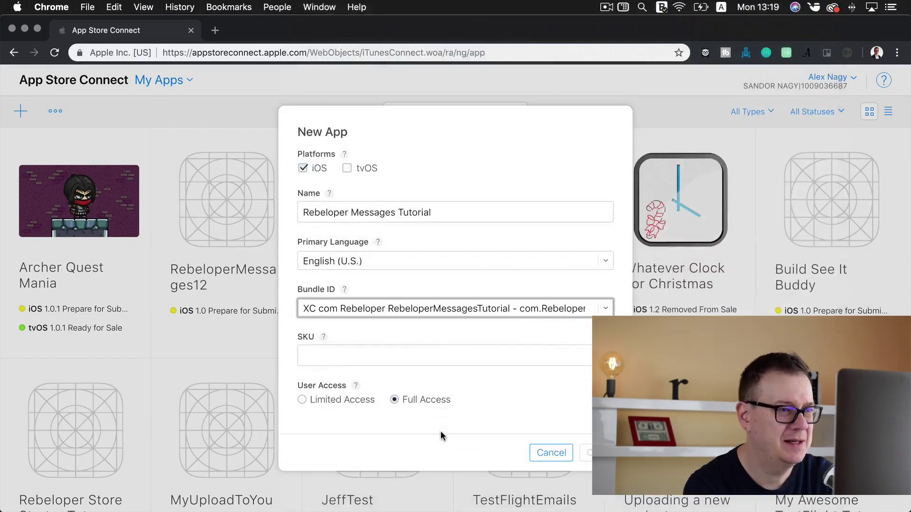
Copy the app name into the SKU and remove its spaces so it reads "RebeloperMessagesTutorial"
{"action": "left_click", "coordinate": [366, 355]}
{"action": "left_click", "coordinate": [365, 209]}
{"action": "left_click_drag", "start_coordinate": [365, 207], "coordinate": [298, 210]}
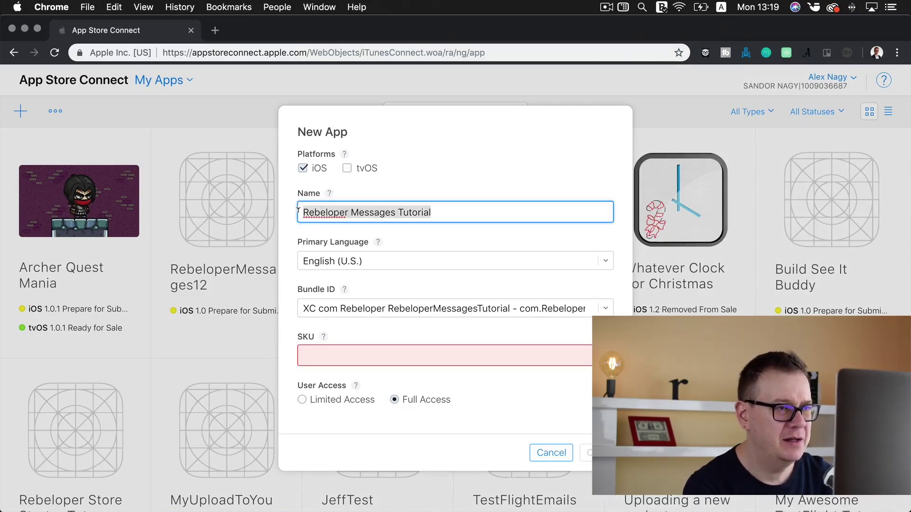
{"action": "key", "text": "super+c"}
{"action": "left_click", "coordinate": [314, 353]}
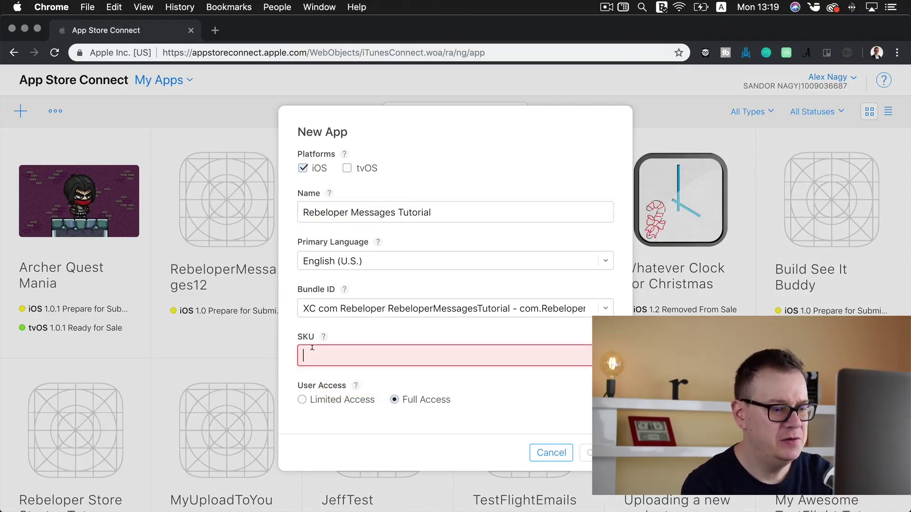
{"action": "key", "text": "super+v"}
{"action": "left_click", "coordinate": [352, 356]}
{"action": "key", "text": "BackSpace"}
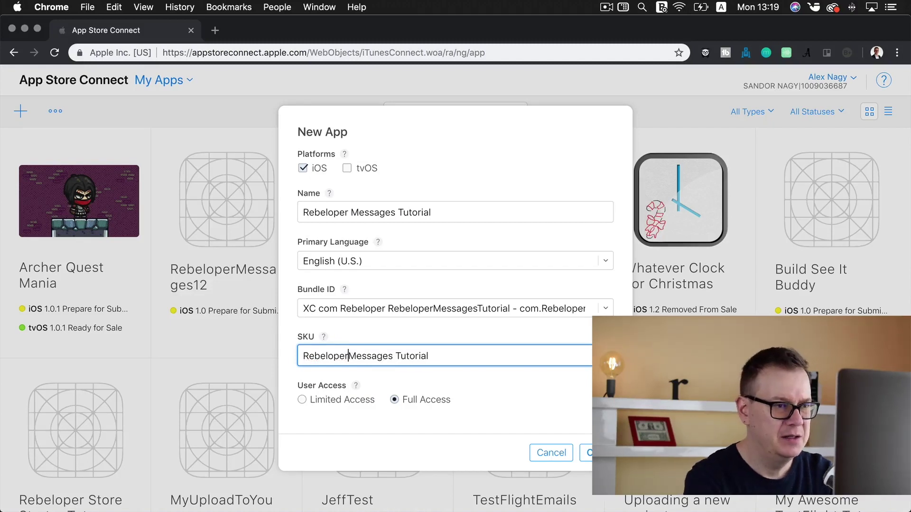
{"action": "left_click", "coordinate": [396, 356]}
{"action": "key", "text": "BackSpace"}
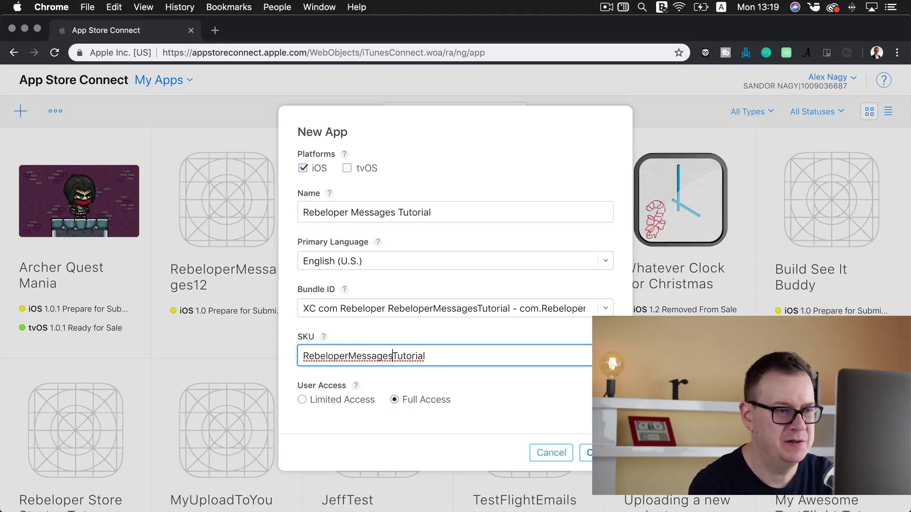
Create the app record and open its In-App Purchases page
{"action": "key", "text": "Return"}
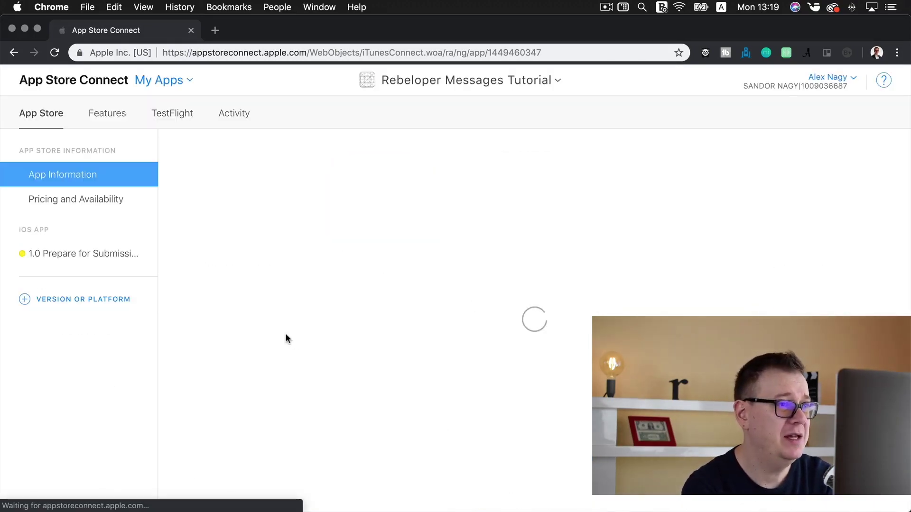
{"action": "left_click", "coordinate": [100, 117]}
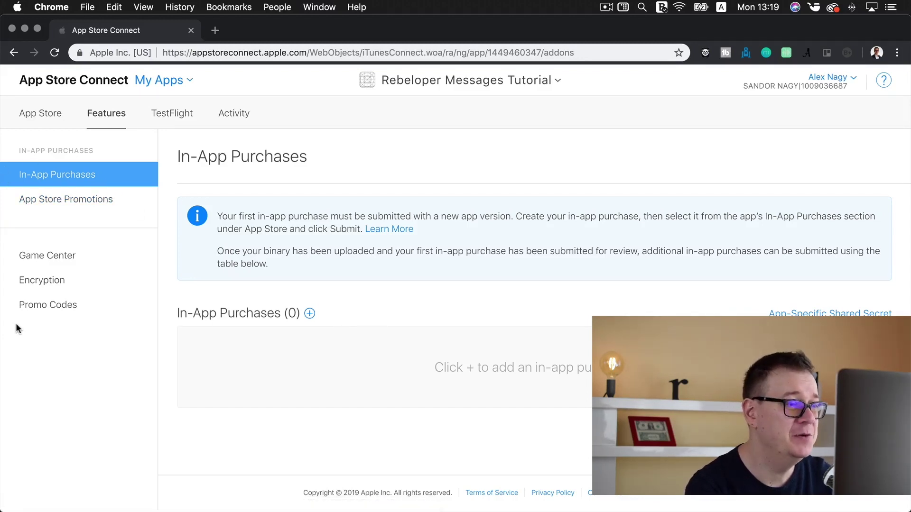
Switch to Xcode and examine the product ID returned for case 0 by fetchProductId in Setup.swift
{"action": "mouse_move", "coordinate": [1, 323]}
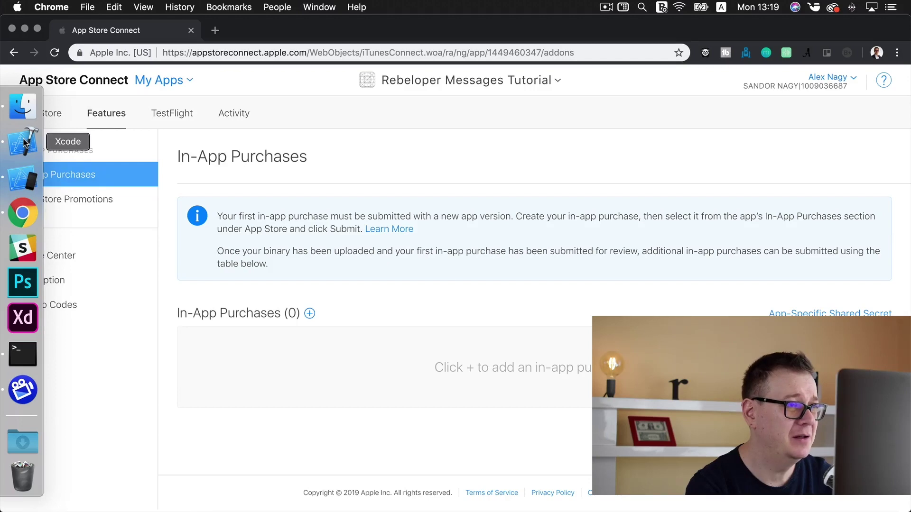
{"action": "left_click", "coordinate": [23, 141]}
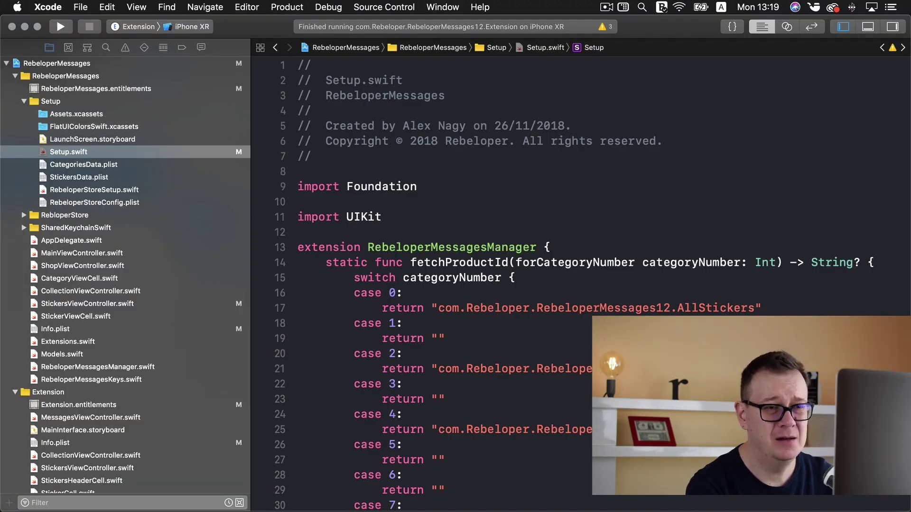
{"action": "scroll", "coordinate": [774, 303], "scroll_direction": "down", "scroll_amount": 3}
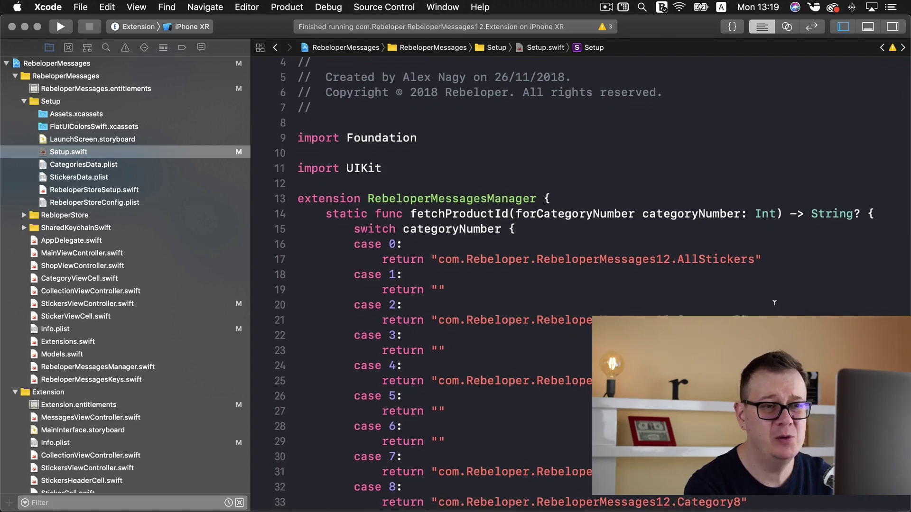
{"action": "scroll", "coordinate": [774, 303], "scroll_direction": "down", "scroll_amount": 5}
{"action": "scroll", "coordinate": [774, 303], "scroll_direction": "down", "scroll_amount": 1}
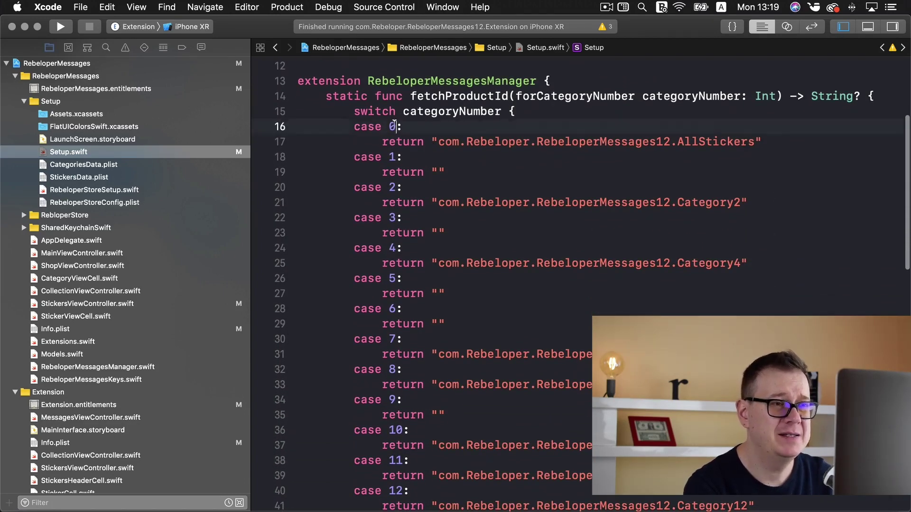
{"action": "double_click", "coordinate": [391, 126]}
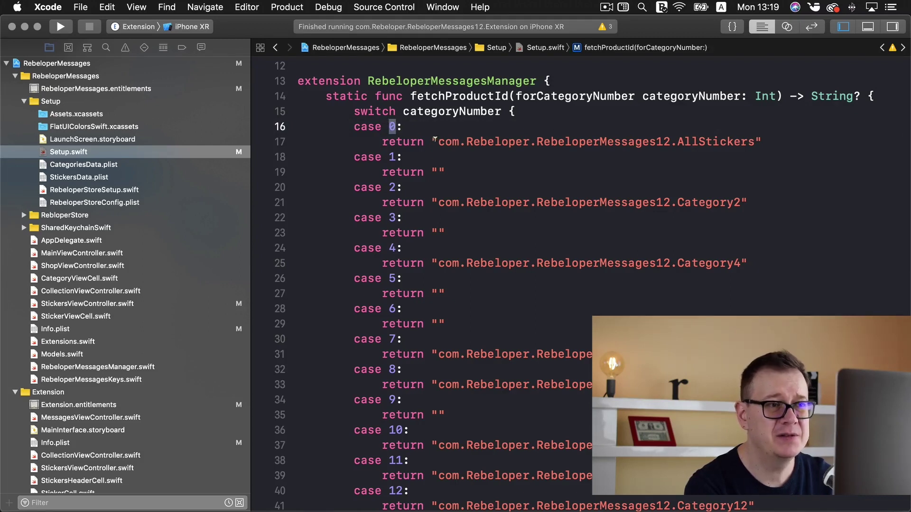
{"action": "left_click_drag", "start_coordinate": [437, 141], "coordinate": [753, 138]}
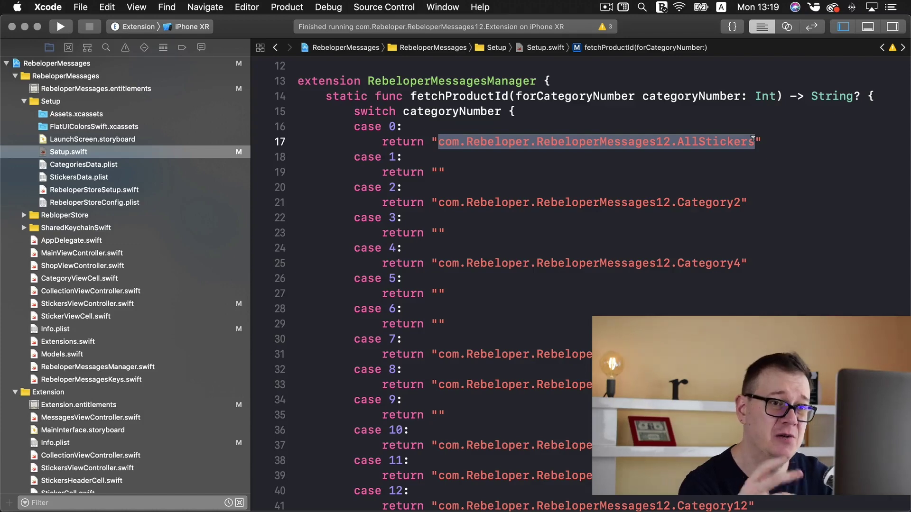
Compare the appHasOnlyOneNonConsumableInAppPurchase setting in the Setup struct with the product IDs listed for the categories
{"action": "scroll", "coordinate": [753, 138], "scroll_direction": "down", "scroll_amount": 10}
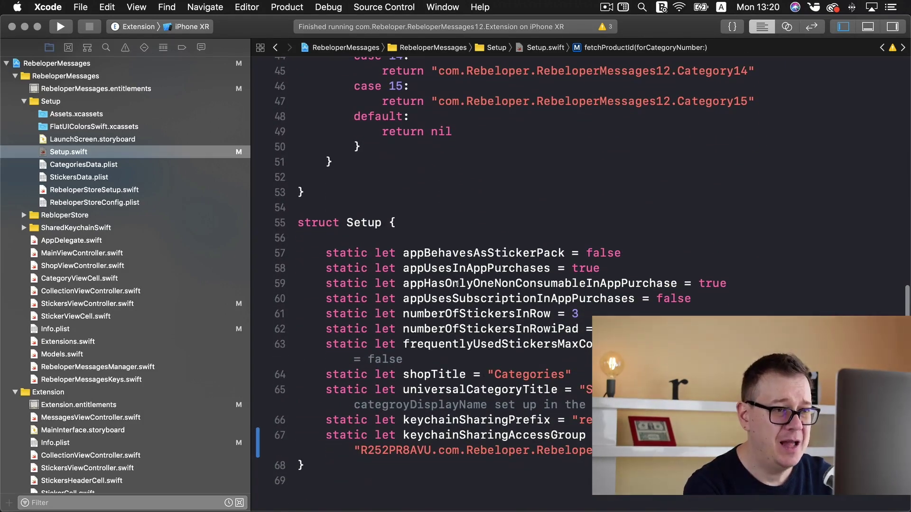
{"action": "double_click", "coordinate": [457, 283]}
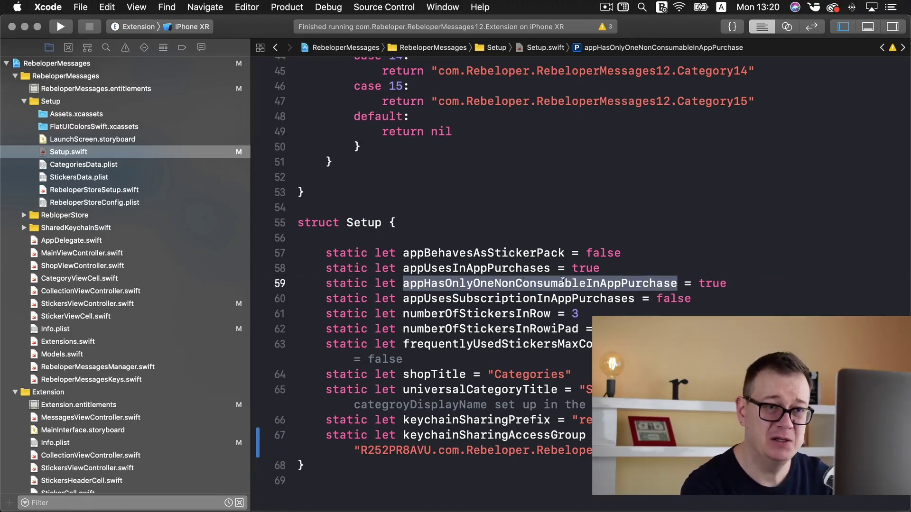
{"action": "double_click", "coordinate": [711, 283]}
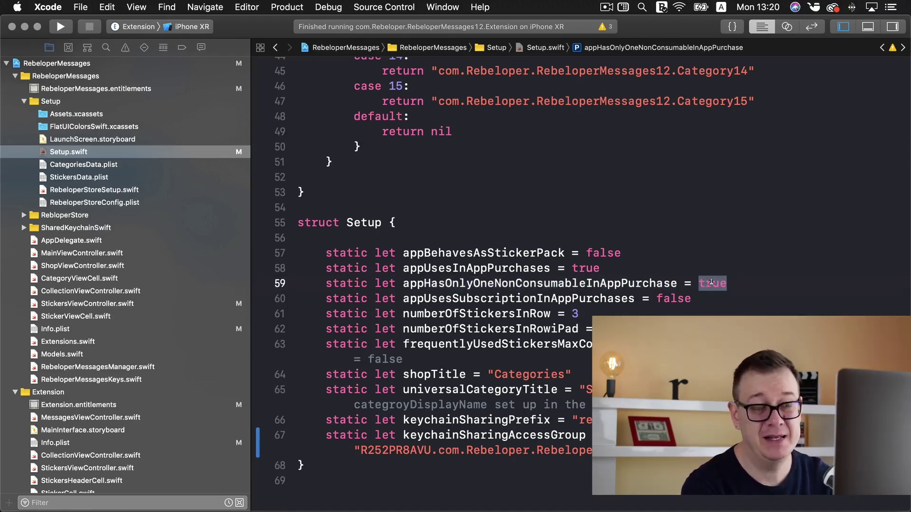
{"action": "scroll", "coordinate": [774, 286], "scroll_direction": "up", "scroll_amount": 15}
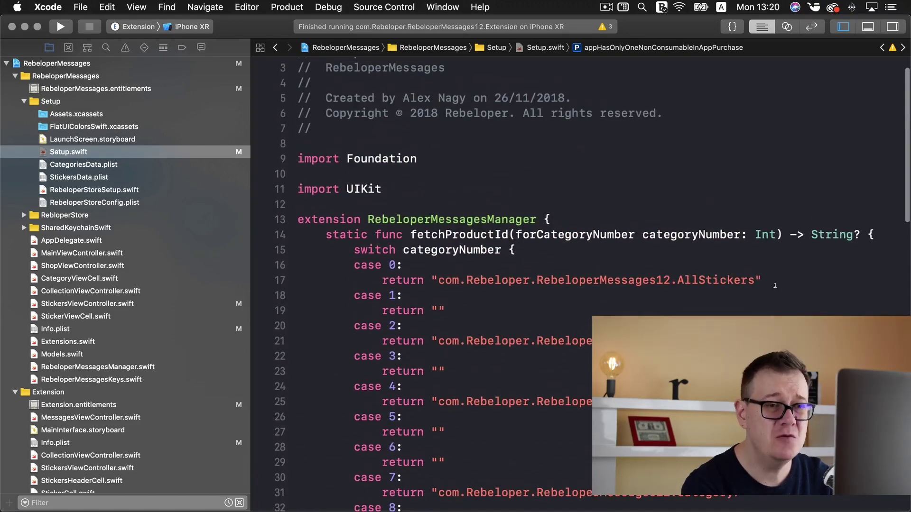
{"action": "left_click_drag", "start_coordinate": [754, 281], "coordinate": [441, 280]}
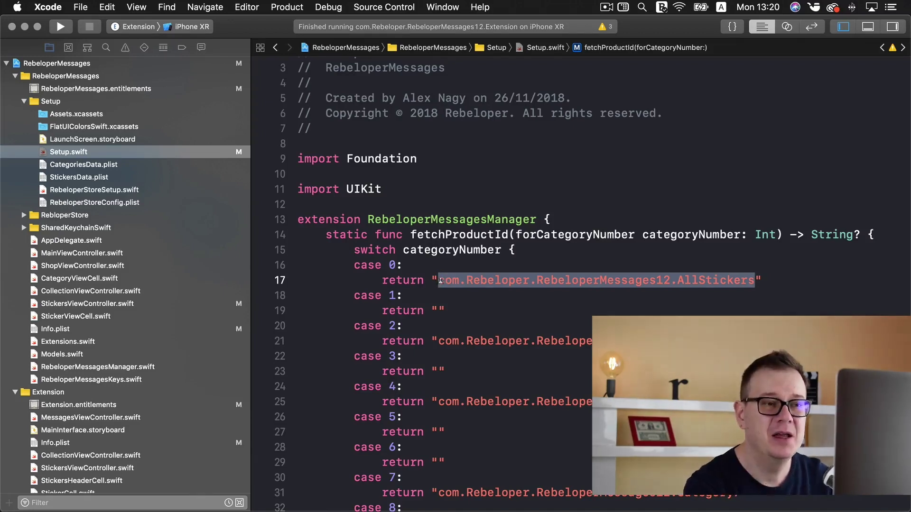
{"action": "scroll", "coordinate": [767, 277], "scroll_direction": "down", "scroll_amount": 10}
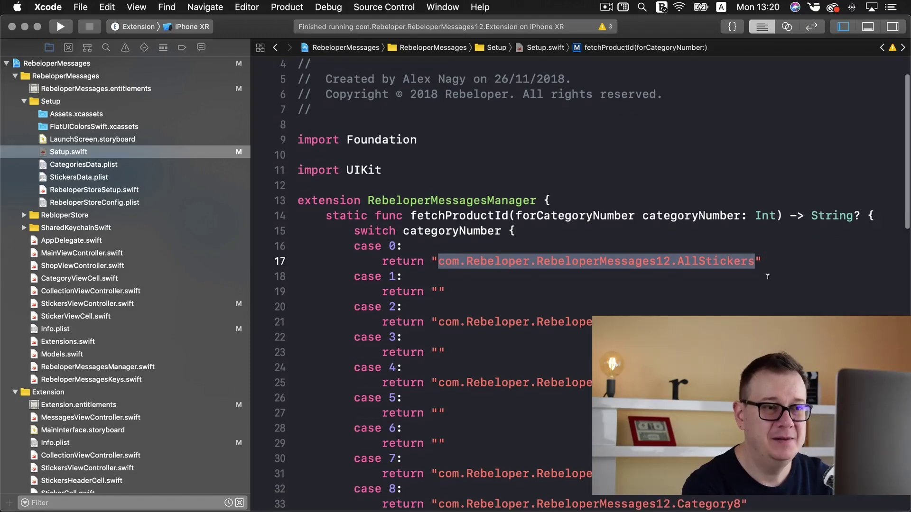
{"action": "scroll", "coordinate": [767, 277], "scroll_direction": "down", "scroll_amount": 3}
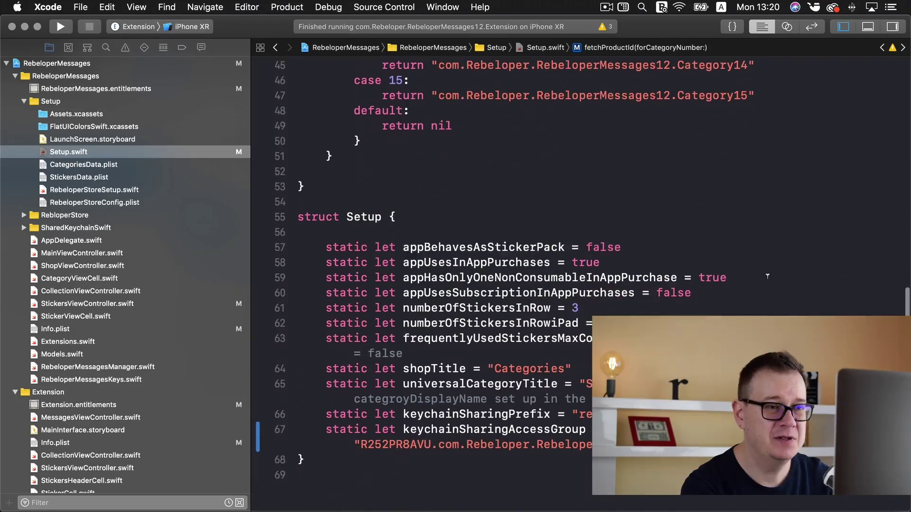
{"action": "left_click", "coordinate": [719, 277]}
{"action": "double_click", "coordinate": [720, 277]}
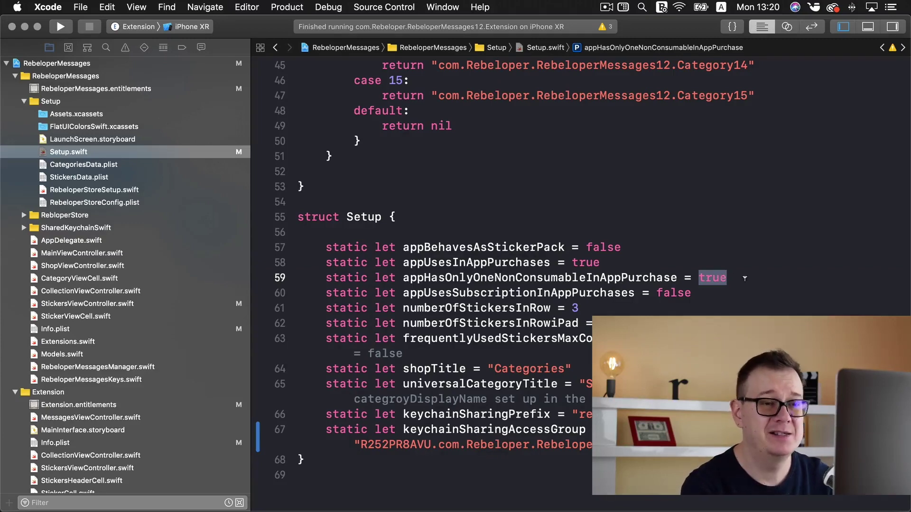
{"action": "scroll", "coordinate": [744, 279], "scroll_direction": "up", "scroll_amount": 10}
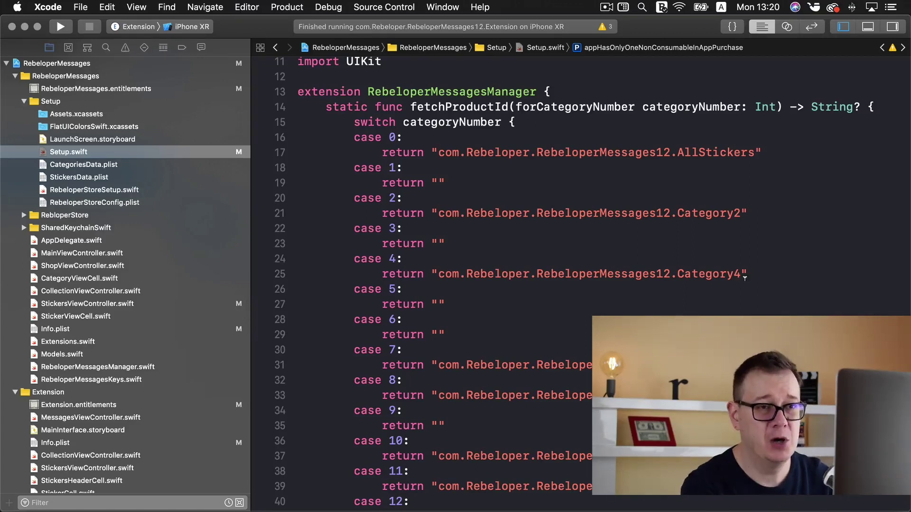
Change the case 0 product ID in Setup.swift to "com.Rebeloper.RebeloperMessagesTutorial.AllStickers" and copy it
{"action": "scroll", "coordinate": [773, 276], "scroll_direction": "up", "scroll_amount": 2}
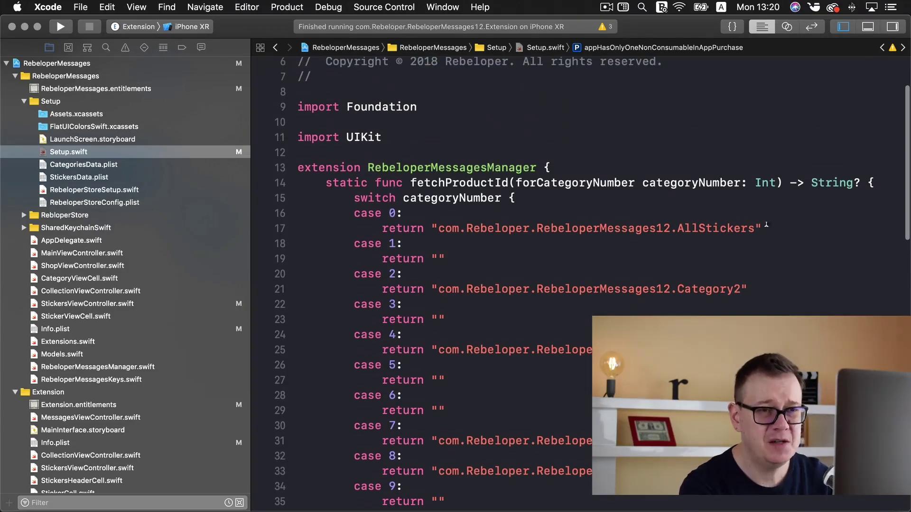
{"action": "left_click_drag", "start_coordinate": [755, 227], "coordinate": [437, 224]}
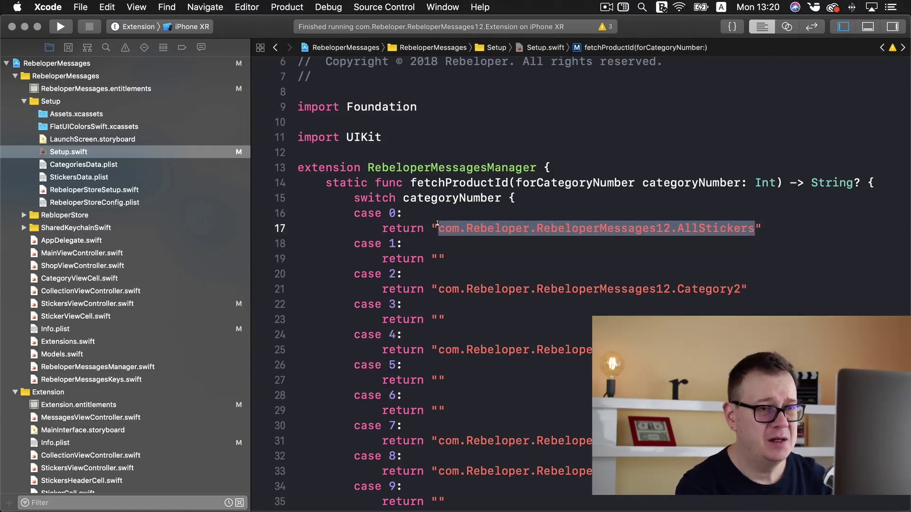
{"action": "left_click", "coordinate": [673, 228]}
{"action": "key", "text": "BackSpace"}
{"action": "key", "text": "BackSpace"}
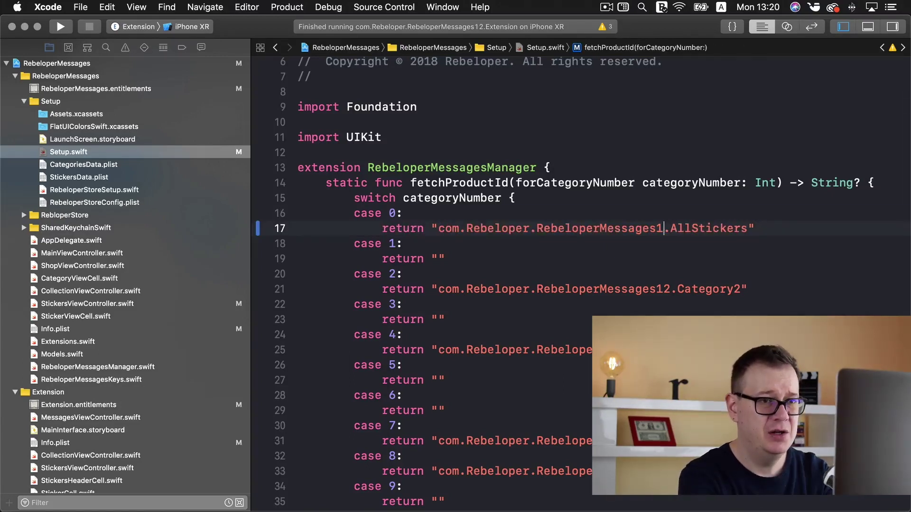
{"action": "type", "text": "Tutorial"}
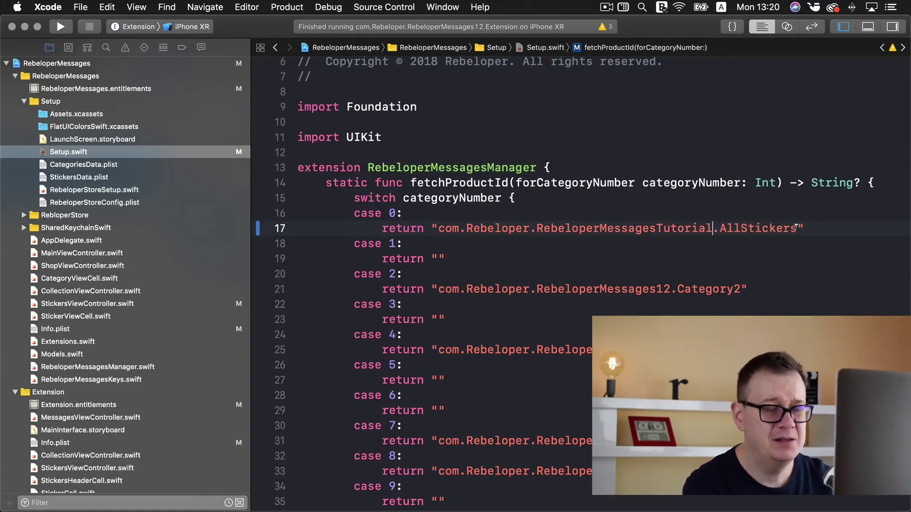
{"action": "left_click_drag", "start_coordinate": [797, 228], "coordinate": [440, 230]}
{"action": "key", "text": "super+c"}
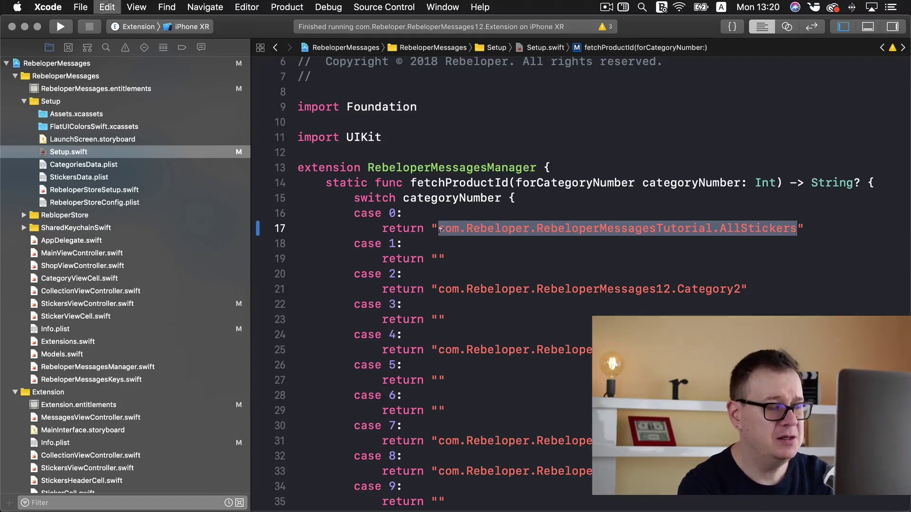
Switch to App Store Connect in Chrome and create a new Non-Consumable in-app purchase
{"action": "mouse_move", "coordinate": [3, 260]}
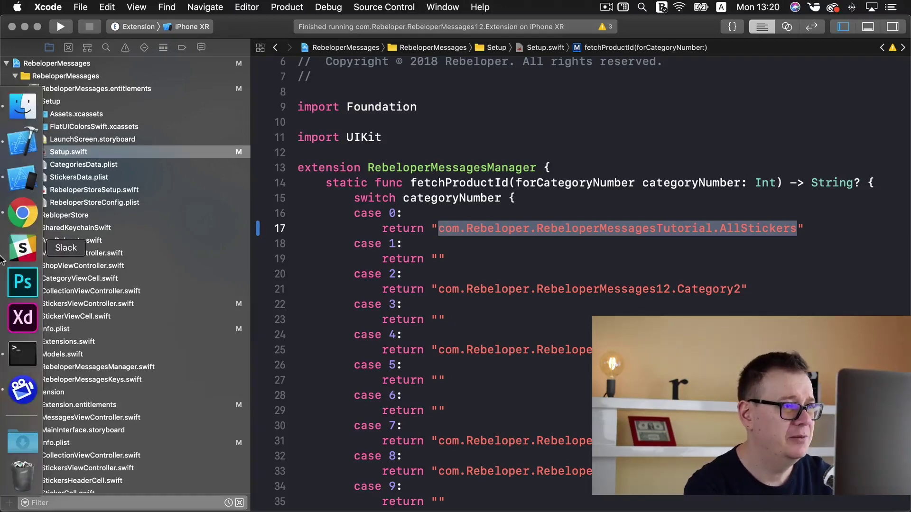
{"action": "left_click", "coordinate": [21, 213]}
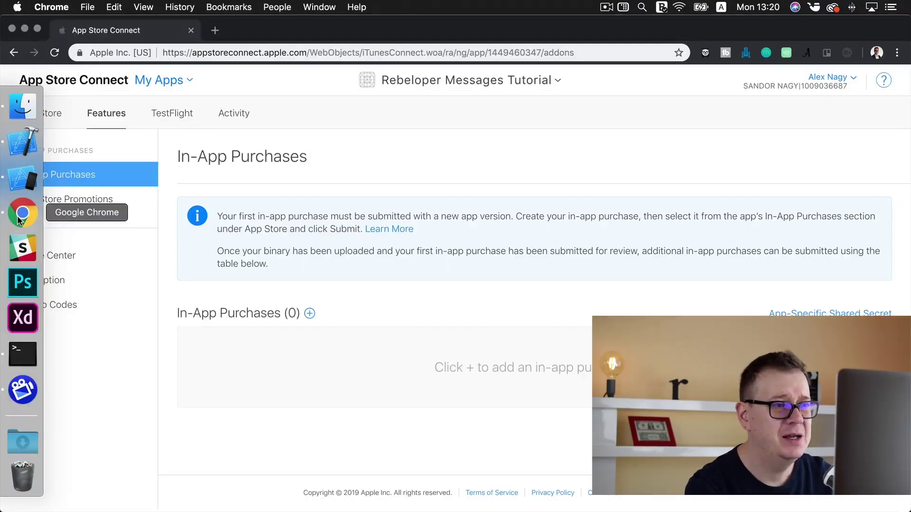
{"action": "left_click", "coordinate": [310, 314]}
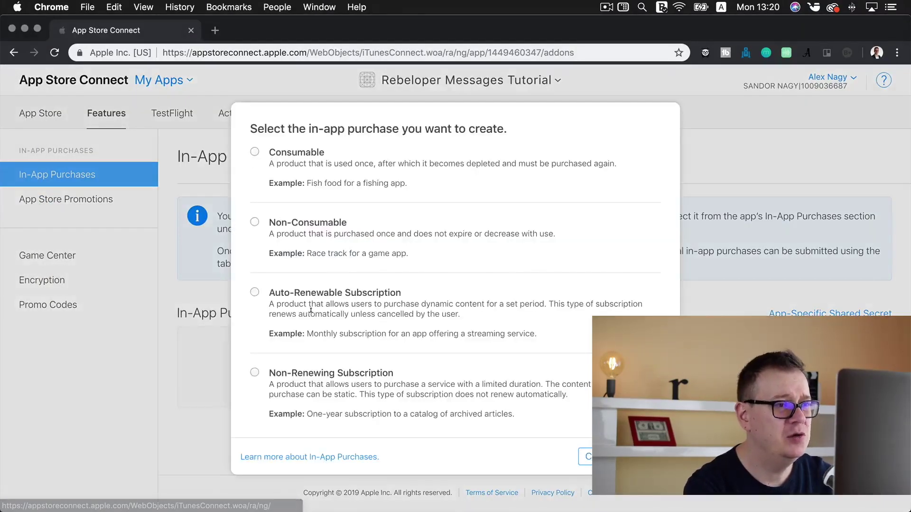
{"action": "left_click", "coordinate": [254, 223]}
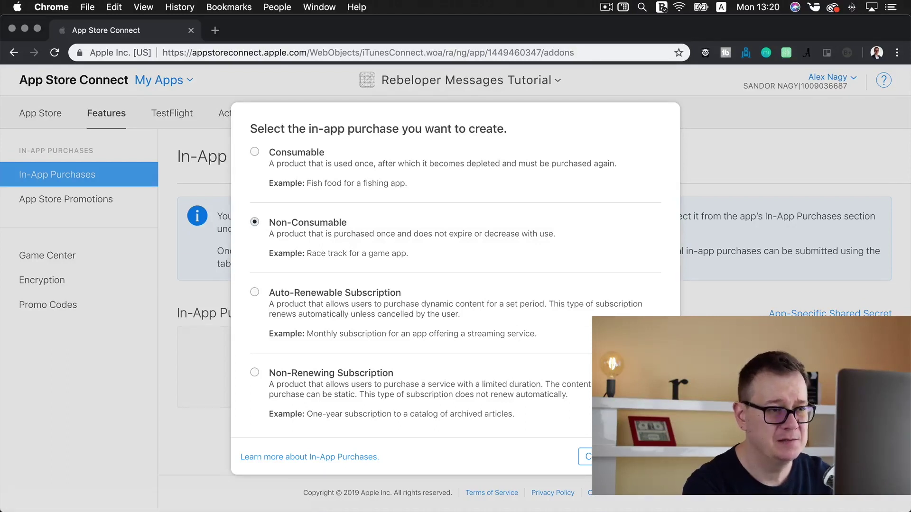
{"action": "left_click", "coordinate": [598, 456]}
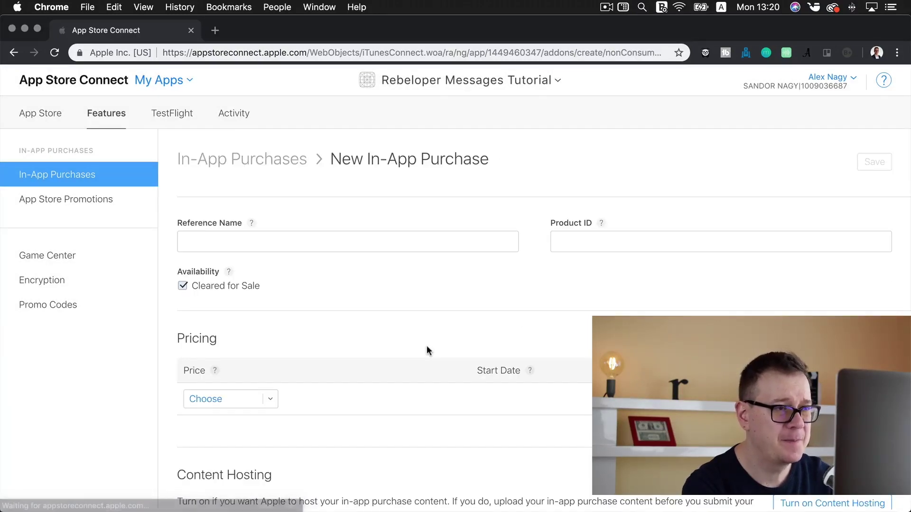
Enter the reference name "Unlock all stickers", the copied AllStickers product ID and the price RON 4.99 (Tier 1)
{"action": "left_click", "coordinate": [304, 241]}
{"action": "type", "text": "Unlock all stickers"}
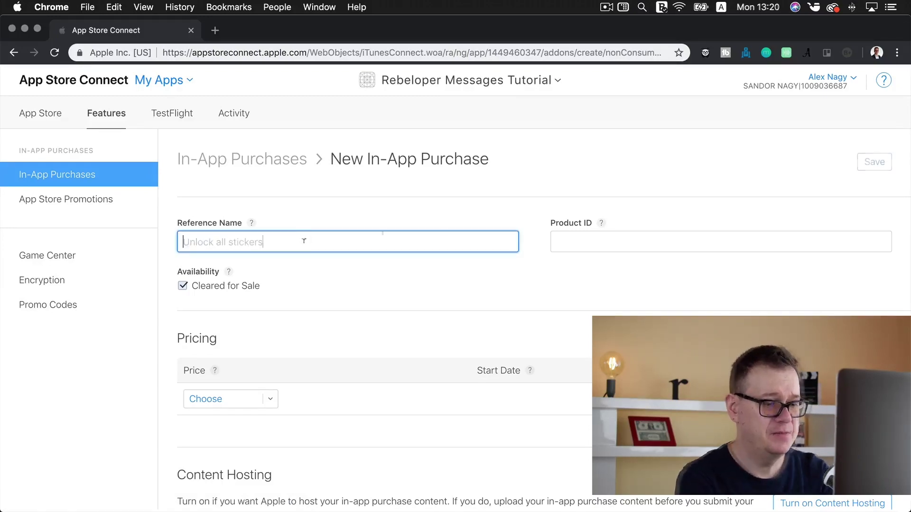
{"action": "left_click", "coordinate": [585, 240]}
{"action": "key", "text": "super+v"}
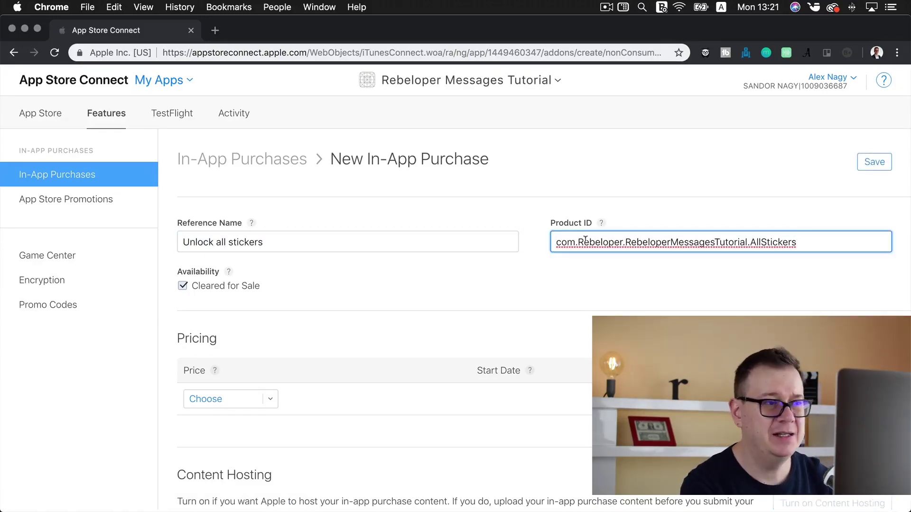
{"action": "left_click", "coordinate": [227, 398]}
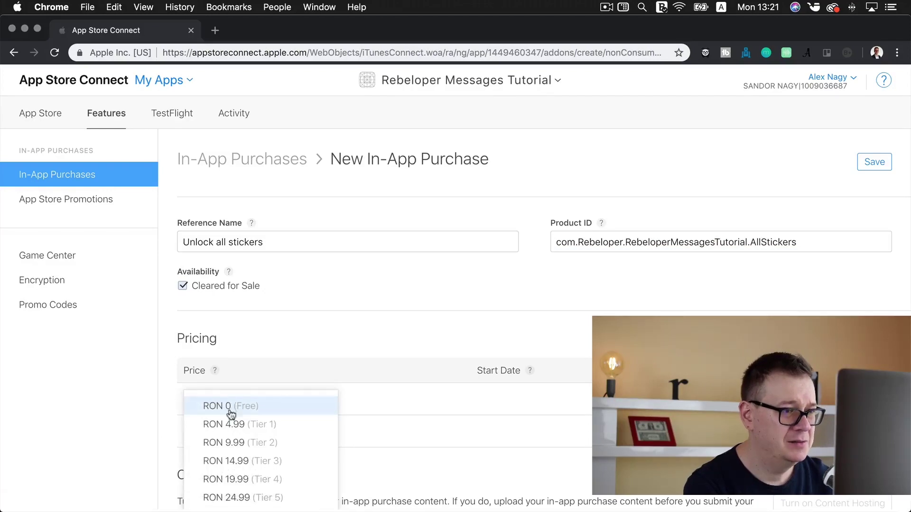
{"action": "left_click", "coordinate": [231, 428]}
Copy the reference name "Unlock all stickers" into the English (U.S.) display name
{"action": "scroll", "coordinate": [169, 386], "scroll_direction": "down", "scroll_amount": 5}
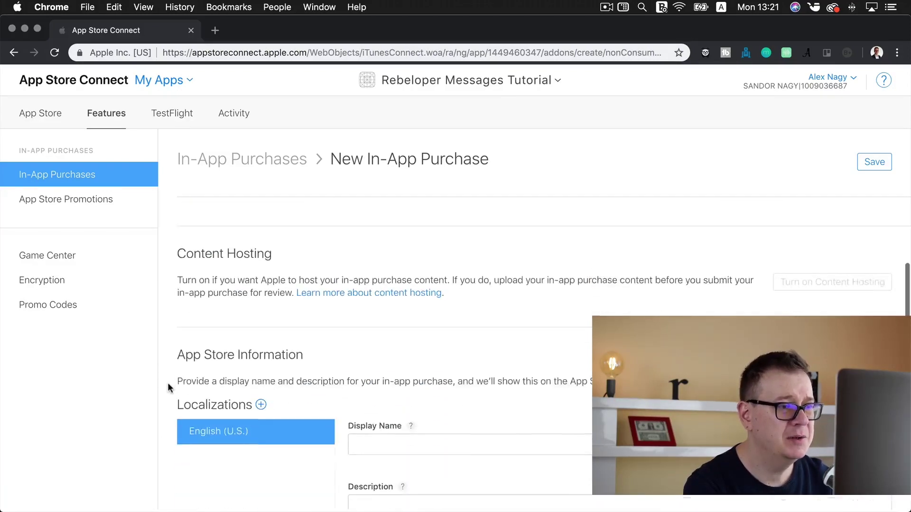
{"action": "scroll", "coordinate": [169, 387], "scroll_direction": "down", "scroll_amount": 3}
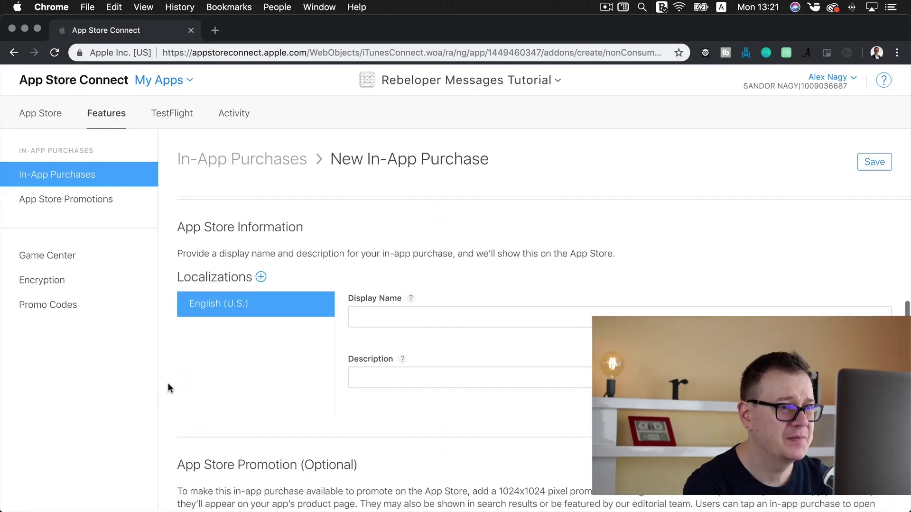
{"action": "left_click", "coordinate": [387, 318]}
{"action": "scroll", "coordinate": [388, 323], "scroll_direction": "up", "scroll_amount": 8}
{"action": "triple_click", "coordinate": [267, 232]}
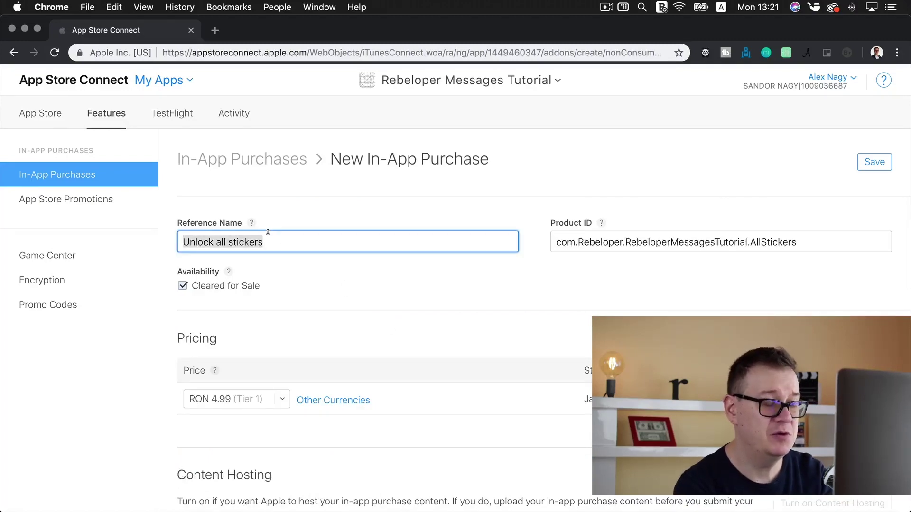
{"action": "scroll", "coordinate": [285, 235], "scroll_direction": "down", "scroll_amount": 10}
{"action": "left_click", "coordinate": [360, 317]}
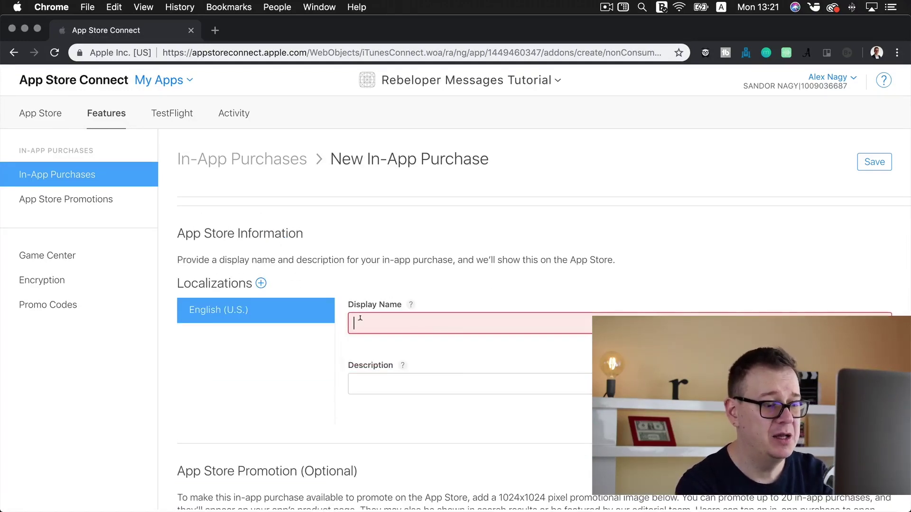
{"action": "key", "text": "super+v"}
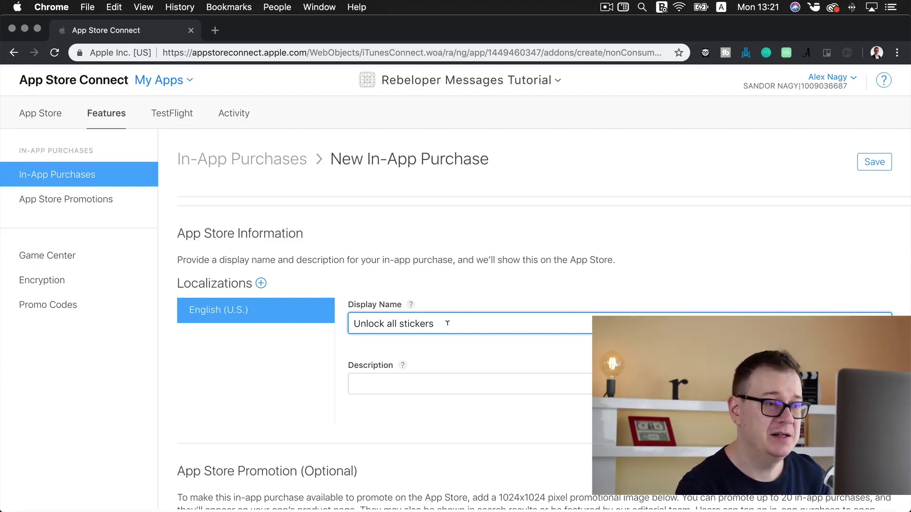
Enter "Unlock all the stickers" as the English (U.S.) description of the in-app purchase
{"action": "left_click", "coordinate": [385, 379]}
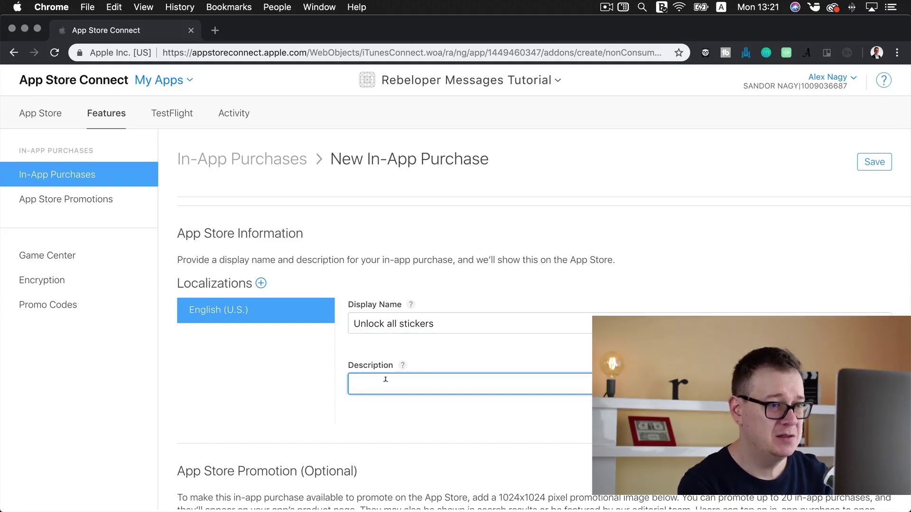
{"action": "type", "text": "Unlo"}
{"action": "type", "text": "ck "}
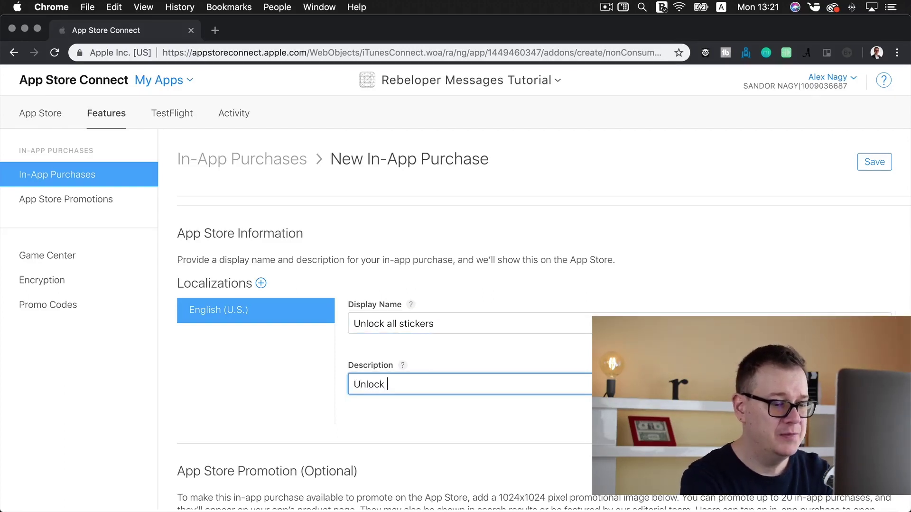
{"action": "type", "text": "all the stickers"}
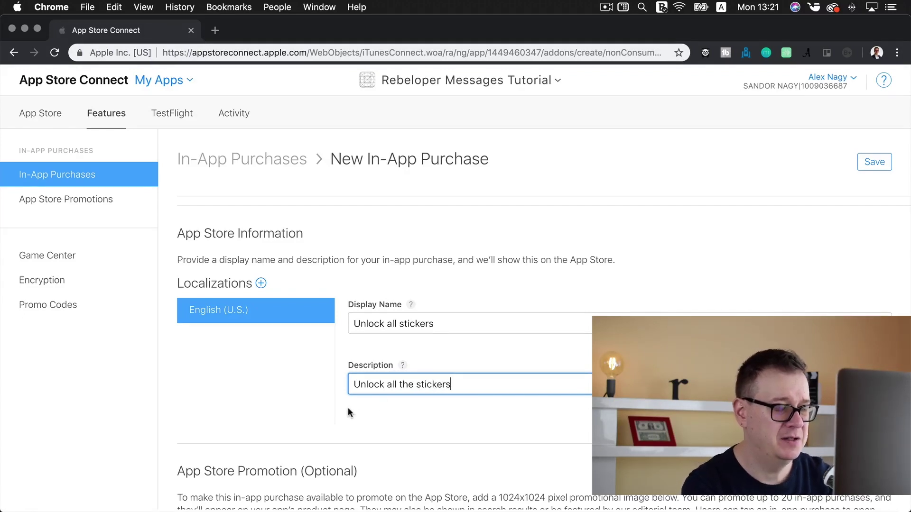
Go to the Review Information screenshot area, switch to Finder and browse back to the contents of the Codes folder
{"action": "scroll", "coordinate": [347, 408], "scroll_direction": "down", "scroll_amount": 10}
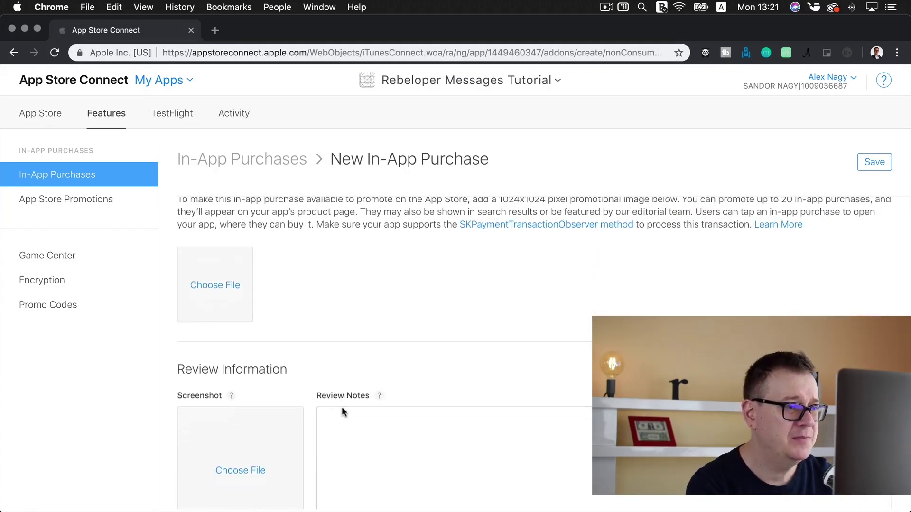
{"action": "scroll", "coordinate": [342, 406], "scroll_direction": "down", "scroll_amount": 2}
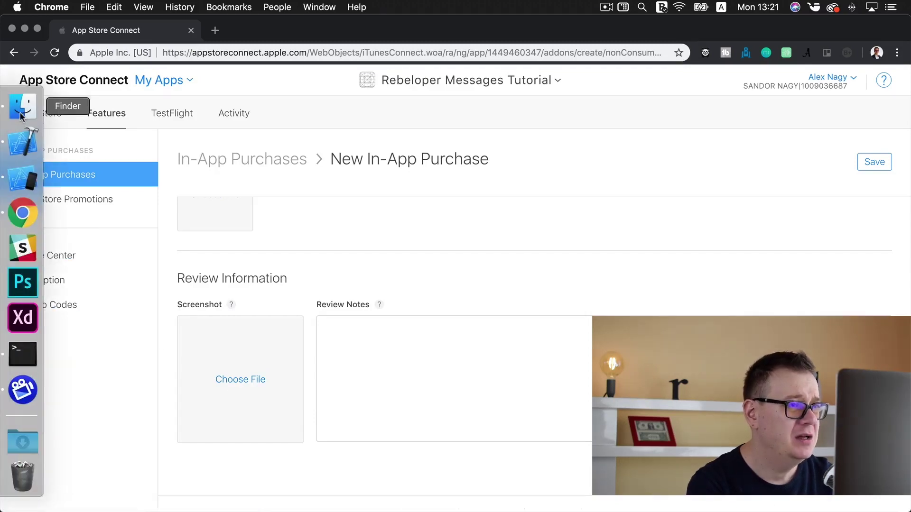
{"action": "left_click", "coordinate": [21, 107]}
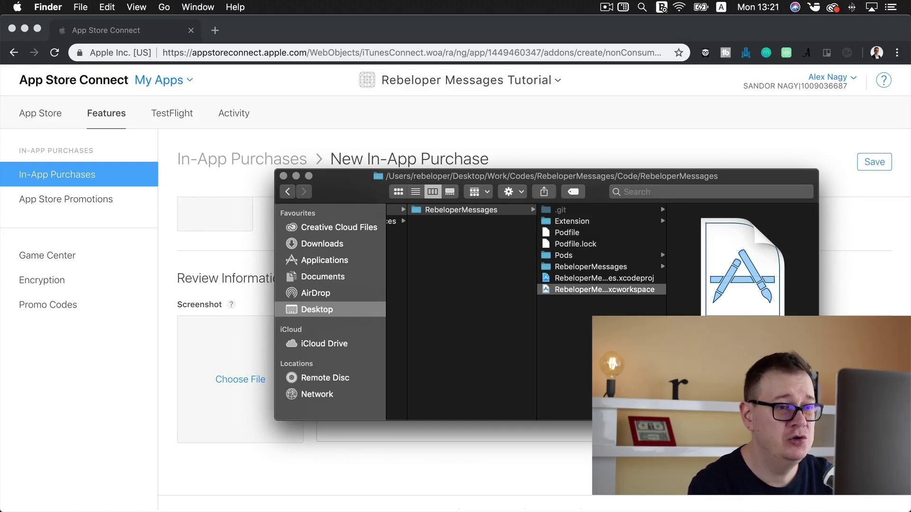
{"action": "scroll", "coordinate": [546, 308], "scroll_direction": "left", "scroll_amount": 5}
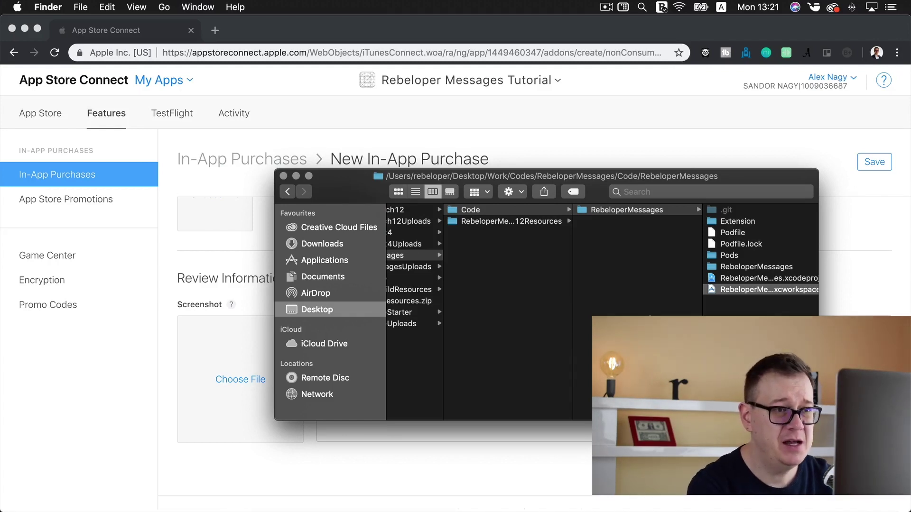
{"action": "scroll", "coordinate": [537, 346], "scroll_direction": "left", "scroll_amount": 5}
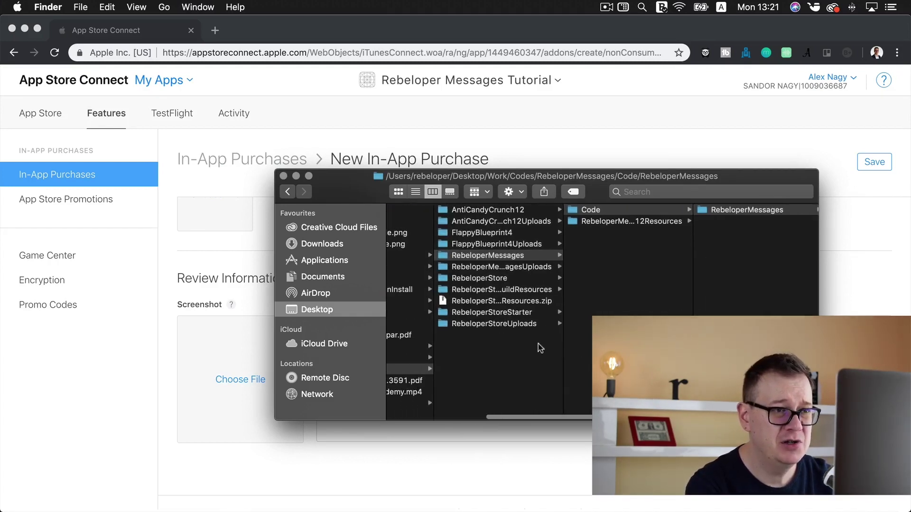
{"action": "left_click", "coordinate": [516, 212]}
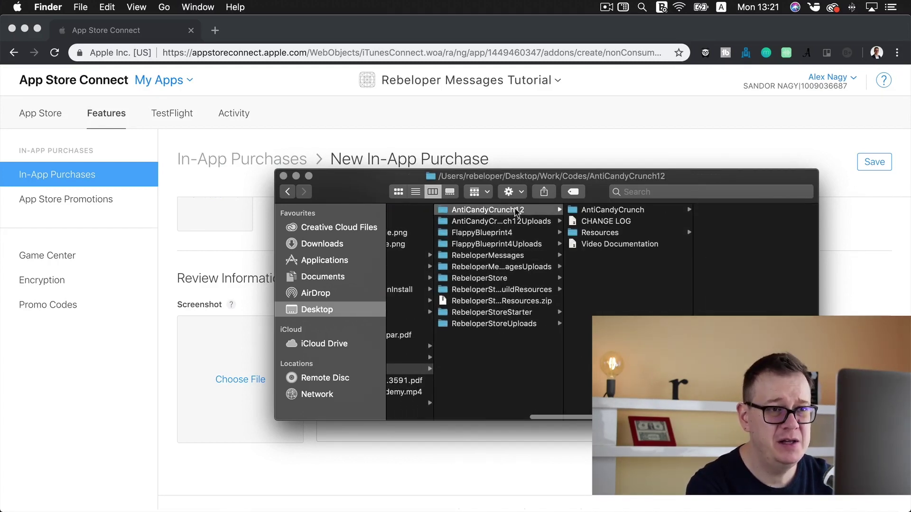
{"action": "left_click", "coordinate": [611, 233]}
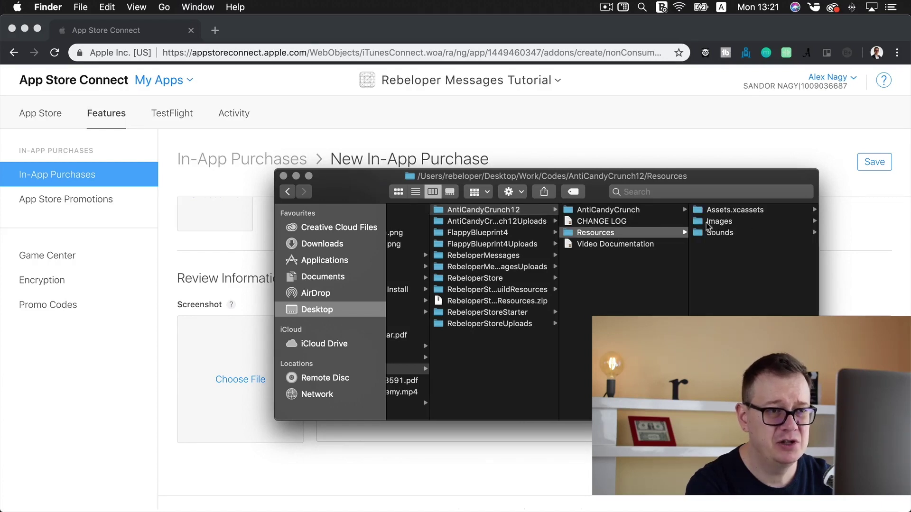
{"action": "left_click", "coordinate": [720, 222]}
{"action": "left_click", "coordinate": [625, 233]}
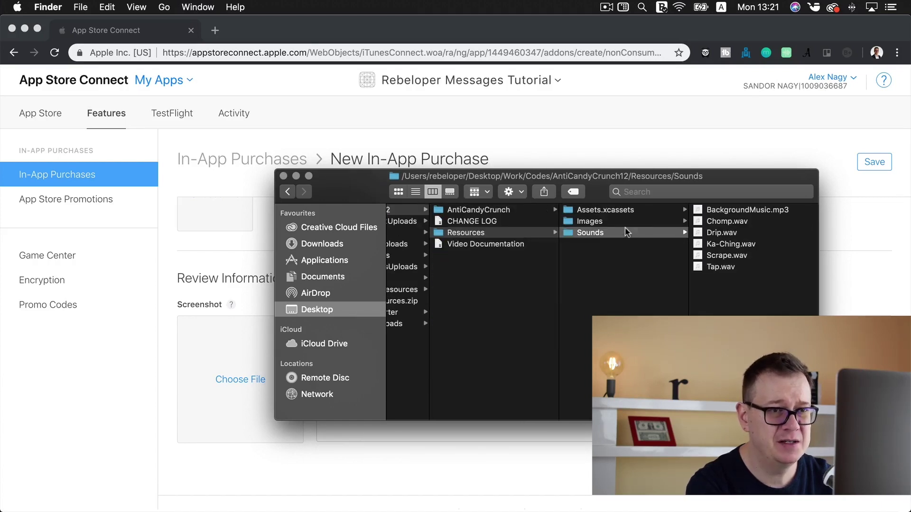
{"action": "left_click", "coordinate": [646, 212]}
Add IAPTemplateScreen.png from RebeloperStore/RebeloperStoreResources as the review screenshot and save the in-app purchase
{"action": "scroll", "coordinate": [645, 218], "scroll_direction": "left", "scroll_amount": 5}
{"action": "left_click", "coordinate": [574, 279]}
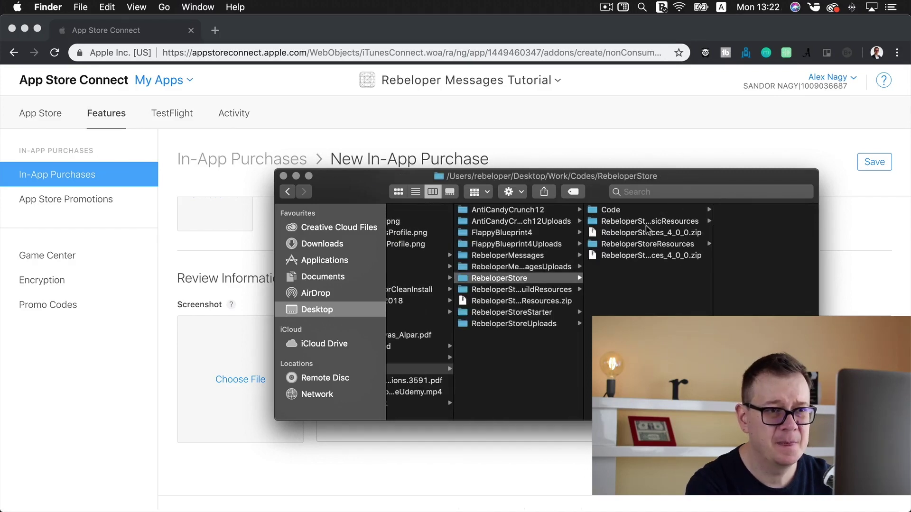
{"action": "left_click", "coordinate": [664, 244]}
{"action": "left_click", "coordinate": [732, 221]}
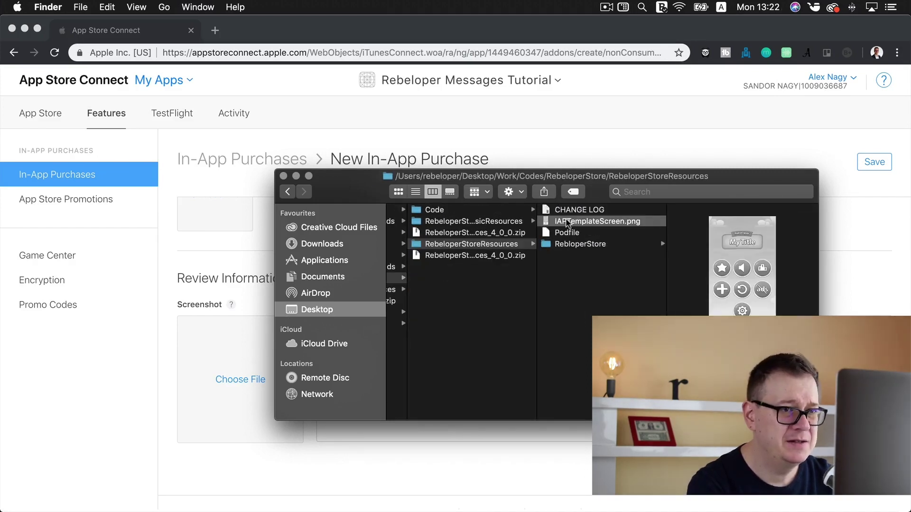
{"action": "left_click_drag", "start_coordinate": [567, 223], "coordinate": [224, 388]}
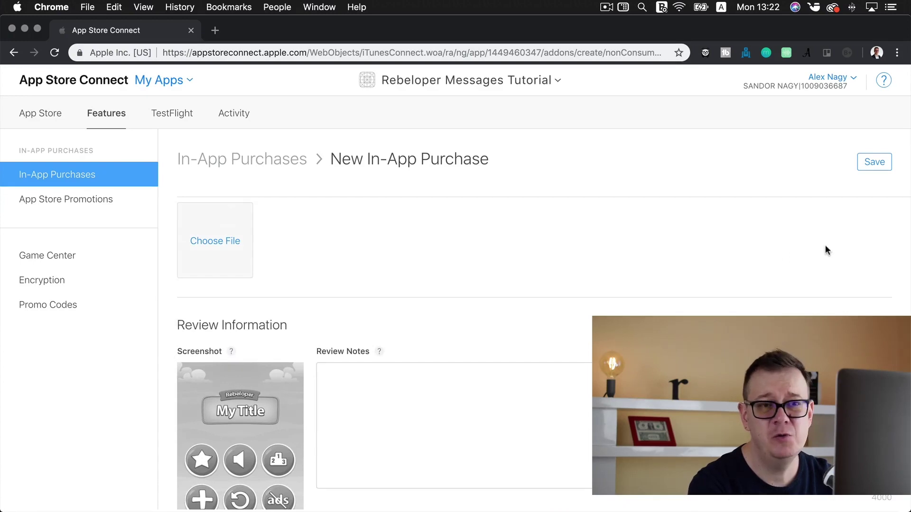
{"action": "left_click", "coordinate": [874, 162]}
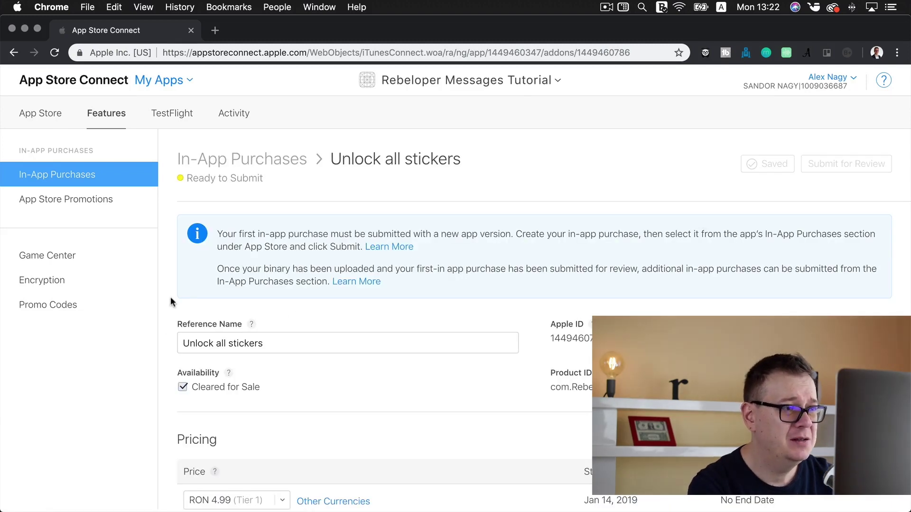
Copy the product ID of the Unlock all stickers in-app purchase and switch to Xcode
{"action": "scroll", "coordinate": [170, 291], "scroll_direction": "down", "scroll_amount": 3}
{"action": "scroll", "coordinate": [170, 290], "scroll_direction": "up", "scroll_amount": 3}
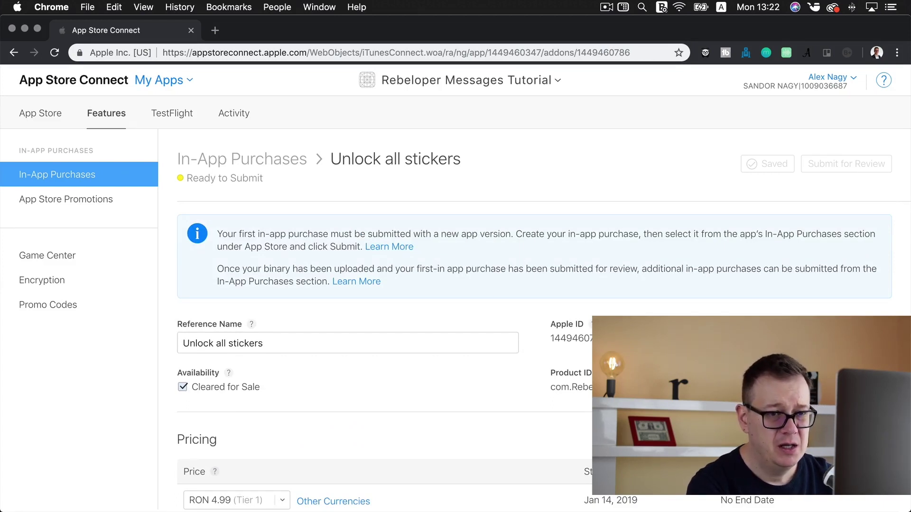
{"action": "left_click_drag", "start_coordinate": [626, 387], "coordinate": [551, 388]}
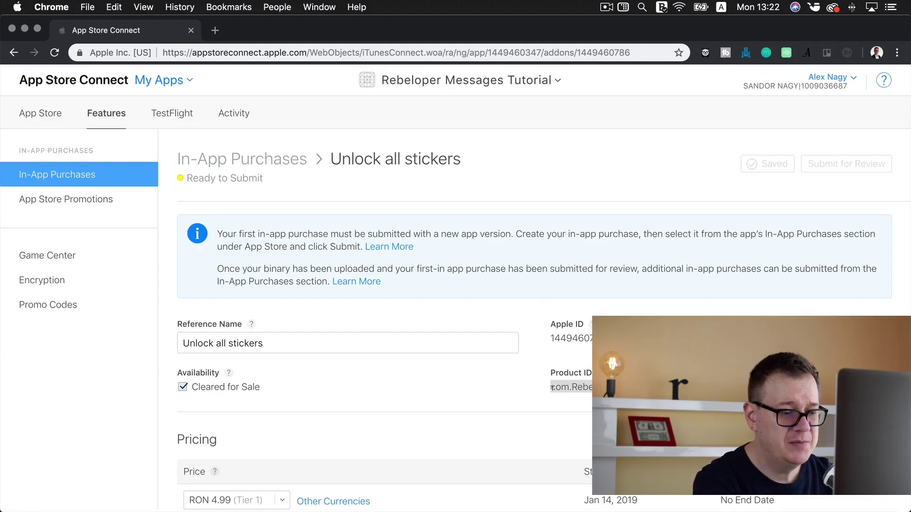
{"action": "mouse_move", "coordinate": [4, 278]}
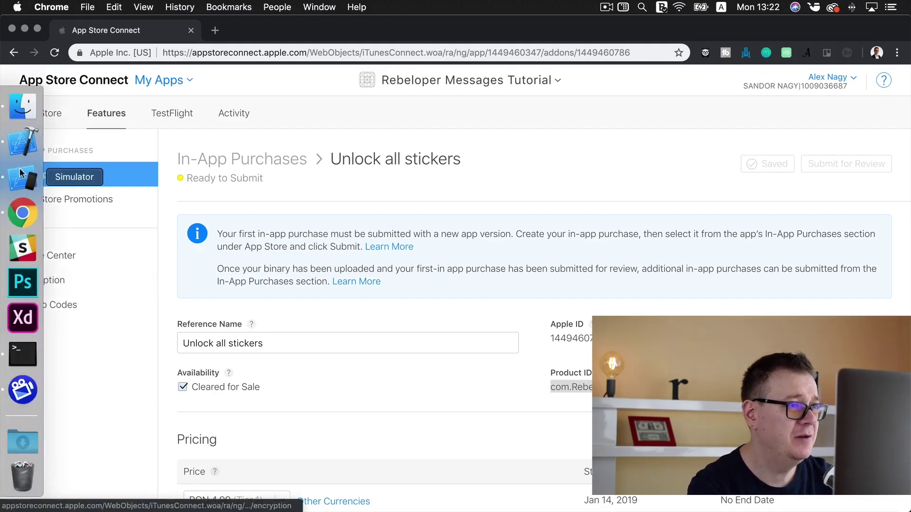
{"action": "left_click", "coordinate": [22, 142]}
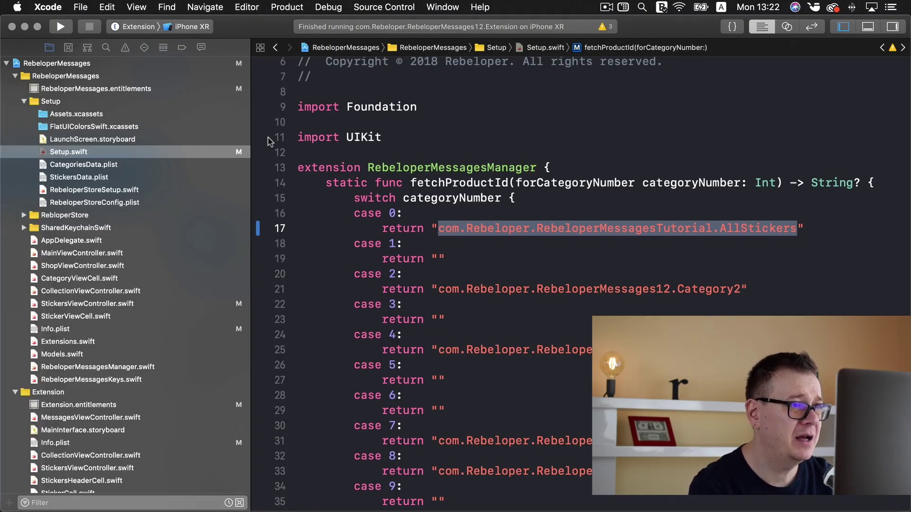
In RebeloperStoreConfig.plist, set the Identifier of Products Item 0 to com.Rebeloper.RebeloperMessagesTutorial.AllStickers
{"action": "left_click", "coordinate": [95, 202]}
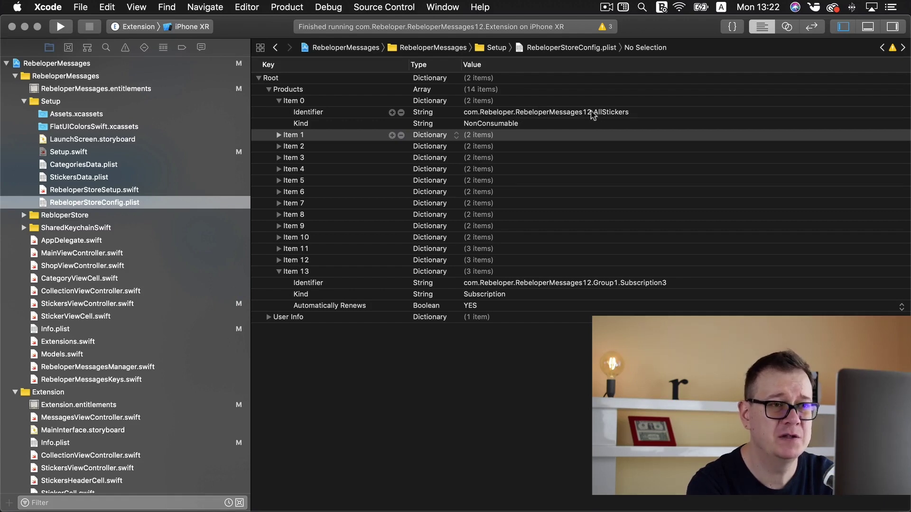
{"action": "double_click", "coordinate": [549, 116]}
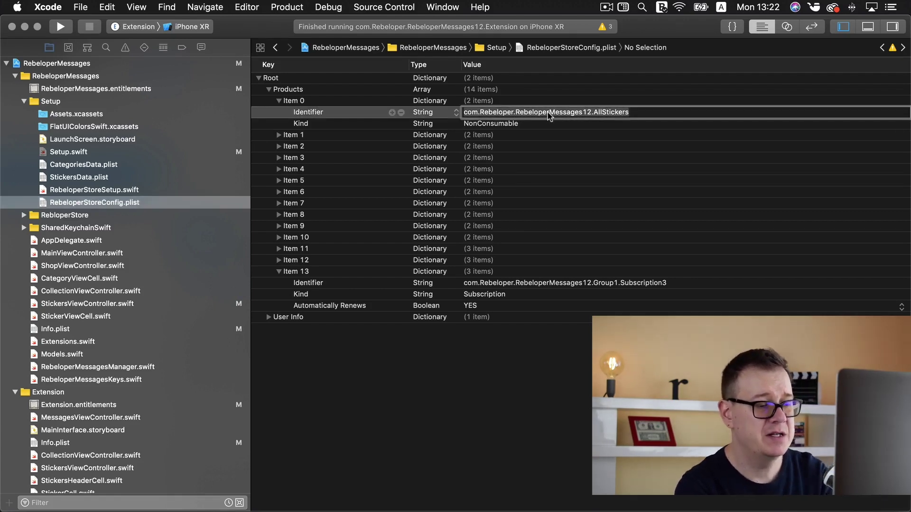
{"action": "type", "text": "com.Rebeloper.RebeloperMessagesTutorial.AllStickers"}
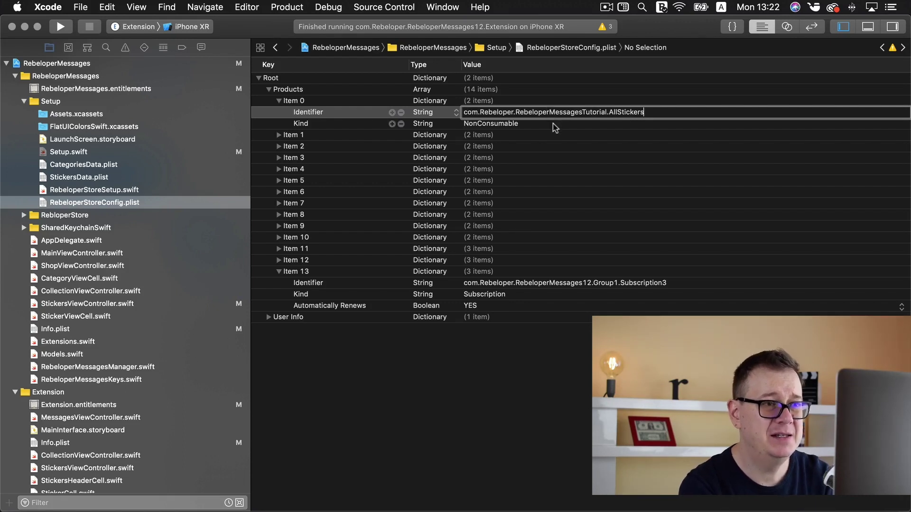
{"action": "left_click", "coordinate": [553, 125]}
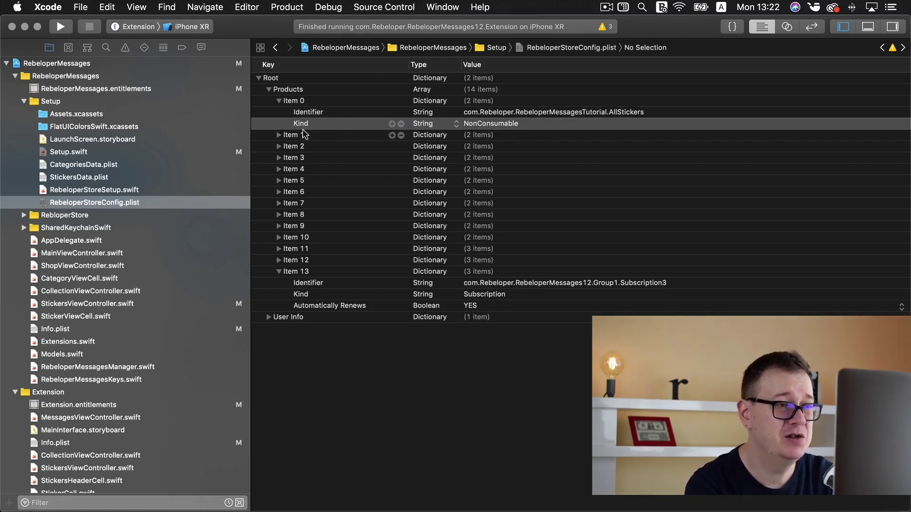
{"action": "left_click", "coordinate": [279, 134]}
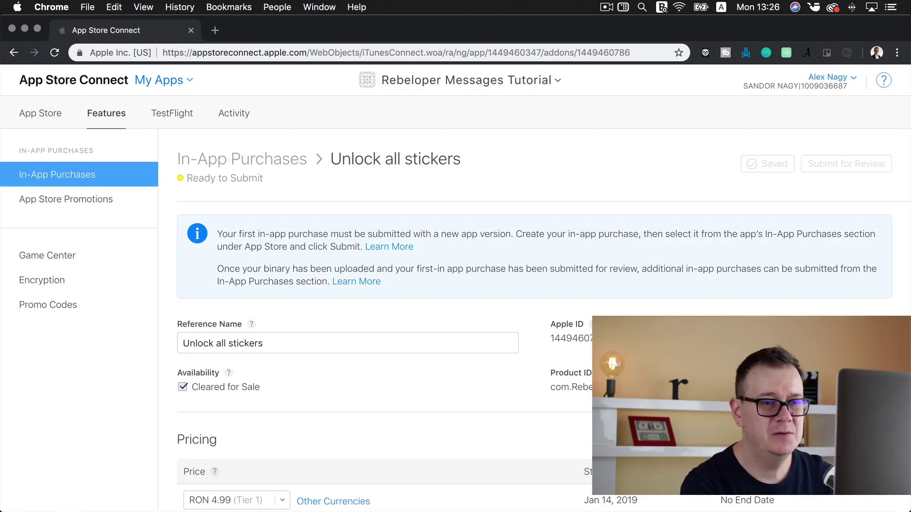
Switch to Xcode, copy the case 0 product ID from Setup.swift and check the appHasOnlyOneNonConsumableInAppPurchase setting in the Setup struct
{"action": "left_click_drag", "start_coordinate": [784, 387], "coordinate": [552, 377]}
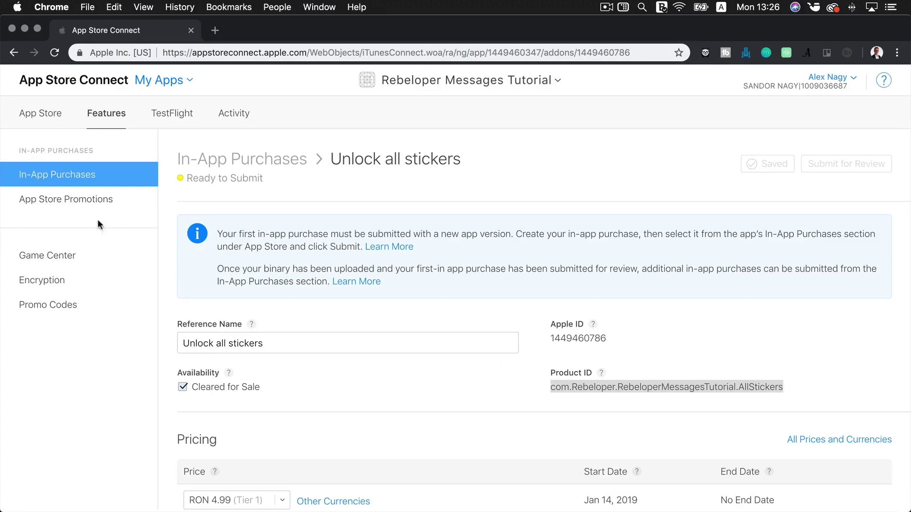
{"action": "left_click", "coordinate": [22, 141]}
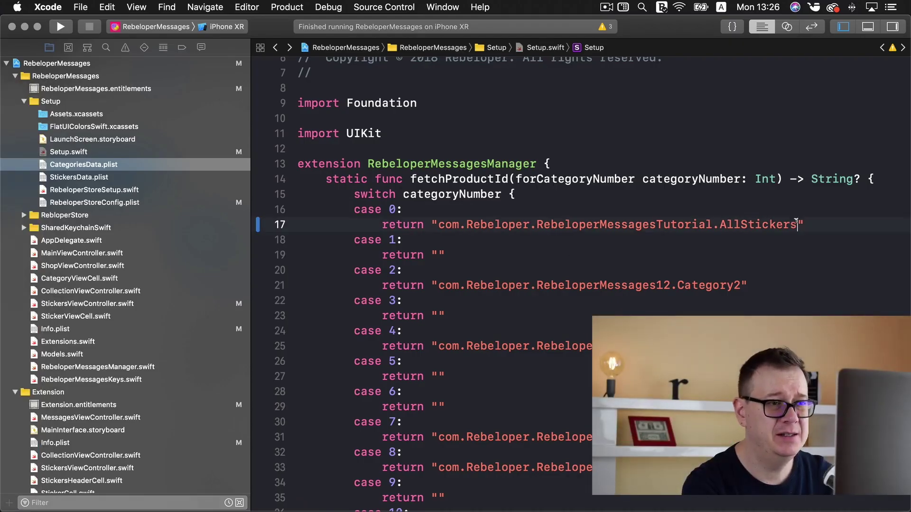
{"action": "left_click_drag", "start_coordinate": [797, 222], "coordinate": [440, 220]}
{"action": "key", "text": "super+c"}
{"action": "scroll", "coordinate": [440, 220], "scroll_direction": "down", "scroll_amount": 12}
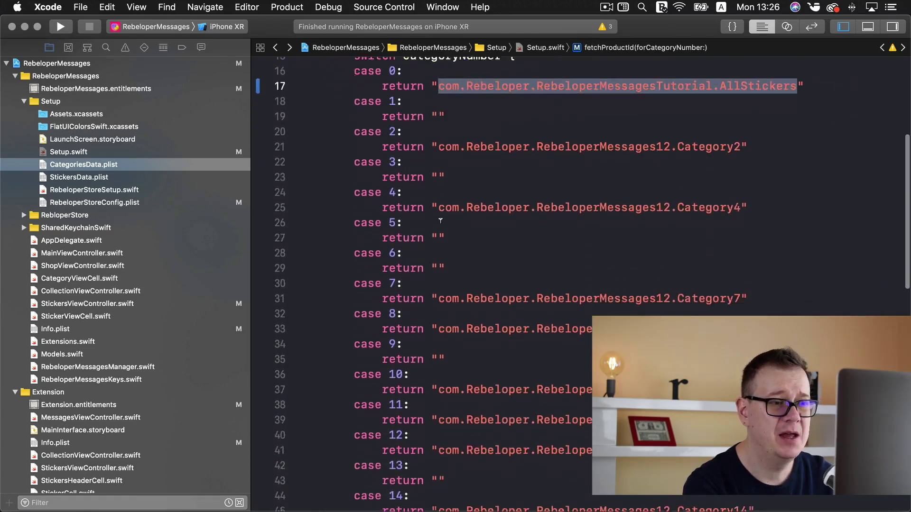
{"action": "scroll", "coordinate": [440, 220], "scroll_direction": "down", "scroll_amount": 1}
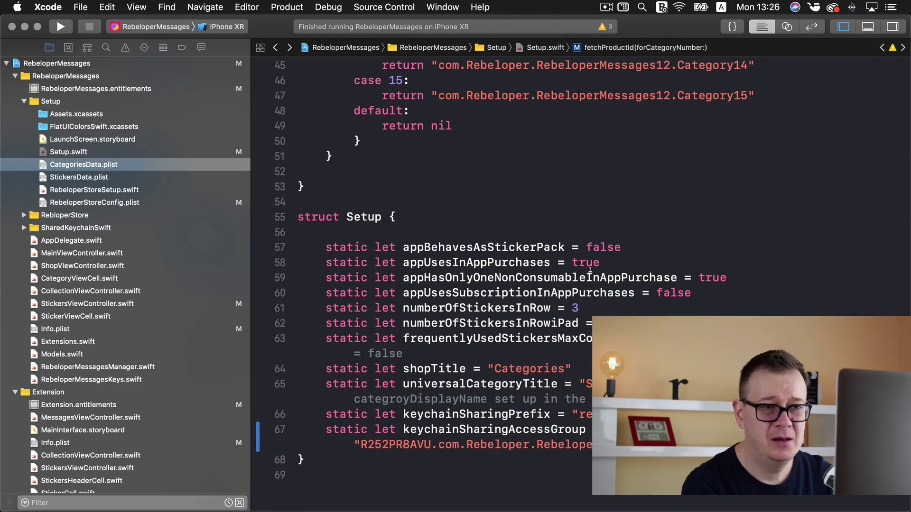
{"action": "double_click", "coordinate": [491, 277]}
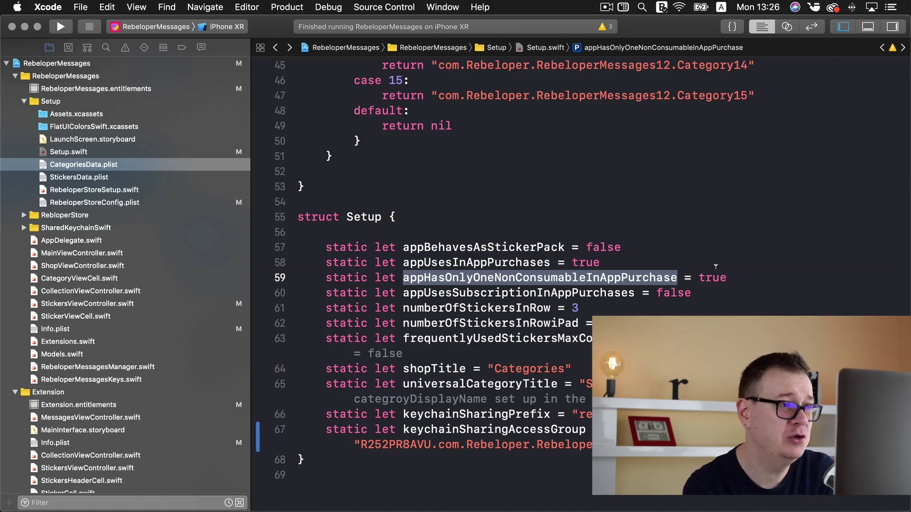
{"action": "scroll", "coordinate": [541, 244], "scroll_direction": "up", "scroll_amount": 2}
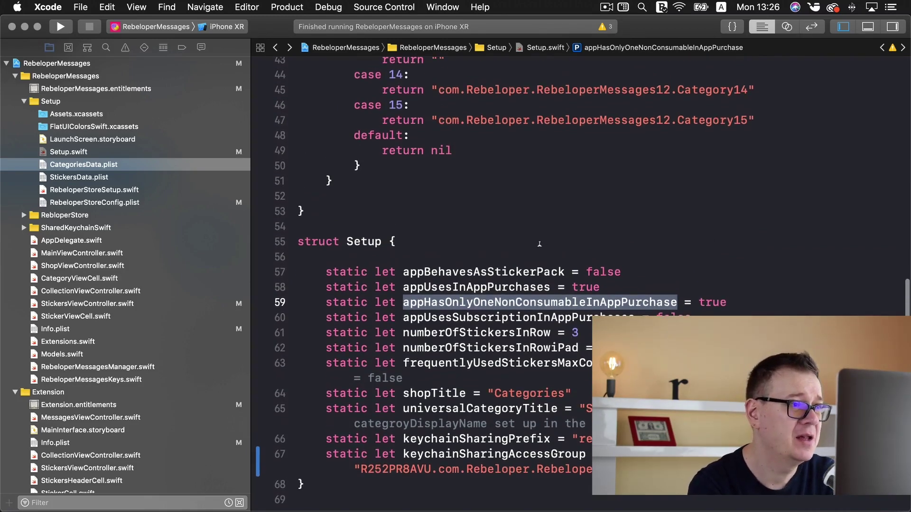
In RebeloperStoreSetup.swift, replace the product0 ID of the NonConsumableID enum with com.Rebeloper.RebeloperMessagesTutorial.AllStickers
{"action": "left_click", "coordinate": [77, 189]}
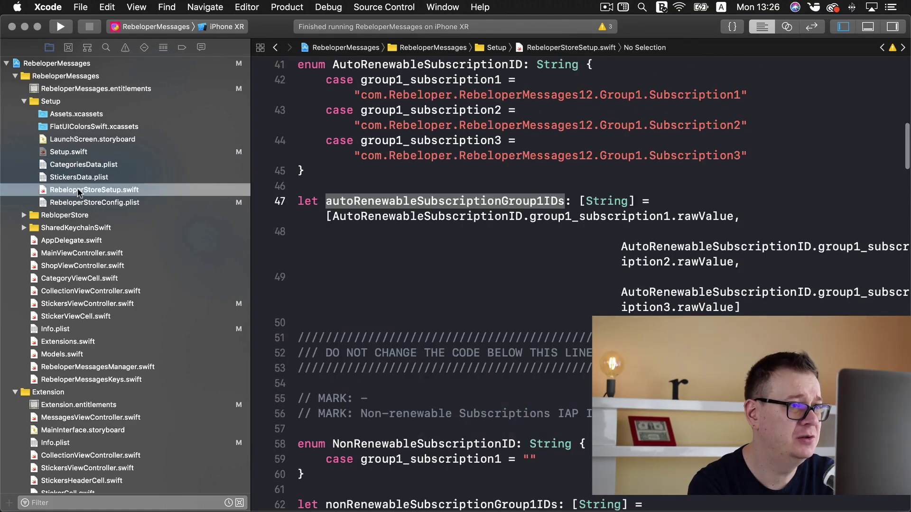
{"action": "scroll", "coordinate": [646, 272], "scroll_direction": "up", "scroll_amount": 10}
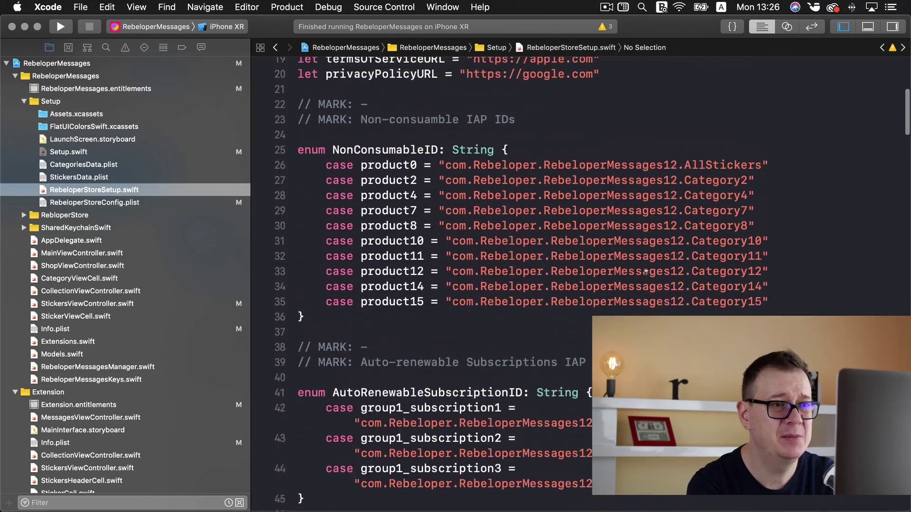
{"action": "scroll", "coordinate": [646, 271], "scroll_direction": "up", "scroll_amount": 4}
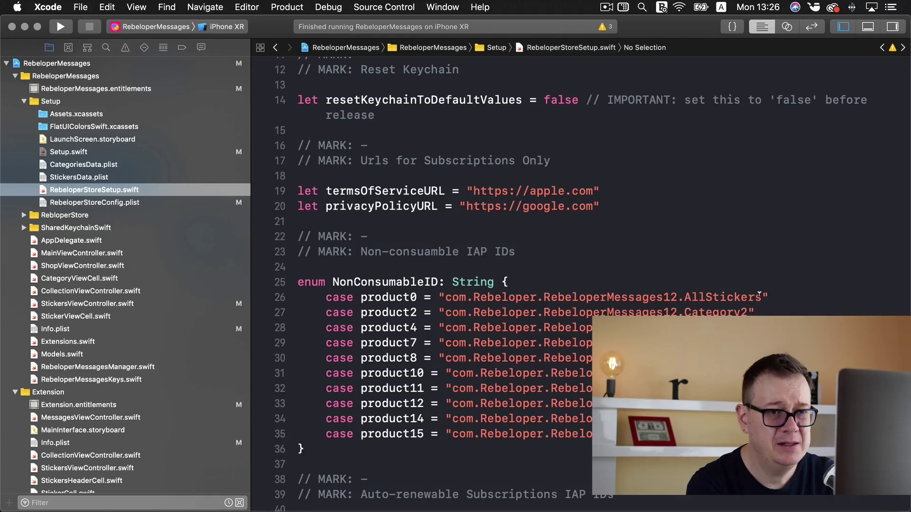
{"action": "left_click_drag", "start_coordinate": [759, 296], "coordinate": [446, 294]}
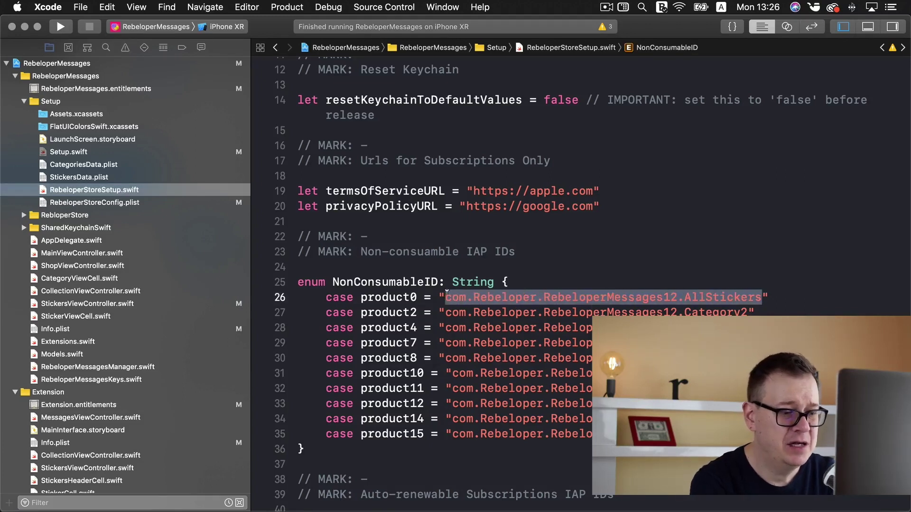
{"action": "key", "text": "super+v"}
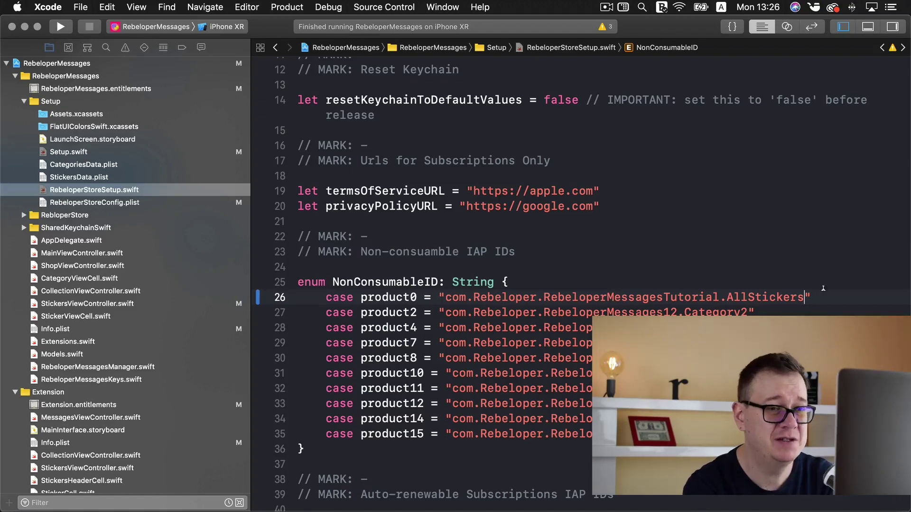
{"action": "scroll", "coordinate": [679, 276], "scroll_direction": "up", "scroll_amount": 5}
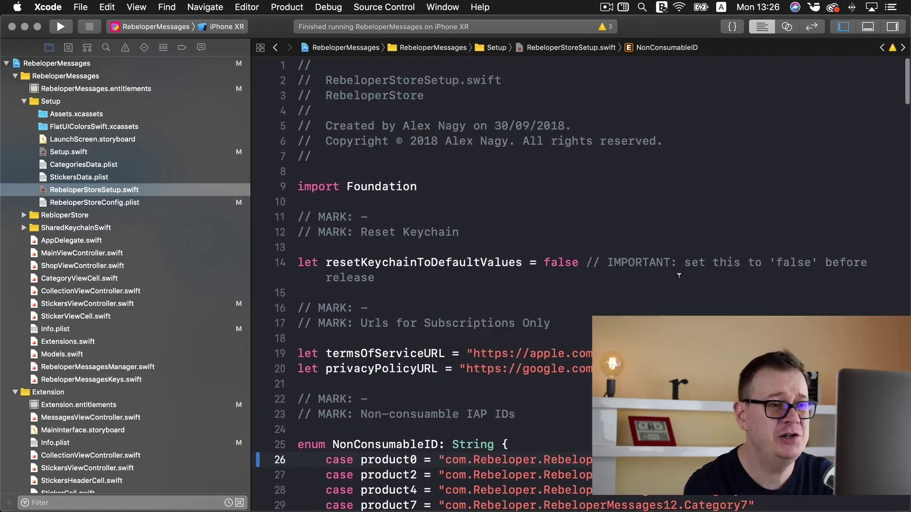
{"action": "scroll", "coordinate": [679, 275], "scroll_direction": "down", "scroll_amount": 5}
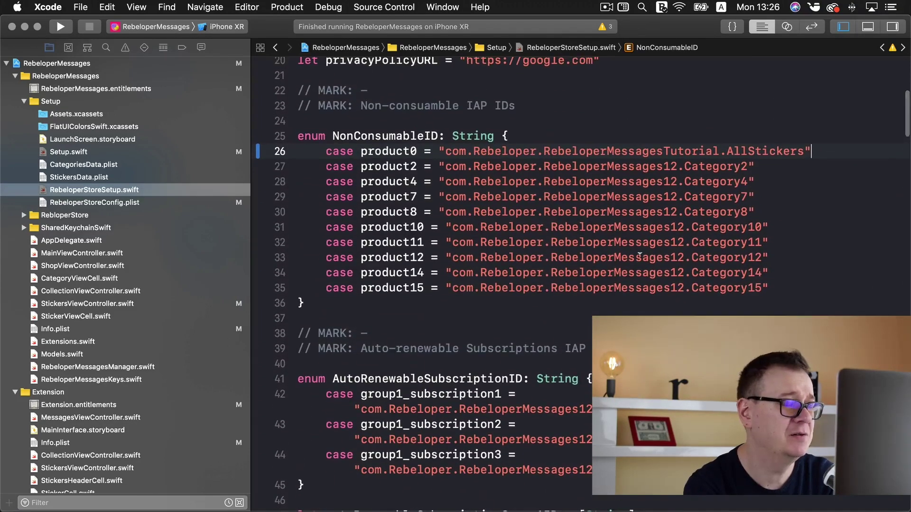
Run RebeloperMessages on the iPhone XR simulator and try to buy all stickers from the Categories screen
{"action": "left_click", "coordinate": [60, 28]}
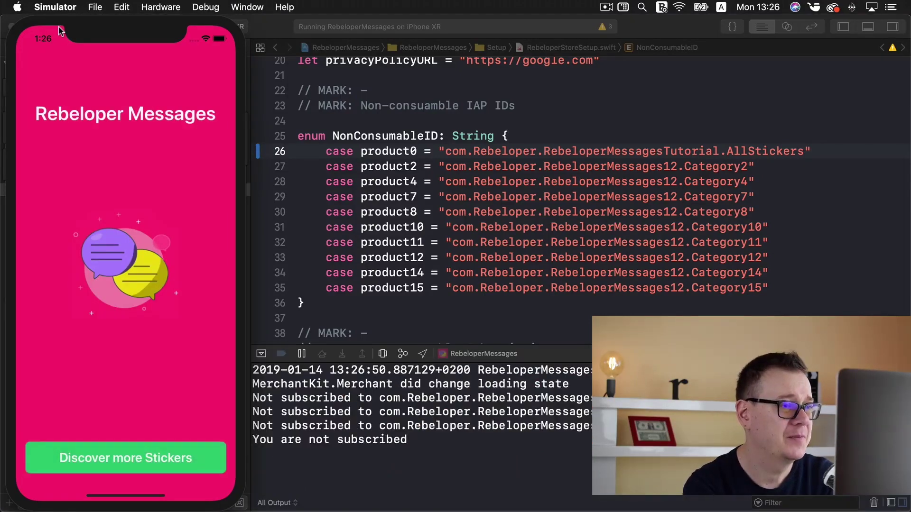
{"action": "left_click", "coordinate": [210, 452]}
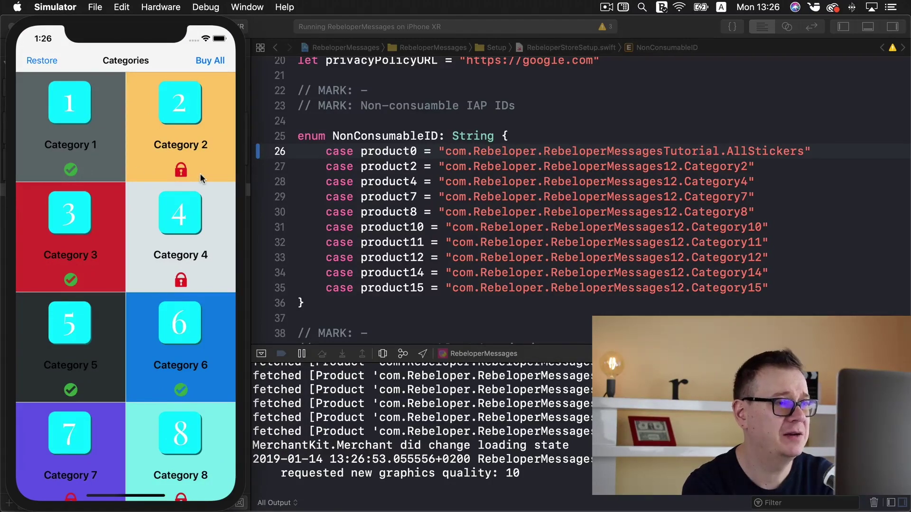
{"action": "left_click", "coordinate": [212, 63]}
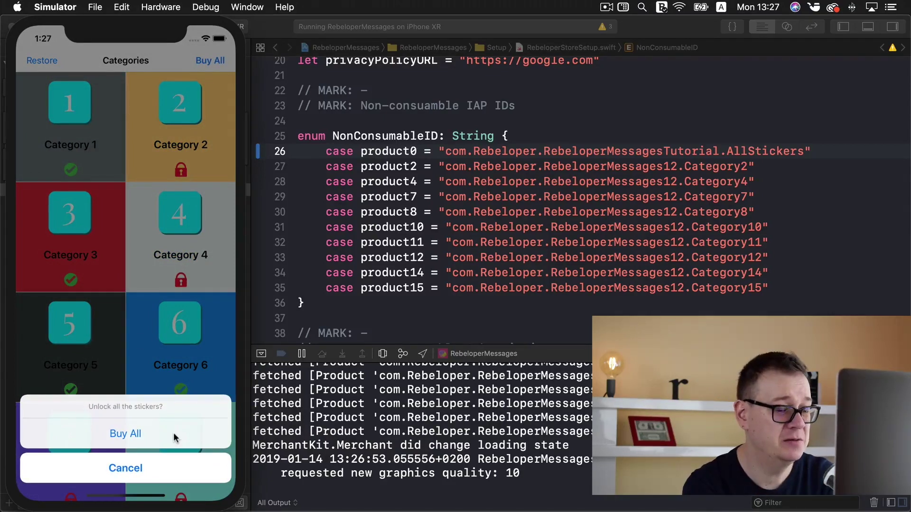
{"action": "left_click", "coordinate": [153, 433]}
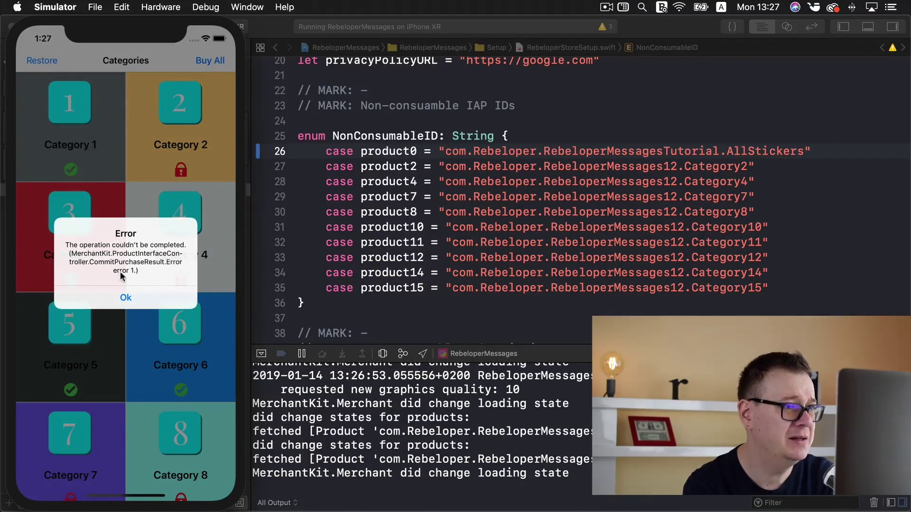
{"action": "left_click", "coordinate": [127, 300]}
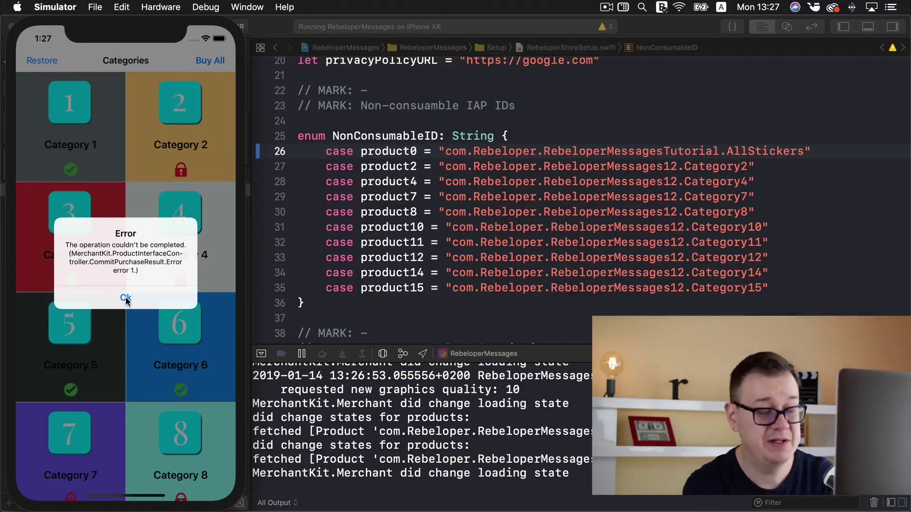
{"action": "left_click", "coordinate": [125, 299]}
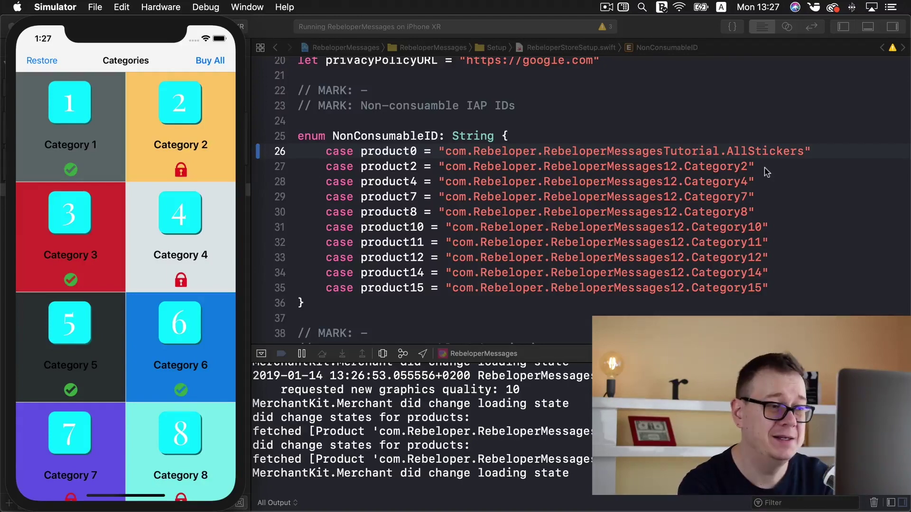
Return to Xcode, stop the running app and hide the debug area
{"action": "key", "text": "super+Tab"}
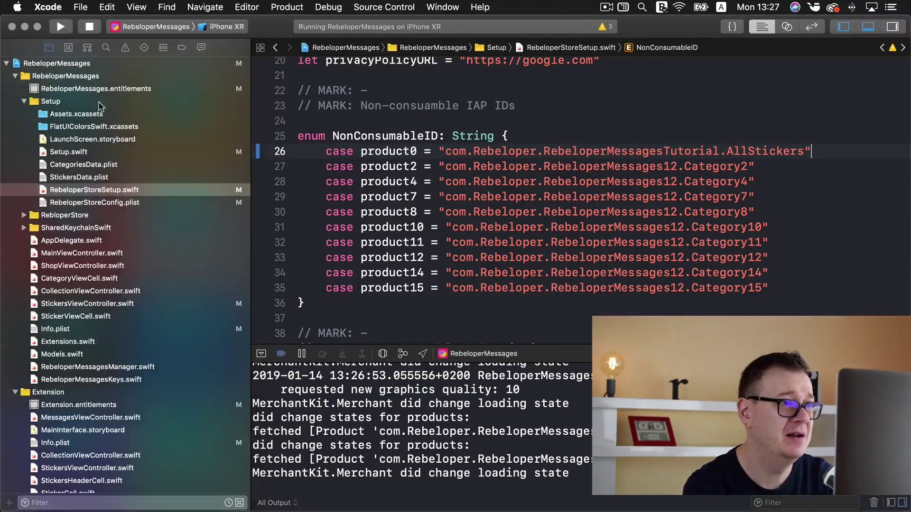
{"action": "left_click", "coordinate": [88, 26]}
{"action": "left_click", "coordinate": [262, 354]}
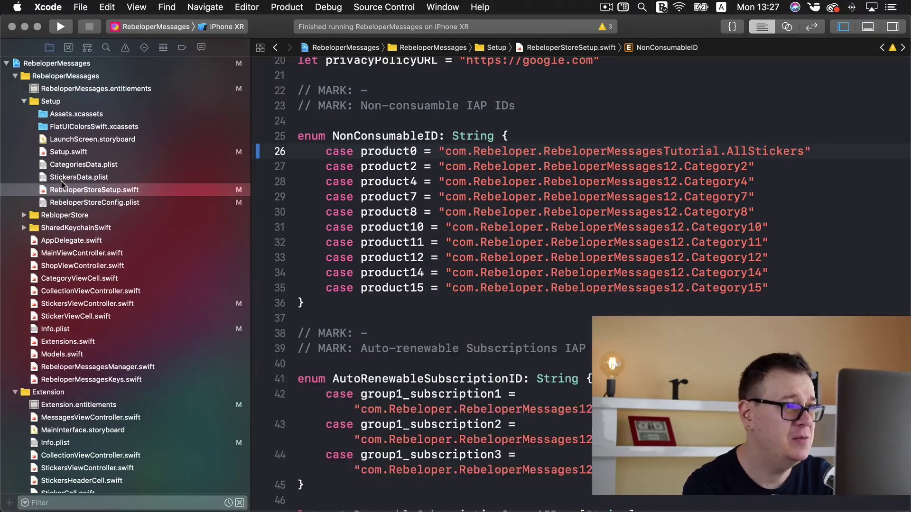
In Setup.swift, set appHasOnlyOneNonConsumableInAppPurchase to false
{"action": "left_click", "coordinate": [94, 151]}
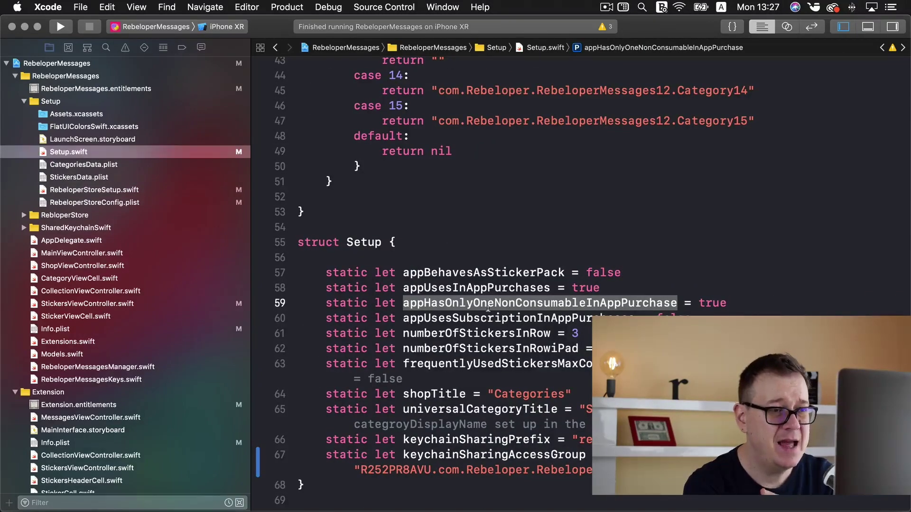
{"action": "double_click", "coordinate": [709, 302]}
{"action": "type", "text": "false"}
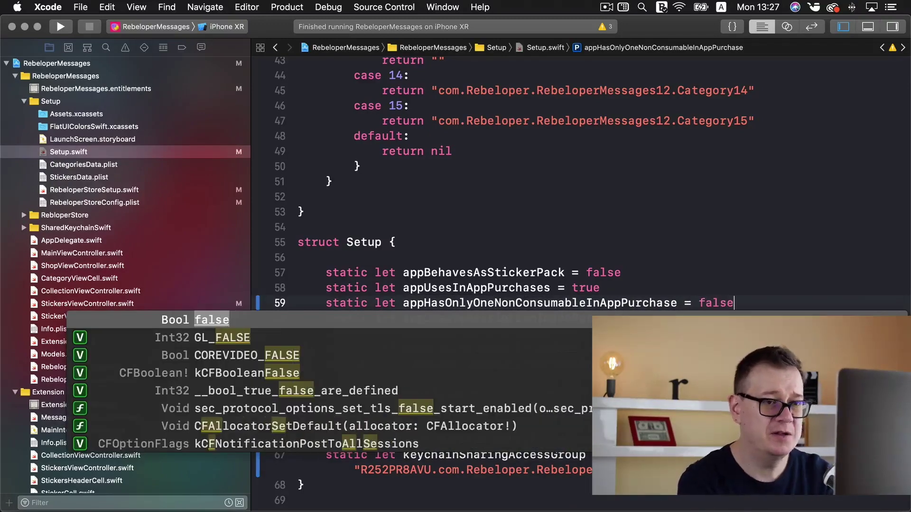
{"action": "left_click", "coordinate": [752, 299]}
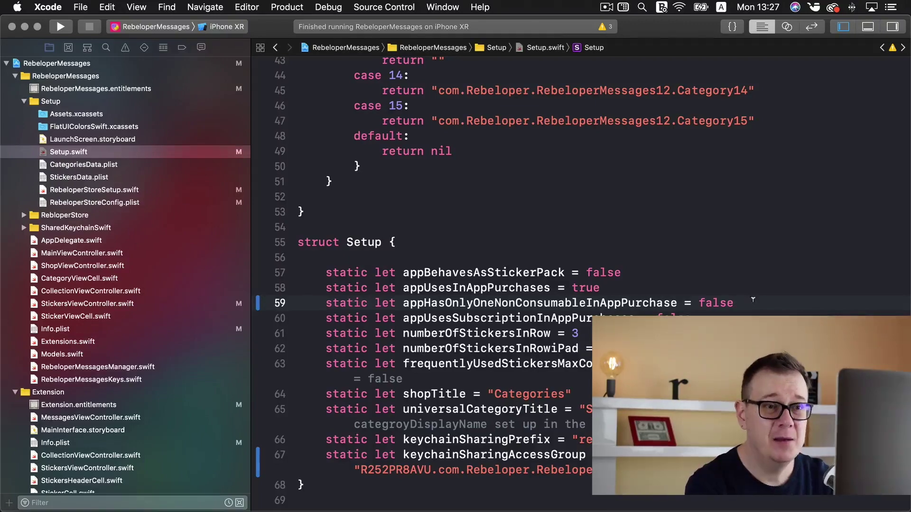
Examine the category cases in Setup.swift, the category and lock values of stickers in StickersData.plist, and the entries in CategoriesData.plist
{"action": "scroll", "coordinate": [753, 299], "scroll_direction": "up", "scroll_amount": 10}
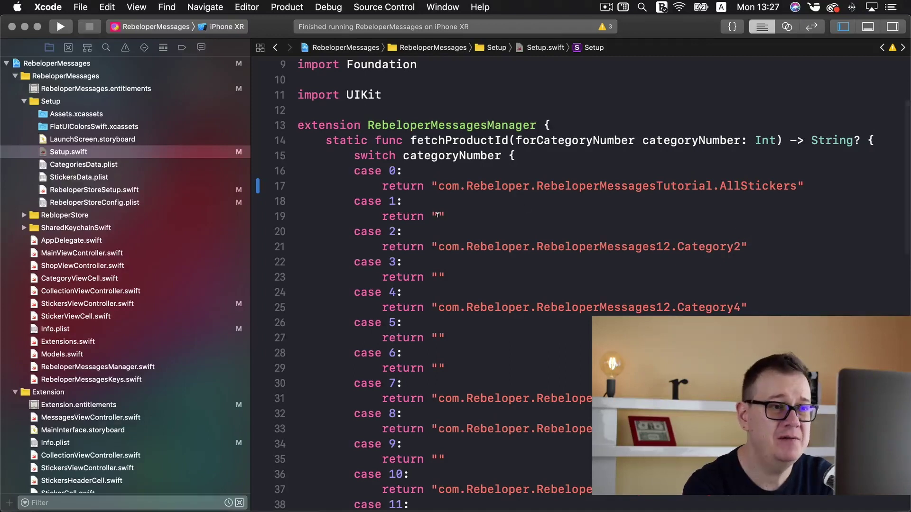
{"action": "left_click", "coordinate": [438, 216]}
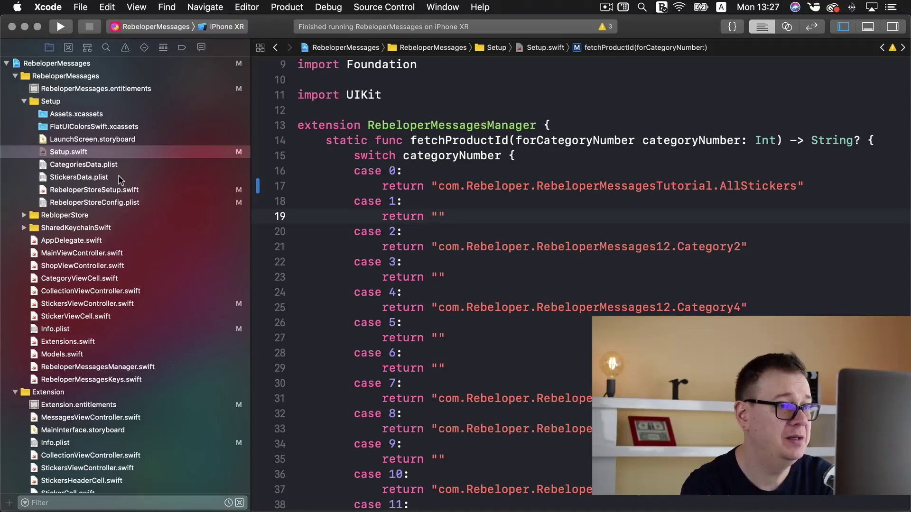
{"action": "left_click", "coordinate": [107, 176]}
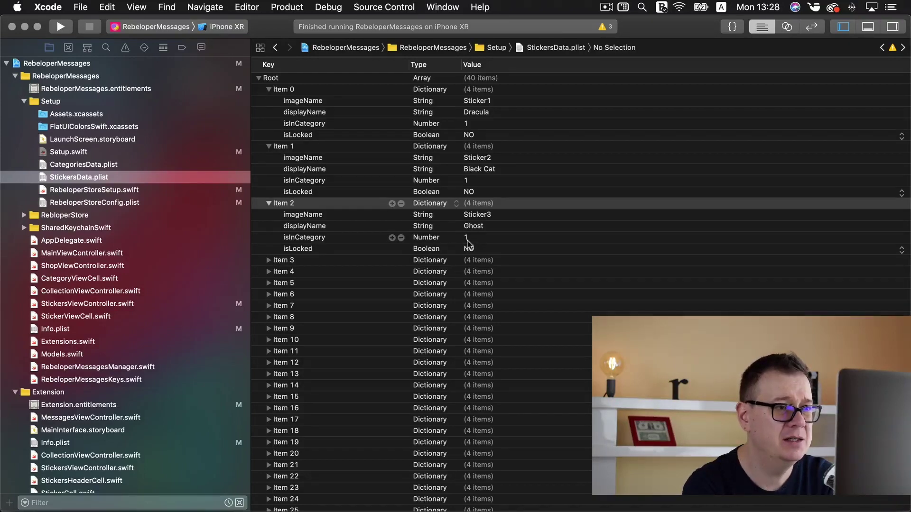
{"action": "left_click", "coordinate": [268, 261]}
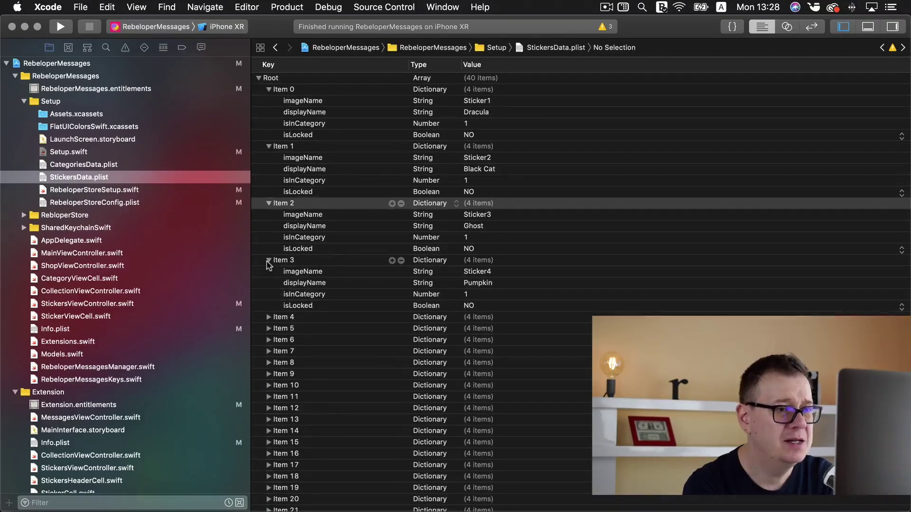
{"action": "left_click", "coordinate": [268, 318]}
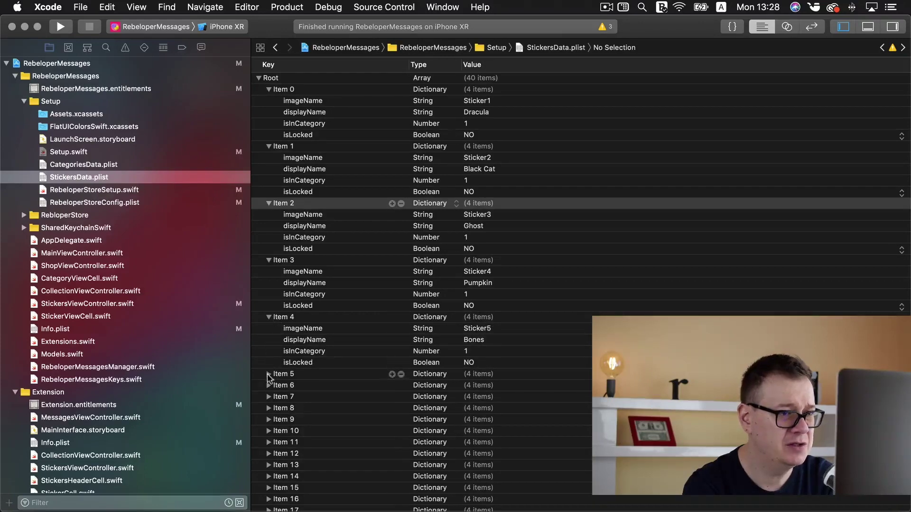
{"action": "left_click", "coordinate": [269, 374]}
{"action": "scroll", "coordinate": [269, 377], "scroll_direction": "down", "scroll_amount": 10}
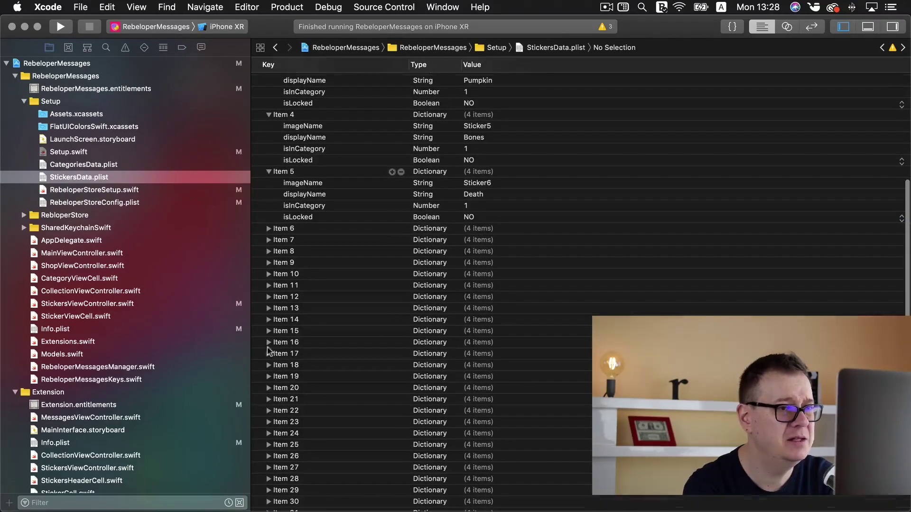
{"action": "left_click", "coordinate": [269, 228]}
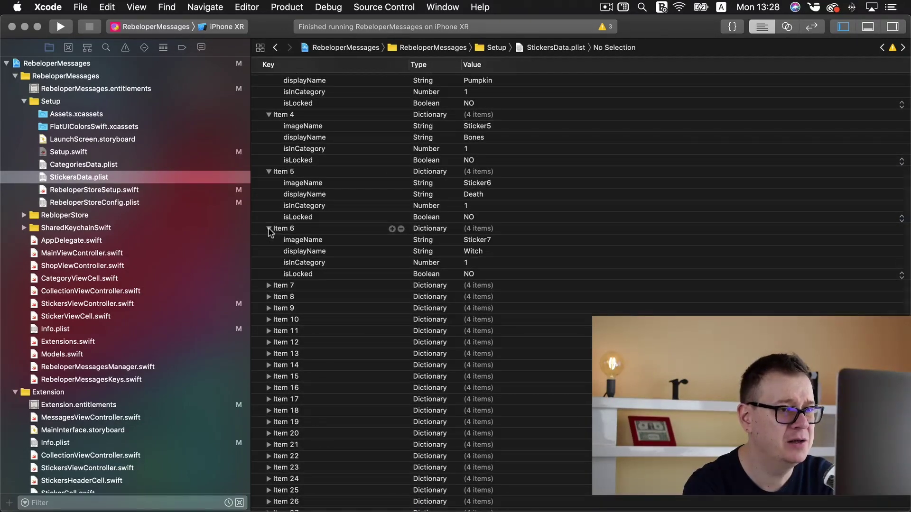
{"action": "left_click", "coordinate": [269, 286]}
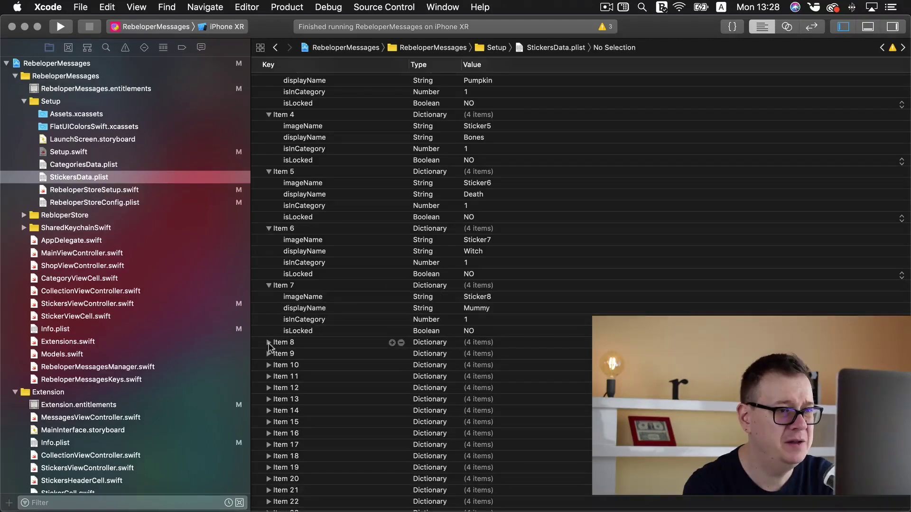
{"action": "left_click", "coordinate": [269, 342]}
{"action": "scroll", "coordinate": [269, 343], "scroll_direction": "down", "scroll_amount": 4}
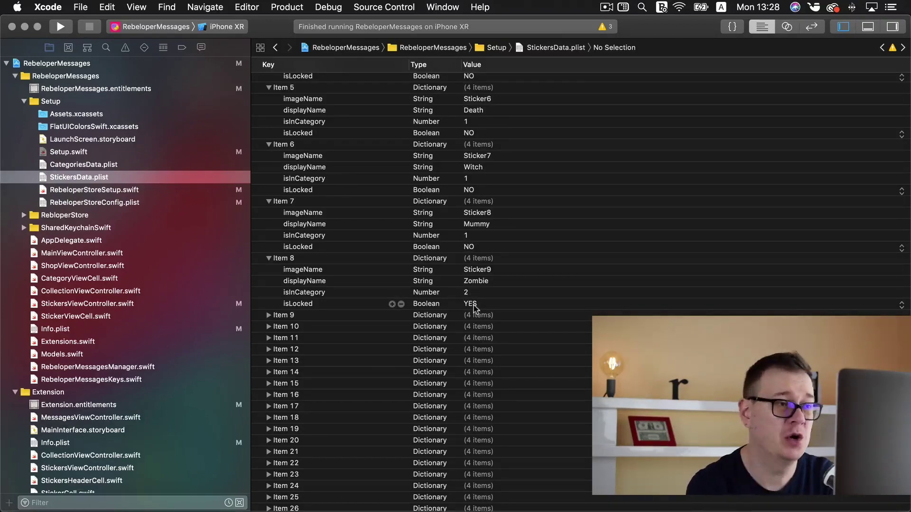
{"action": "scroll", "coordinate": [475, 308], "scroll_direction": "up", "scroll_amount": 10}
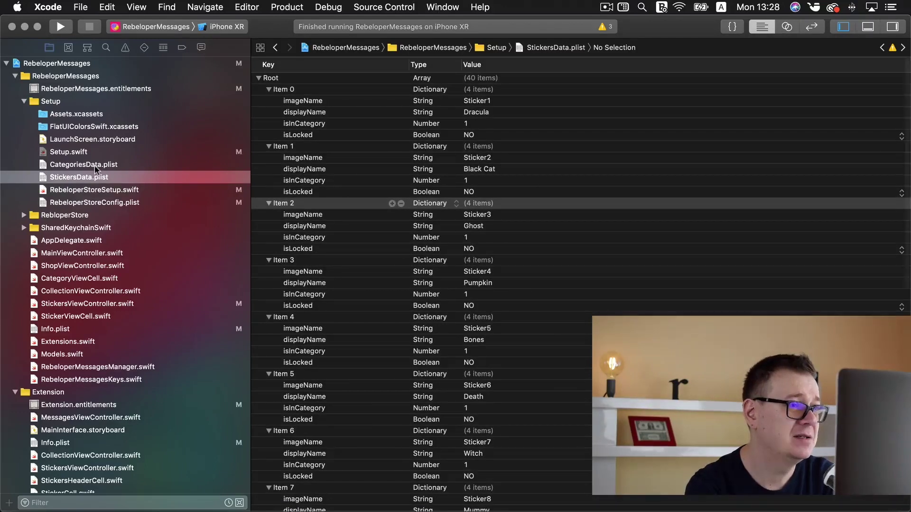
{"action": "left_click", "coordinate": [91, 165]}
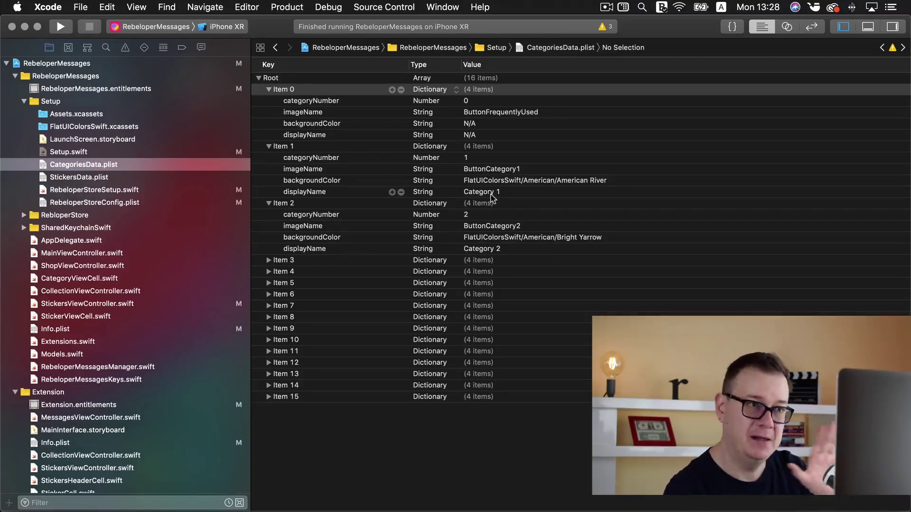
In Setup.swift, change the product ID returned for case 2 to com.Rebeloper.RebeloperMessagesTutorial.Category2
{"action": "left_click", "coordinate": [100, 152]}
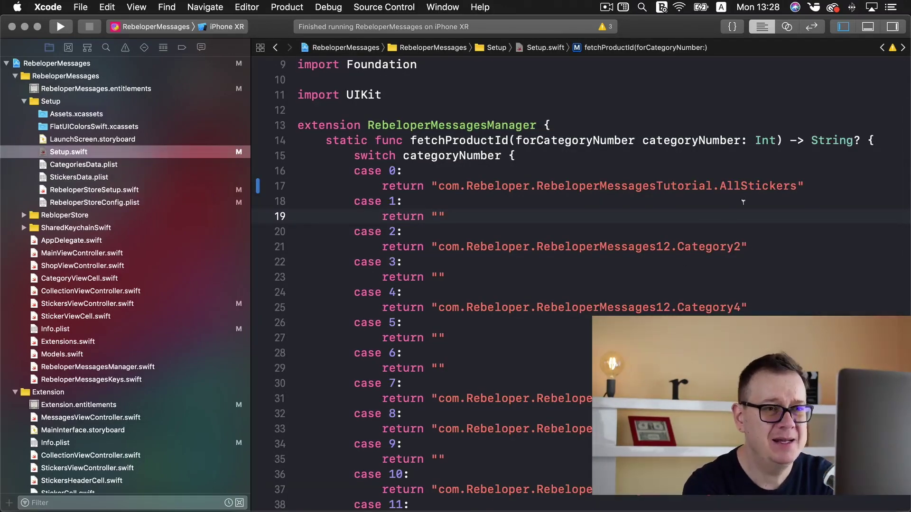
{"action": "left_click_drag", "start_coordinate": [670, 241], "coordinate": [665, 244]}
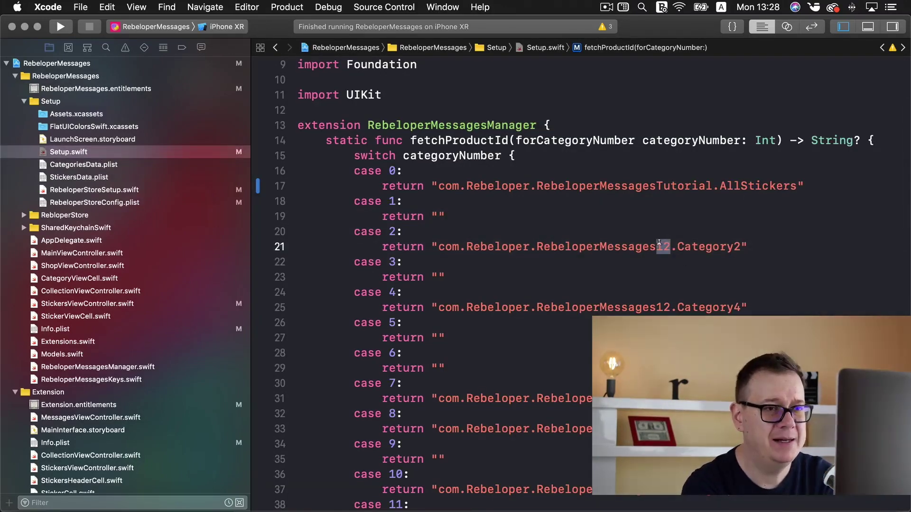
{"action": "key", "text": "BackSpace"}
{"action": "type", "text": "Tu"}
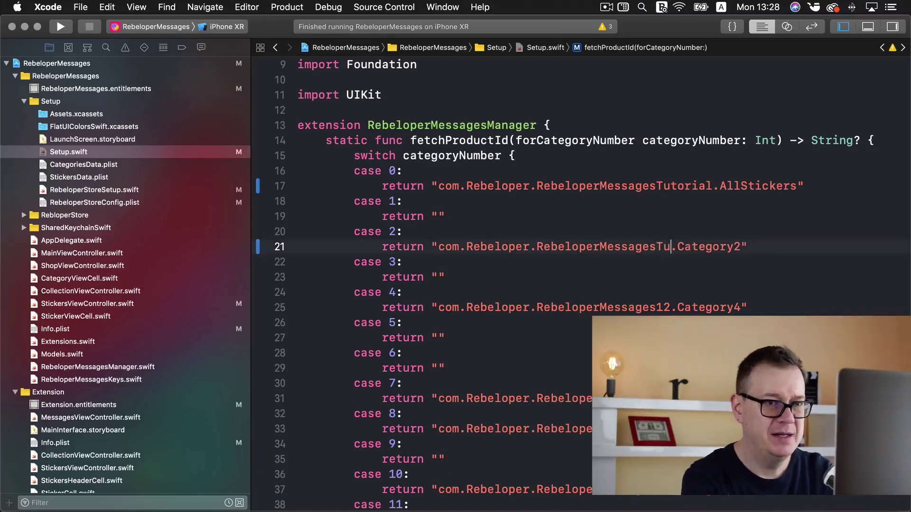
{"action": "type", "text": "torial"}
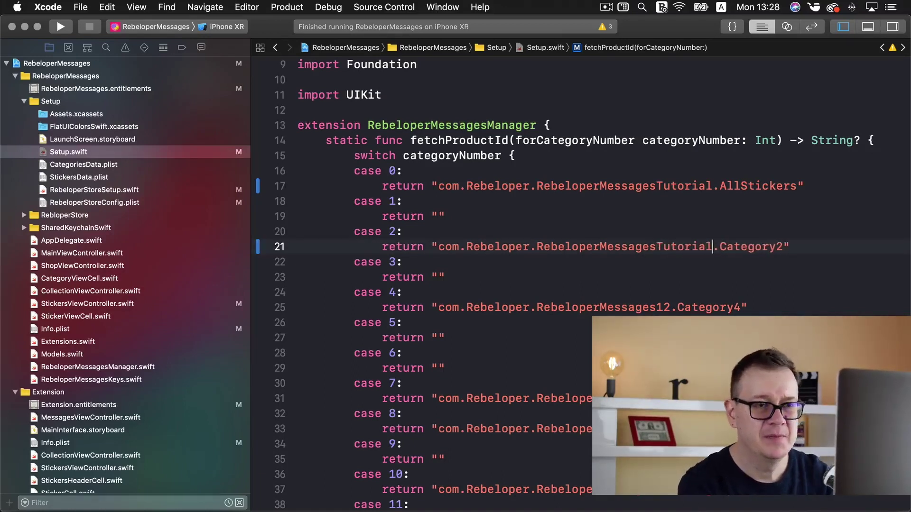
Copy the case 2 product ID and, in App Store Connect in Chrome, start a new Non-Consumable in-app purchase
{"action": "left_click_drag", "start_coordinate": [784, 245], "coordinate": [440, 243]}
{"action": "key", "text": "super+c"}
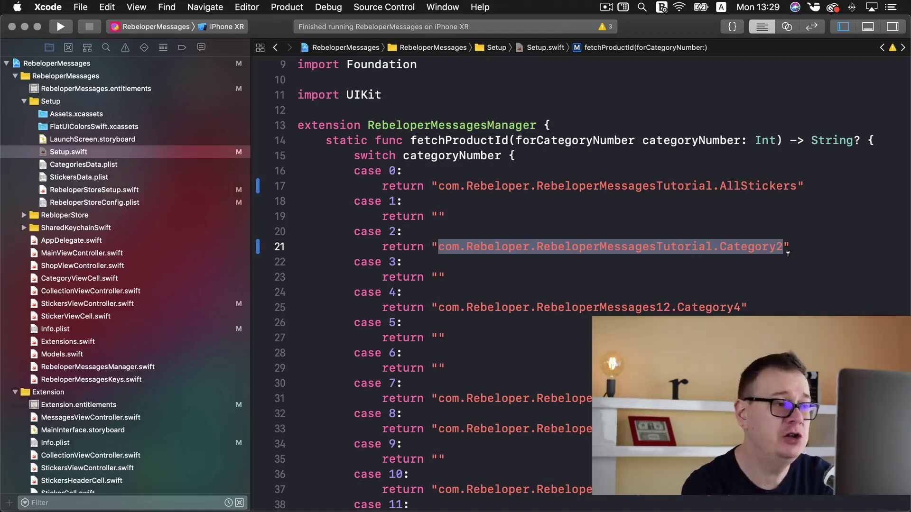
{"action": "mouse_move", "coordinate": [1, 257]}
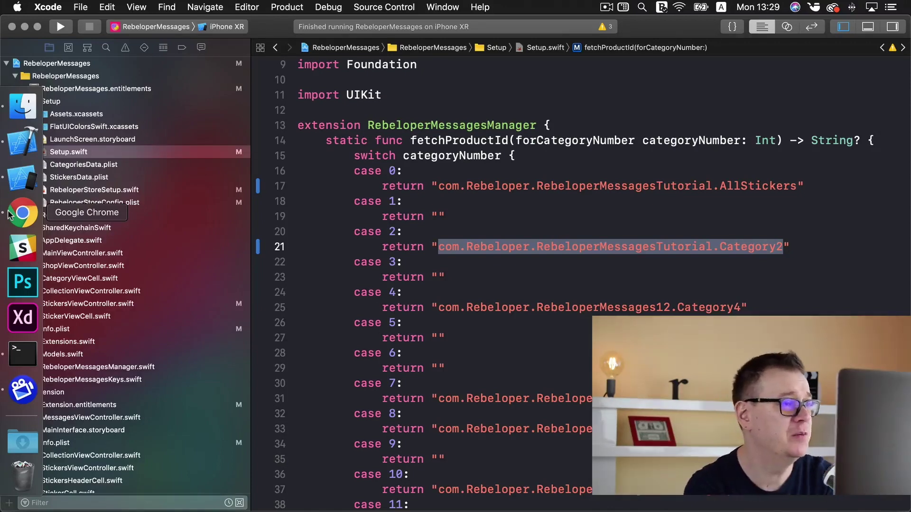
{"action": "left_click", "coordinate": [25, 213]}
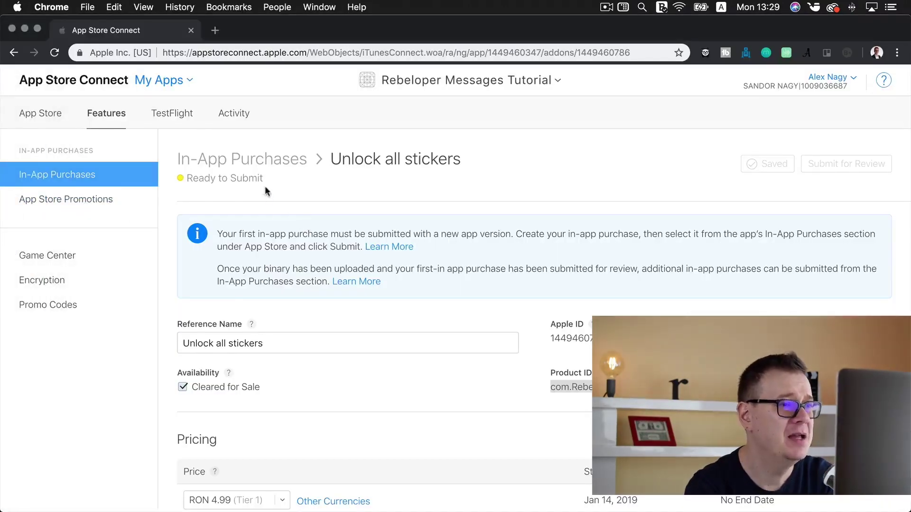
{"action": "left_click", "coordinate": [269, 163]}
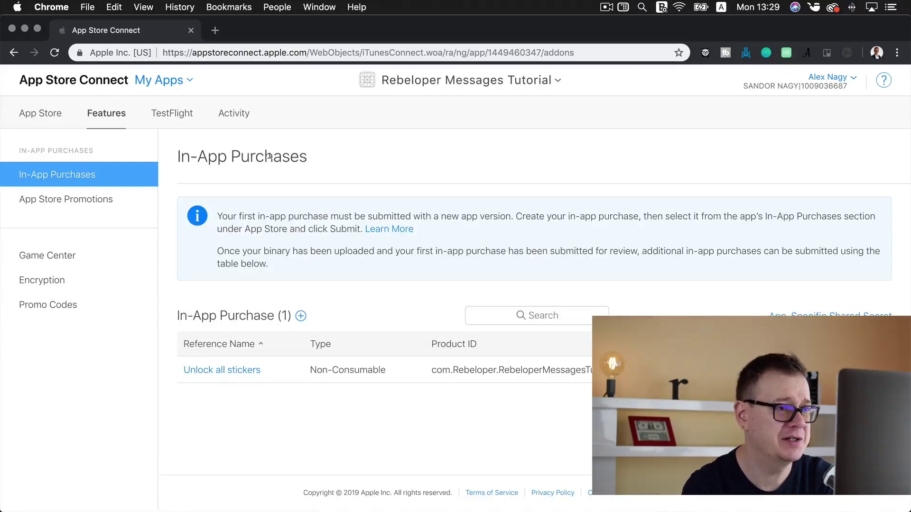
{"action": "left_click", "coordinate": [301, 316]}
{"action": "left_click", "coordinate": [254, 222]}
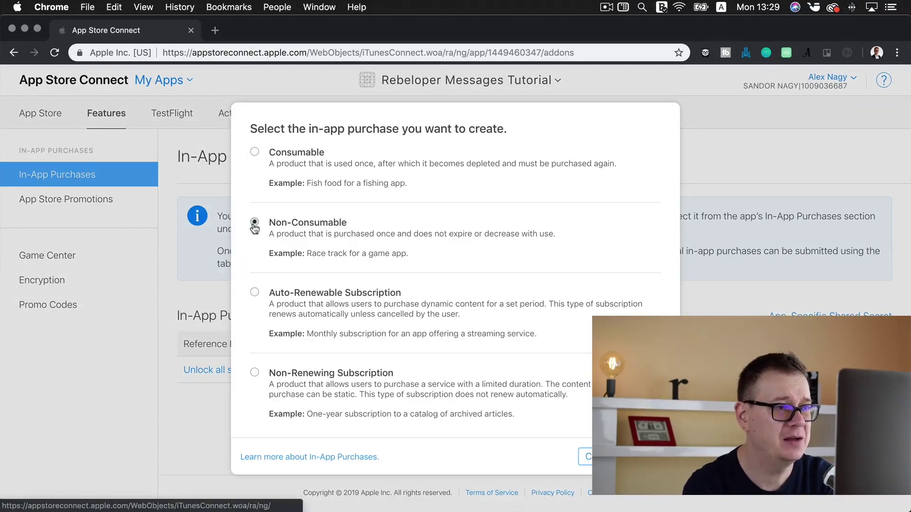
{"action": "left_click", "coordinate": [645, 457]}
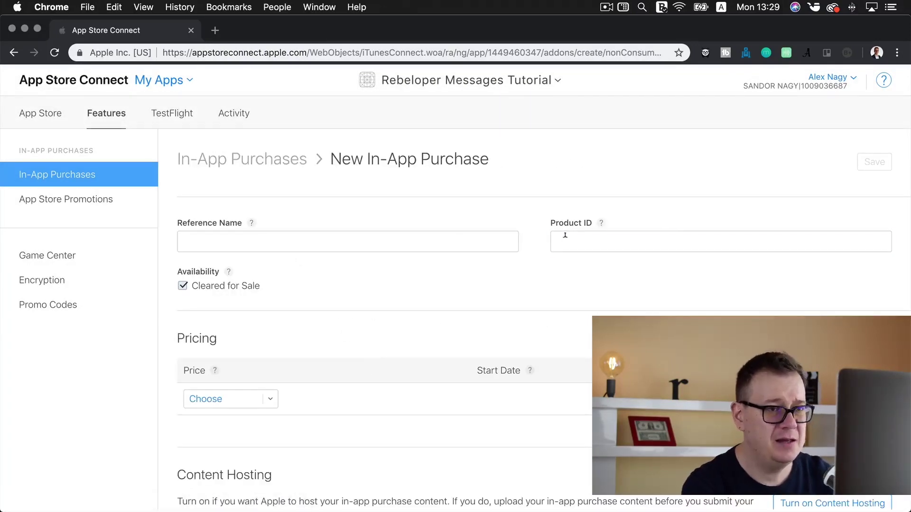
Set the new purchase's product ID to com.Rebeloper.RebeloperMessagesTutorial.Category2 and its reference name to Unlock Category 2
{"action": "left_click", "coordinate": [565, 235]}
{"action": "key", "text": "super+v"}
{"action": "type", "text": "2"}
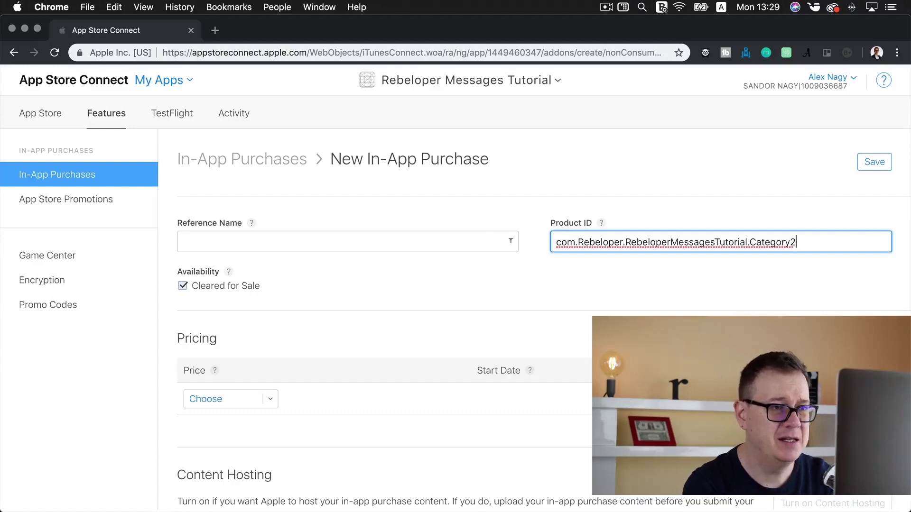
{"action": "left_click", "coordinate": [427, 236]}
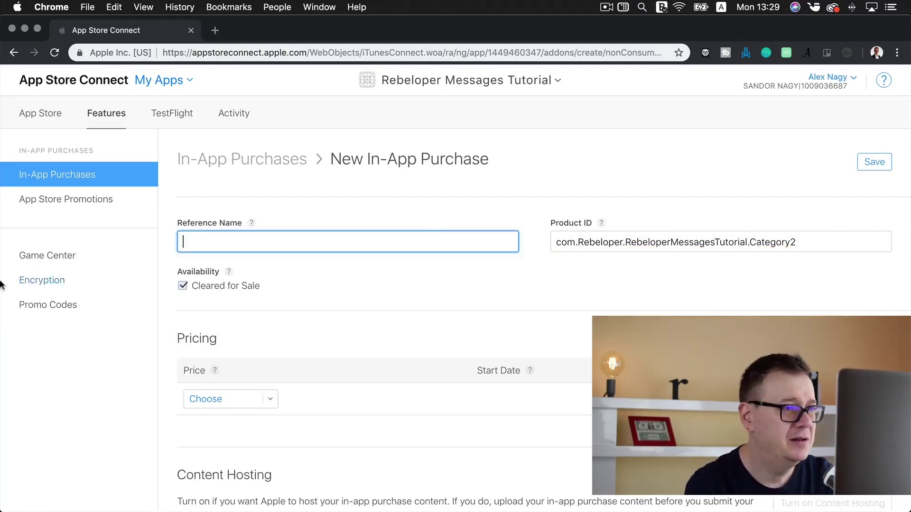
{"action": "type", "text": "Un"}
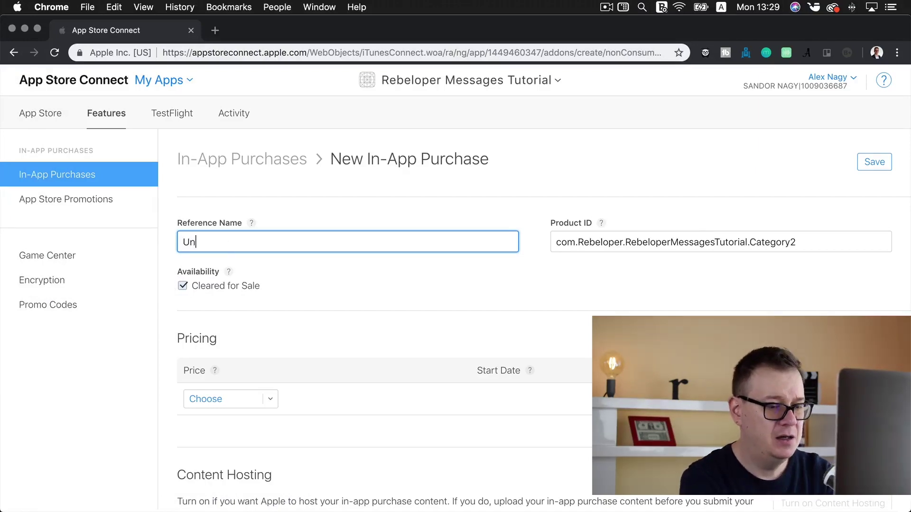
{"action": "type", "text": "lock Category 2"}
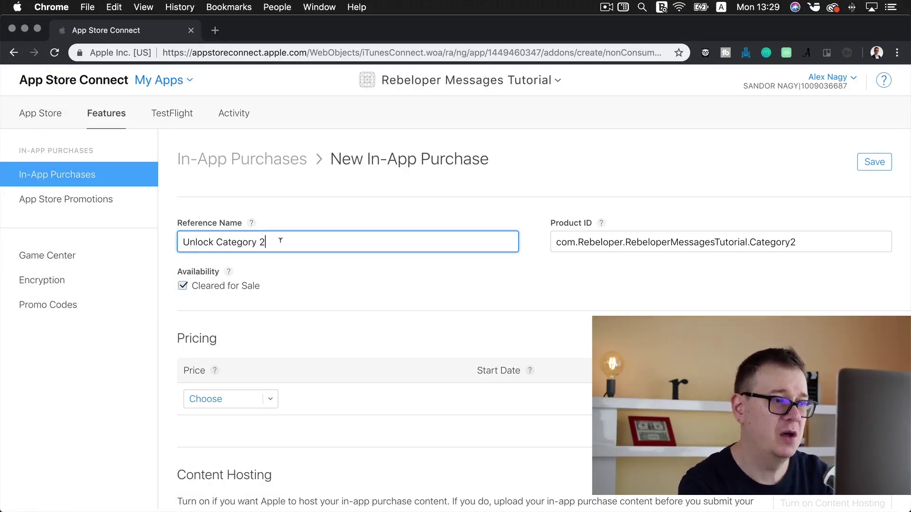
Copy the reference name and set the purchase price to RON 4.99 (Tier 1)
{"action": "left_click_drag", "start_coordinate": [270, 240], "coordinate": [176, 242]}
{"action": "key", "text": "super+c"}
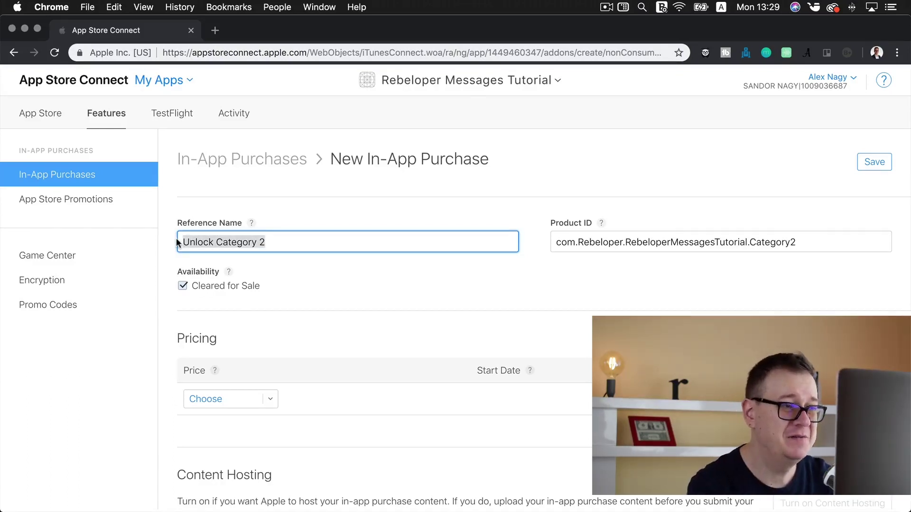
{"action": "left_click", "coordinate": [271, 399]}
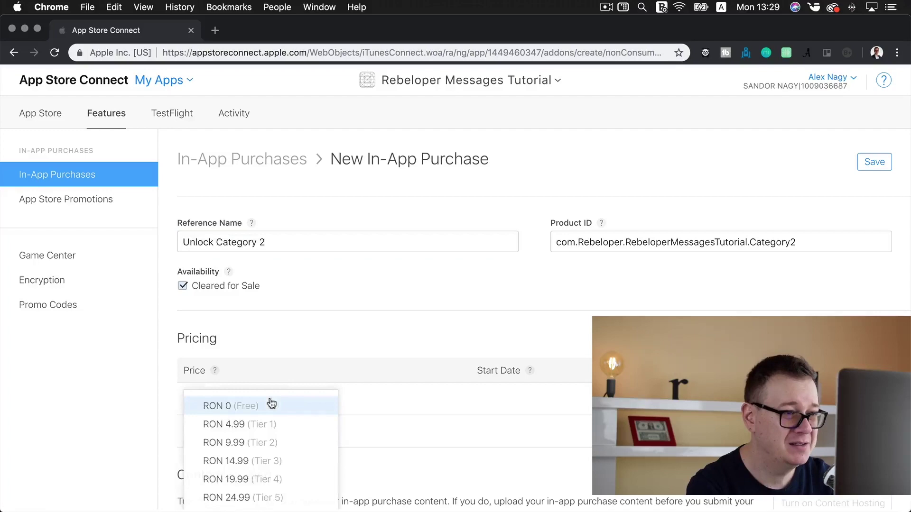
{"action": "left_click", "coordinate": [251, 424]}
Fill in the English (U.S.) localization with display name "Unlock Category 2" and description "Unlock all the stickers in category 2"
{"action": "scroll", "coordinate": [169, 391], "scroll_direction": "down", "scroll_amount": 6}
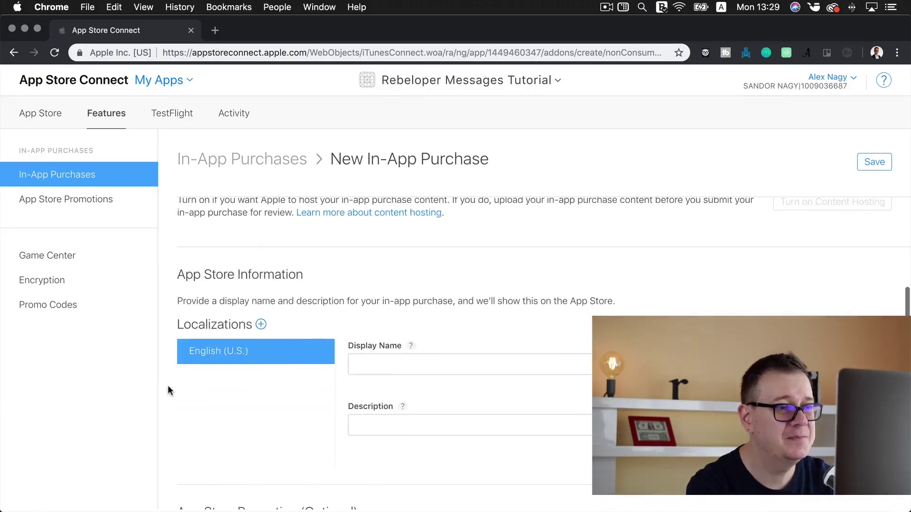
{"action": "left_click", "coordinate": [397, 364]}
{"action": "key", "text": "super+v"}
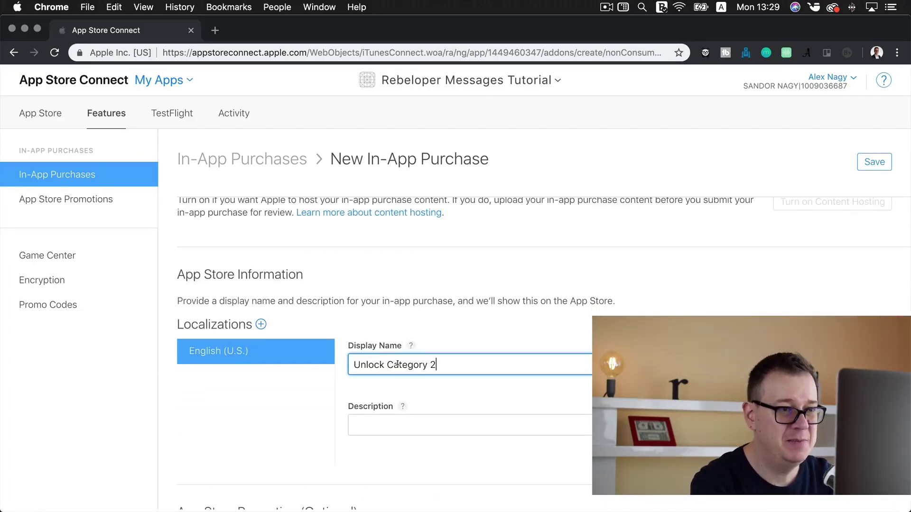
{"action": "left_click", "coordinate": [391, 424]}
{"action": "key", "text": "super+v"}
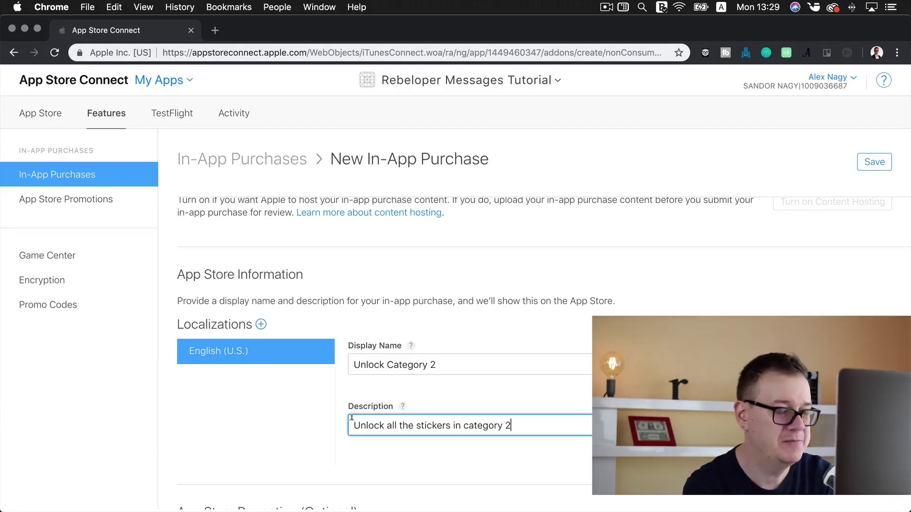
Add the My Title app screenshot from Finder to the review information and save the in-app purchase
{"action": "scroll", "coordinate": [339, 423], "scroll_direction": "down", "scroll_amount": 5}
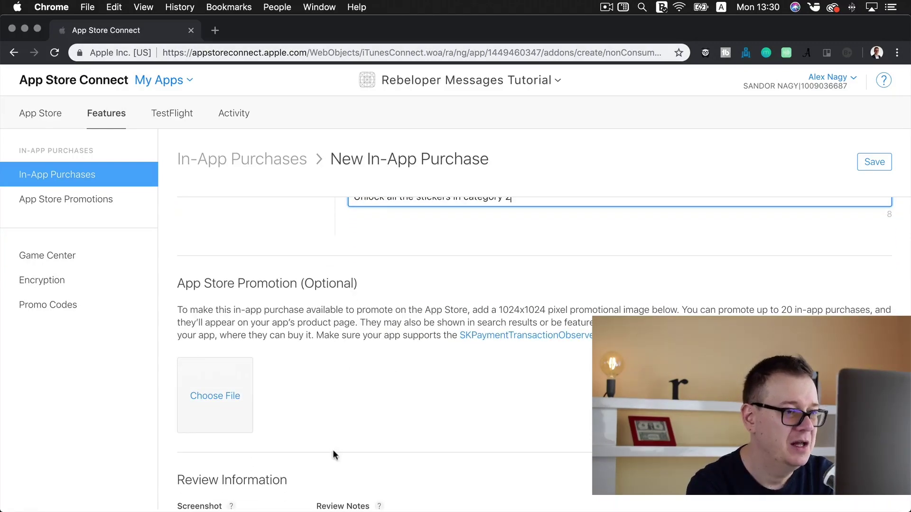
{"action": "scroll", "coordinate": [301, 472], "scroll_direction": "down", "scroll_amount": 3}
{"action": "mouse_move", "coordinate": [22, 127]}
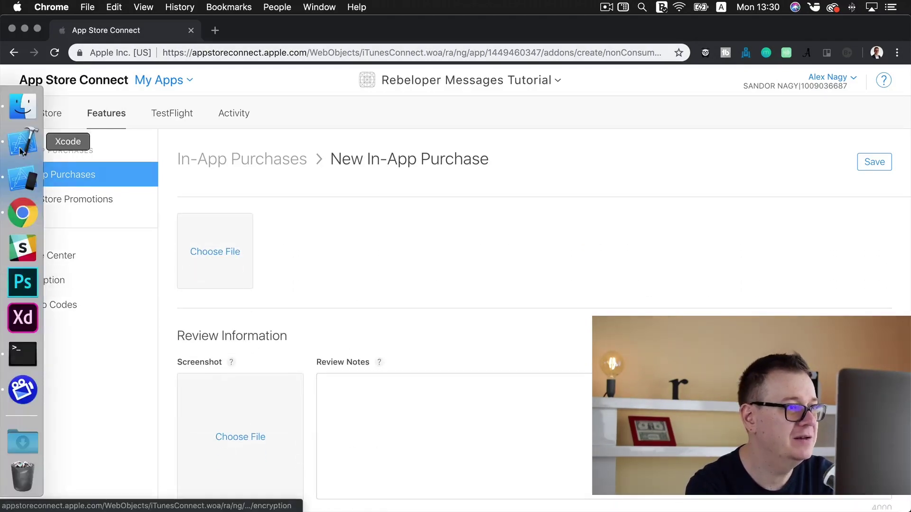
{"action": "left_click", "coordinate": [22, 107]}
{"action": "left_click_drag", "start_coordinate": [598, 222], "coordinate": [251, 431]}
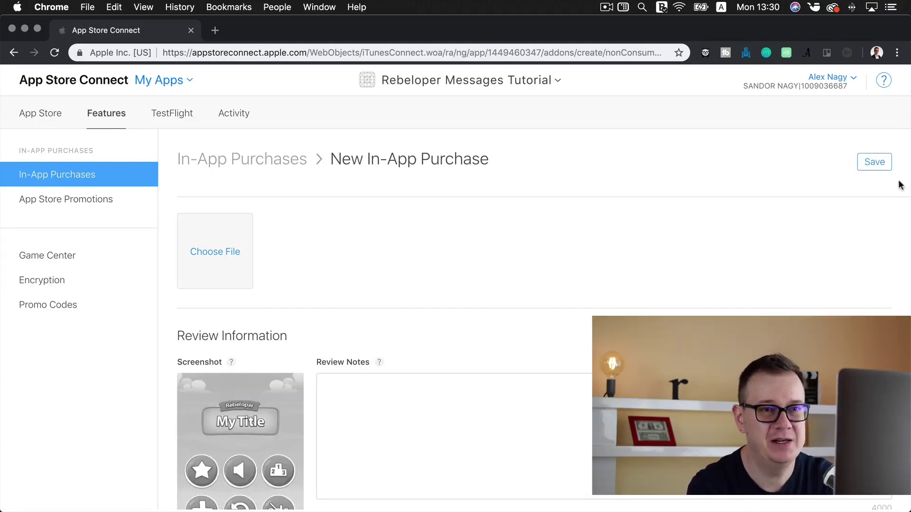
{"action": "left_click", "coordinate": [875, 163]}
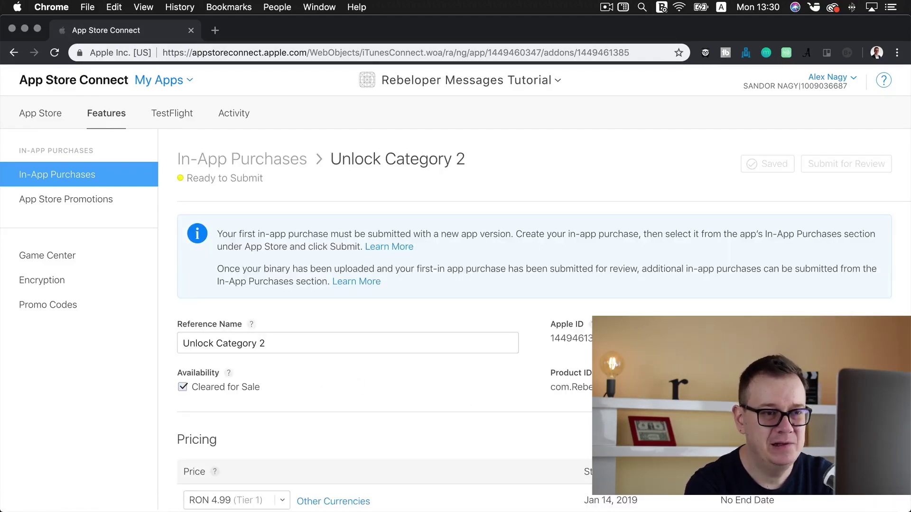
Copy the Category 2 product ID from App Store Connect, switch to Xcode and use it as the product2 value in RebeloperStoreSetup.swift
{"action": "mouse_move", "coordinate": [783, 387]}
{"action": "left_mouse_down"}
{"action": "mouse_move", "coordinate": [550, 390]}
{"action": "mouse_move", "coordinate": [769, 385]}
{"action": "left_mouse_up"}
{"action": "left_click", "coordinate": [555, 384]}
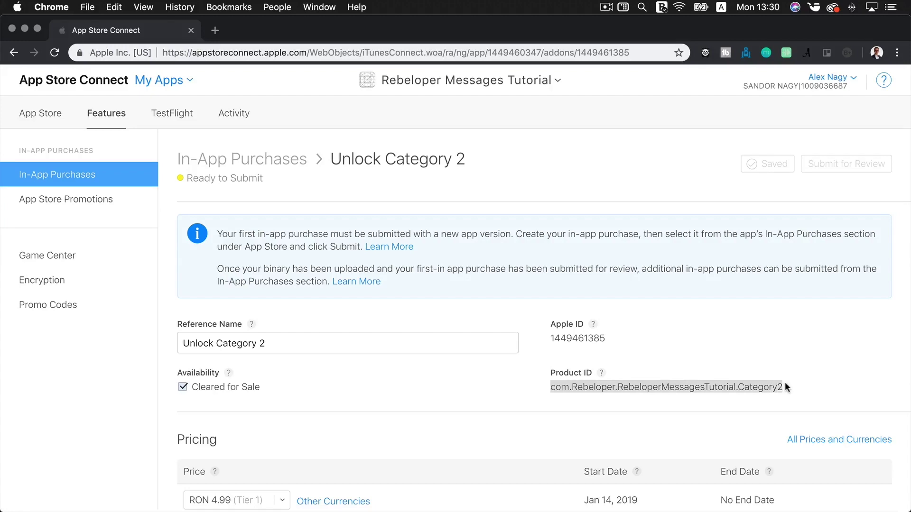
{"action": "mouse_move", "coordinate": [17, 175]}
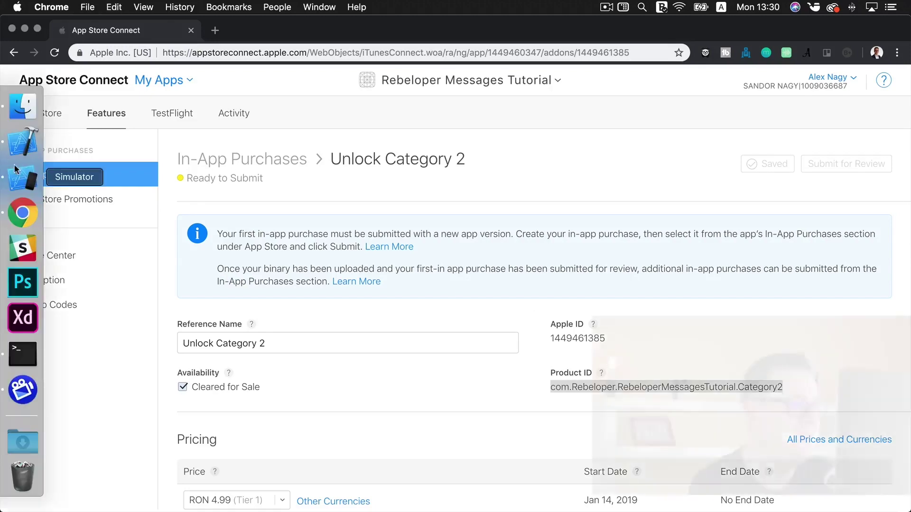
{"action": "left_click", "coordinate": [22, 142]}
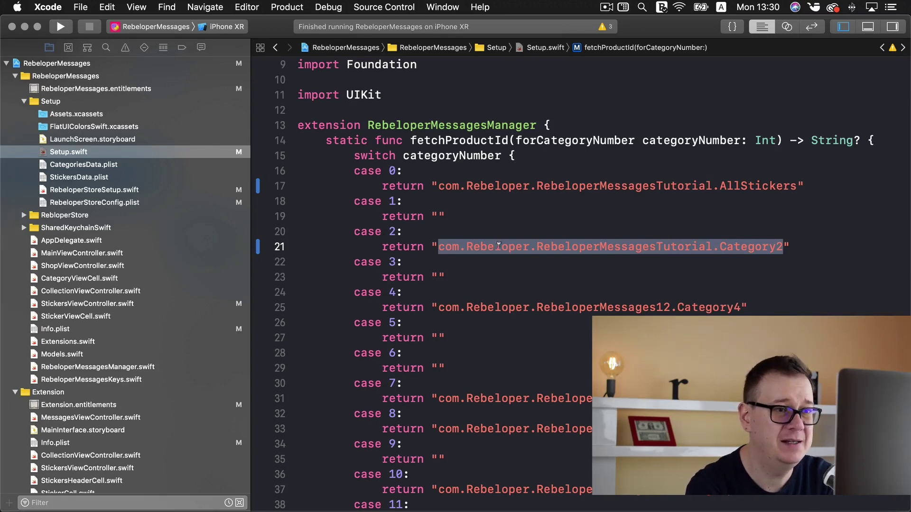
{"action": "left_click", "coordinate": [784, 246]}
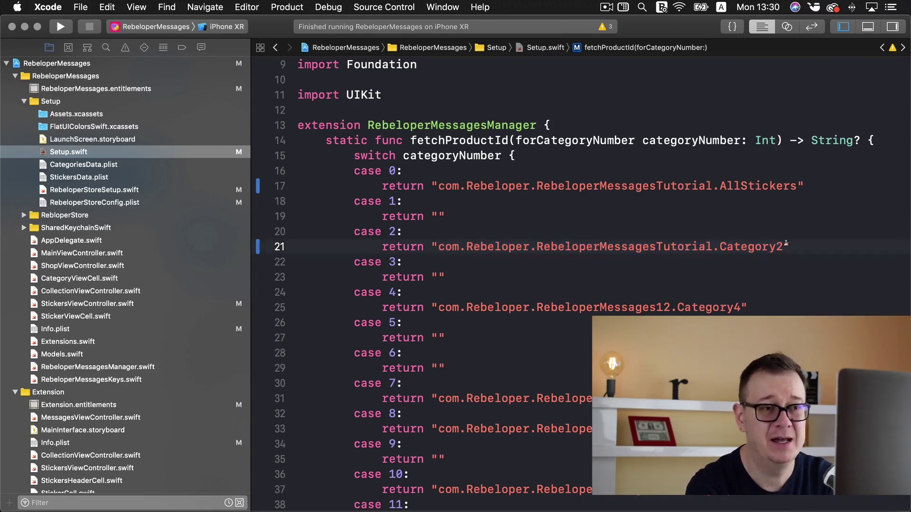
{"action": "left_click", "coordinate": [69, 192]}
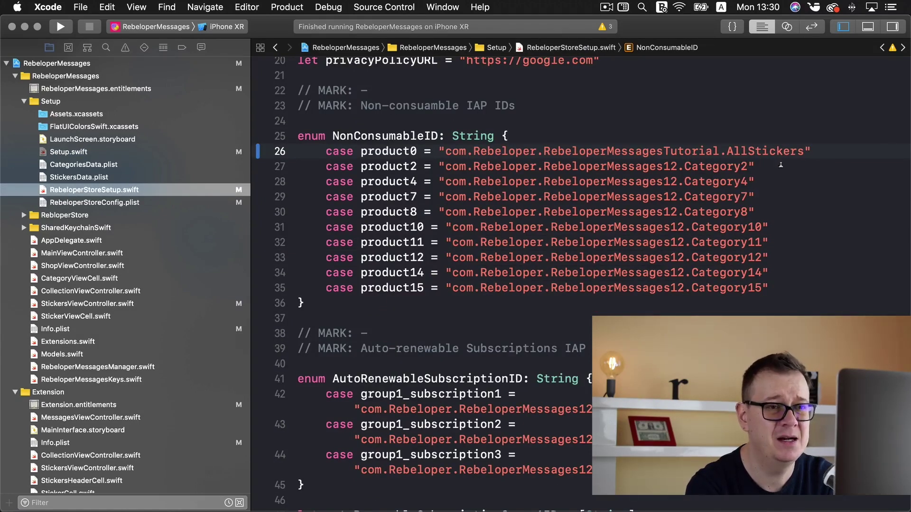
{"action": "left_click_drag", "start_coordinate": [748, 166], "coordinate": [444, 163]}
{"action": "key", "text": "super+v"}
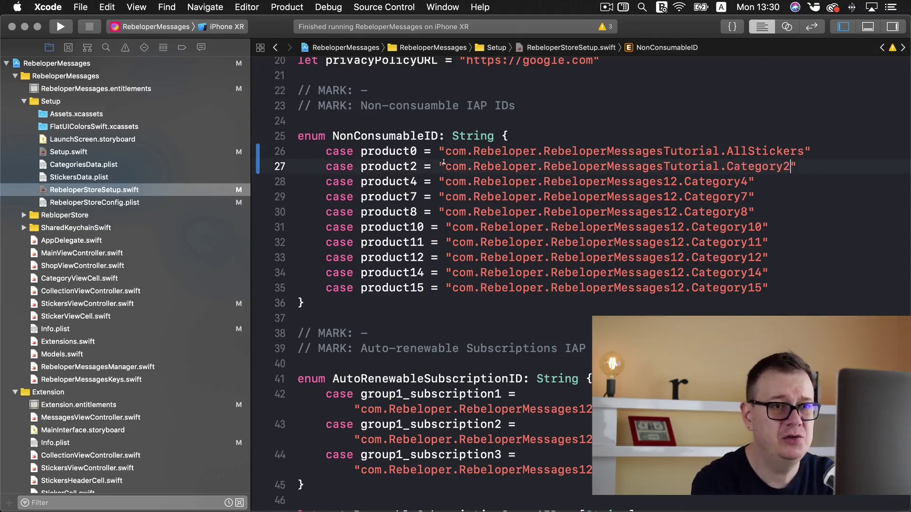
Set the Identifier of Item 1 in RebeloperStoreConfig.plist to com.Rebeloper.RebeloperMessagesTutorial.Category2
{"action": "left_click", "coordinate": [91, 206]}
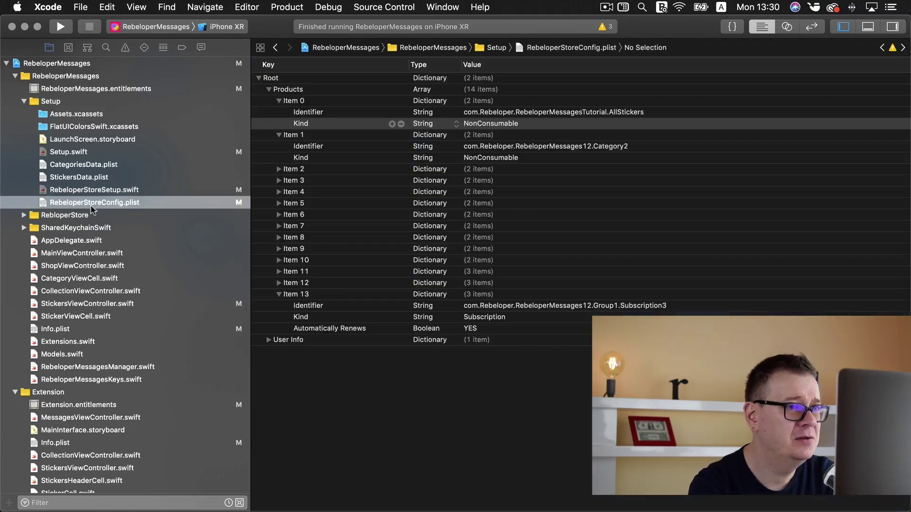
{"action": "double_click", "coordinate": [550, 150]}
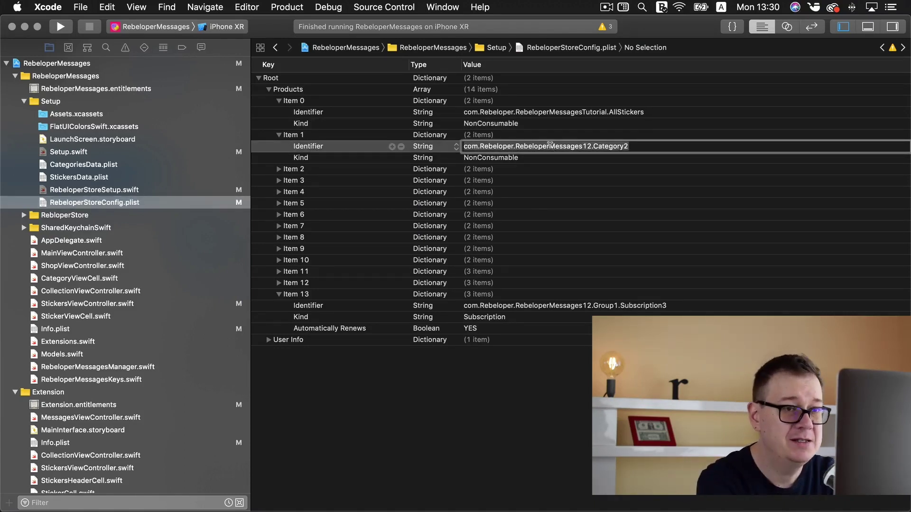
{"action": "key", "text": "super+v"}
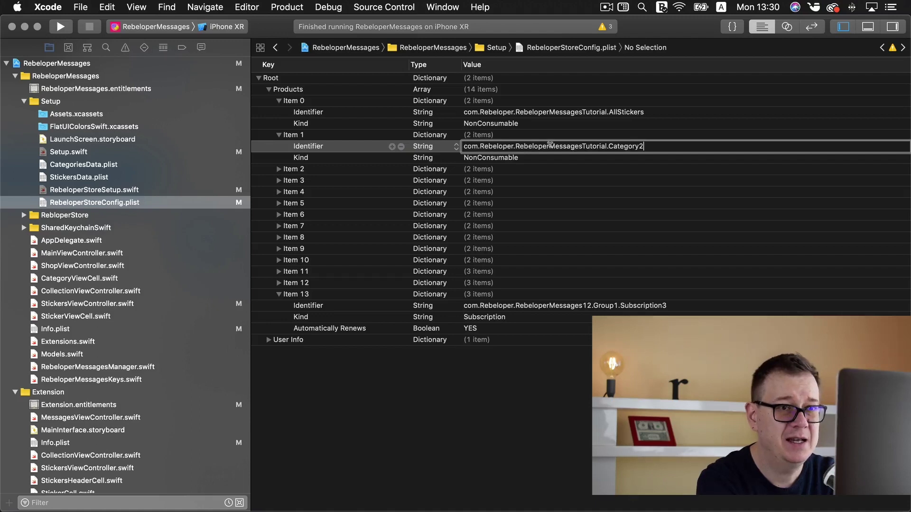
{"action": "left_click", "coordinate": [595, 161]}
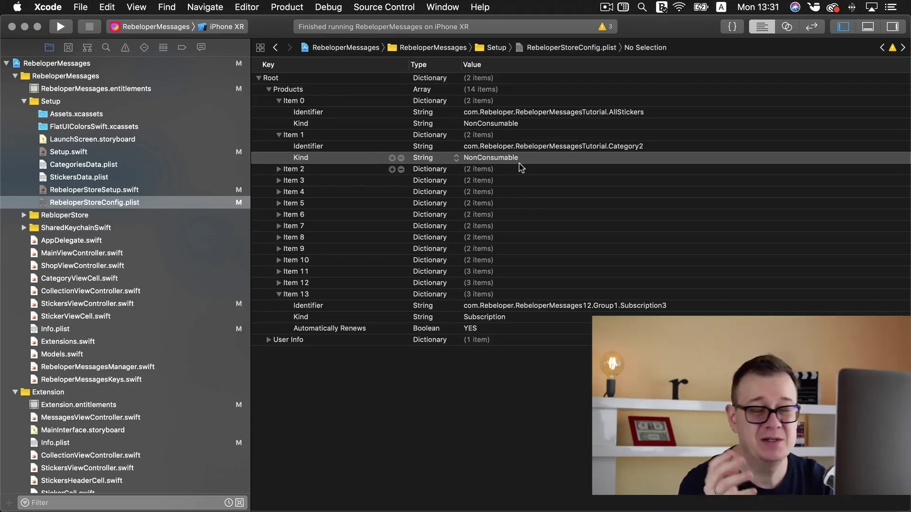
Review the product IDs returned for each category number by fetchProductId in Setup.swift
{"action": "left_click", "coordinate": [81, 154]}
{"action": "scroll", "coordinate": [339, 212], "scroll_direction": "down", "scroll_amount": 6}
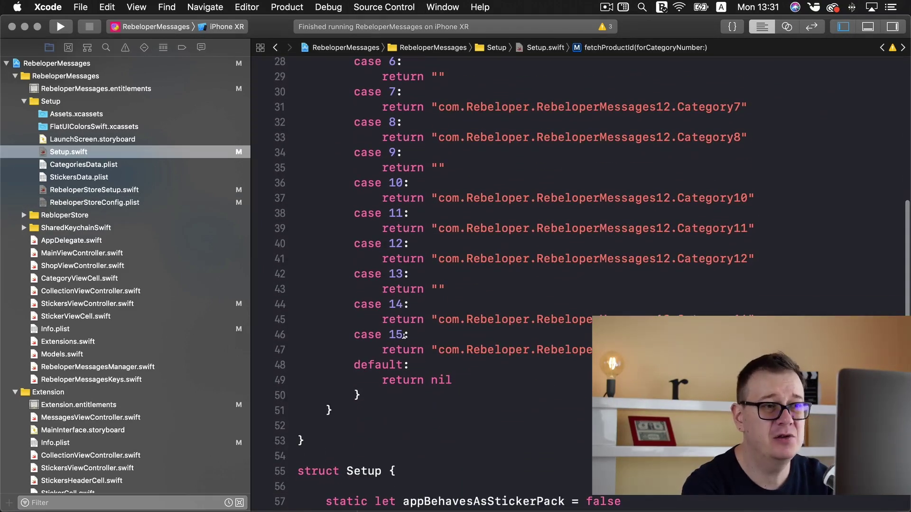
{"action": "scroll", "coordinate": [404, 335], "scroll_direction": "up", "scroll_amount": 9}
{"action": "scroll", "coordinate": [404, 336], "scroll_direction": "down", "scroll_amount": 8}
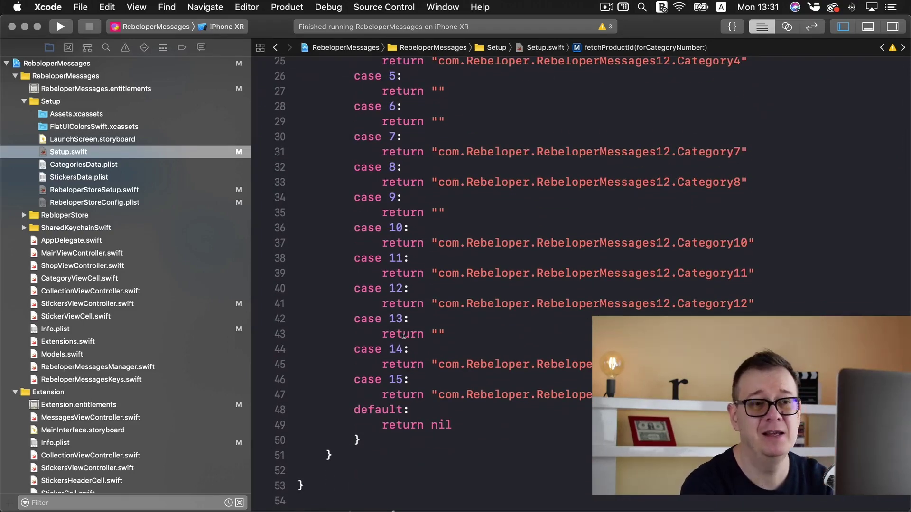
{"action": "scroll", "coordinate": [475, 285], "scroll_direction": "up", "scroll_amount": 3}
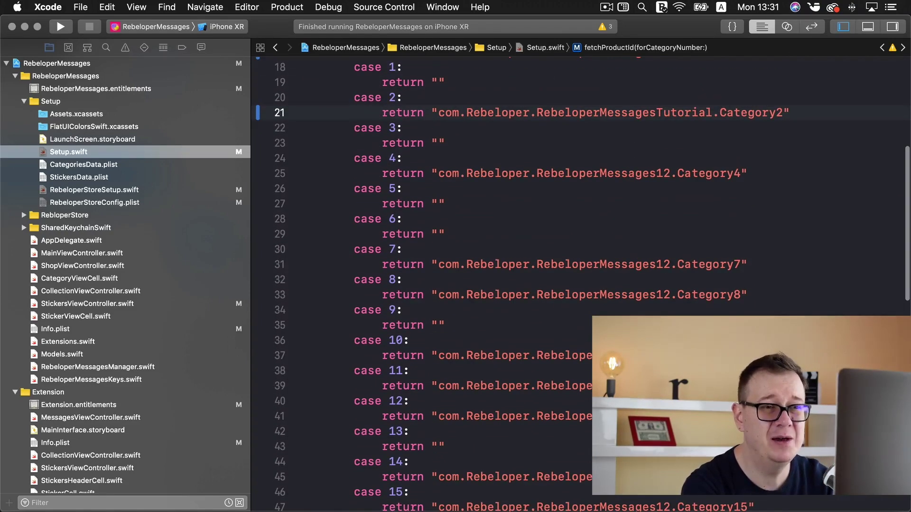
{"action": "scroll", "coordinate": [474, 285], "scroll_direction": "down", "scroll_amount": 1}
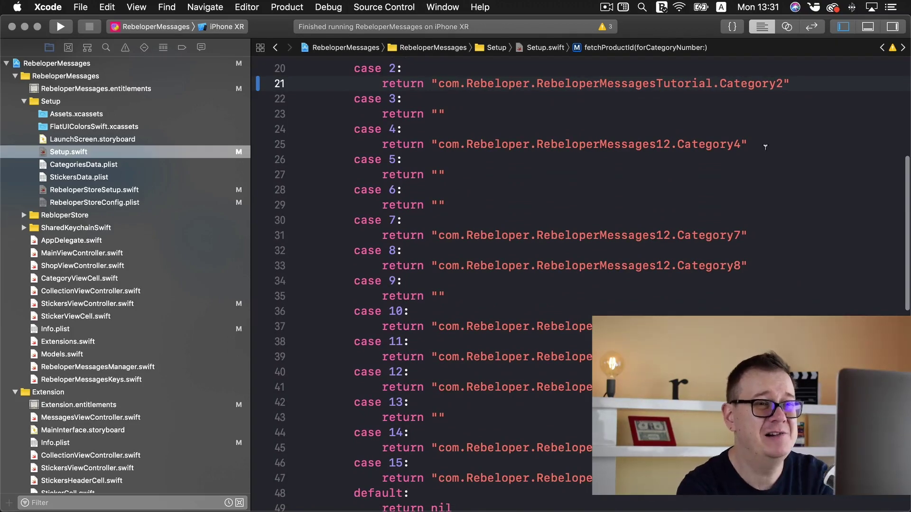
{"action": "left_click_drag", "start_coordinate": [437, 140], "coordinate": [739, 139]}
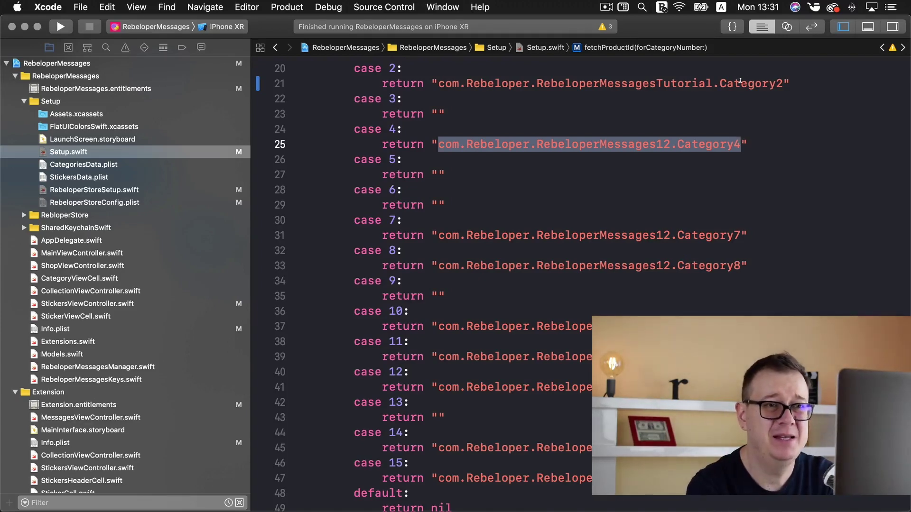
{"action": "scroll", "coordinate": [803, 143], "scroll_direction": "down", "scroll_amount": 5}
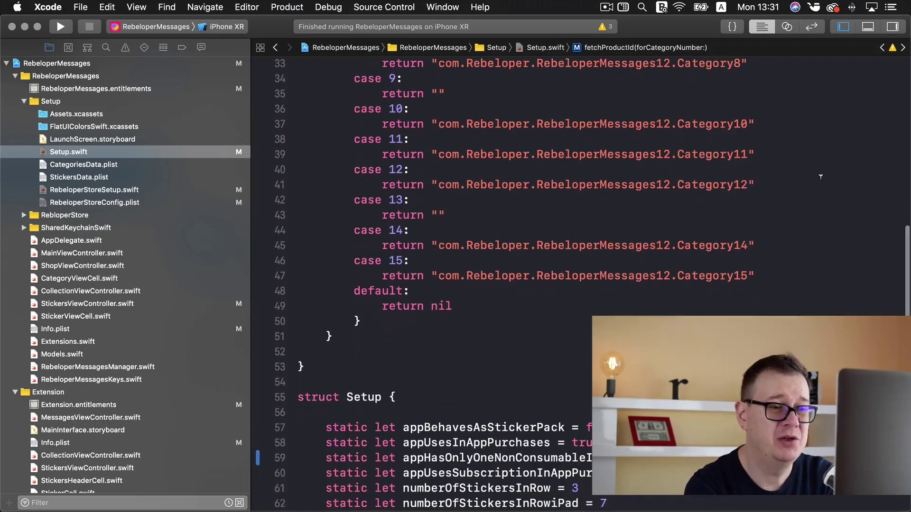
{"action": "scroll", "coordinate": [807, 170], "scroll_direction": "up", "scroll_amount": 7}
{"action": "scroll", "coordinate": [820, 176], "scroll_direction": "up", "scroll_amount": 3}
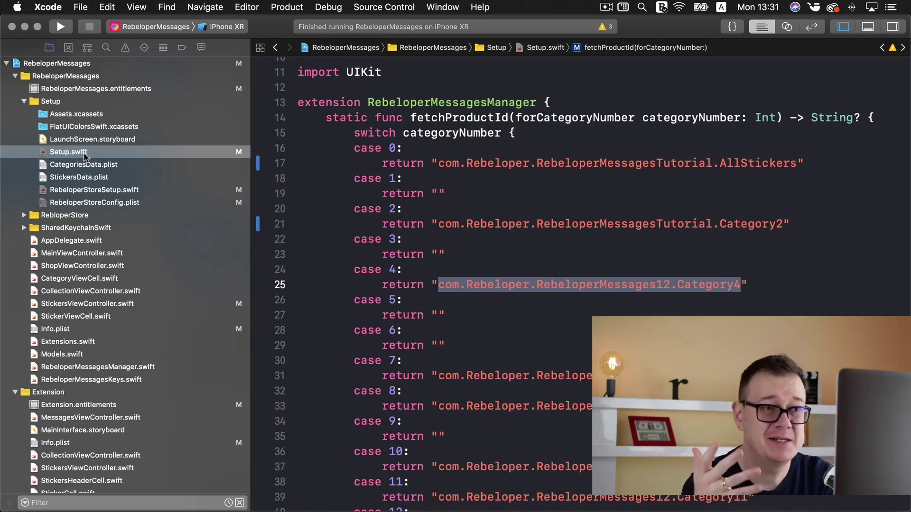
{"action": "scroll", "coordinate": [562, 271], "scroll_direction": "down", "scroll_amount": 8}
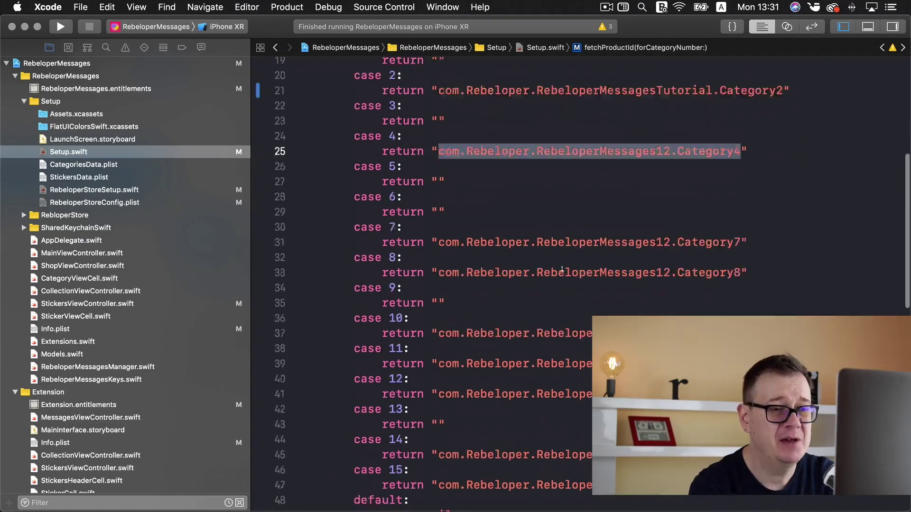
Set appUsesSubscriptionInAppPurchases to true in the Setup struct and check the neighbouring in-app purchase flags
{"action": "scroll", "coordinate": [562, 270], "scroll_direction": "down", "scroll_amount": 5}
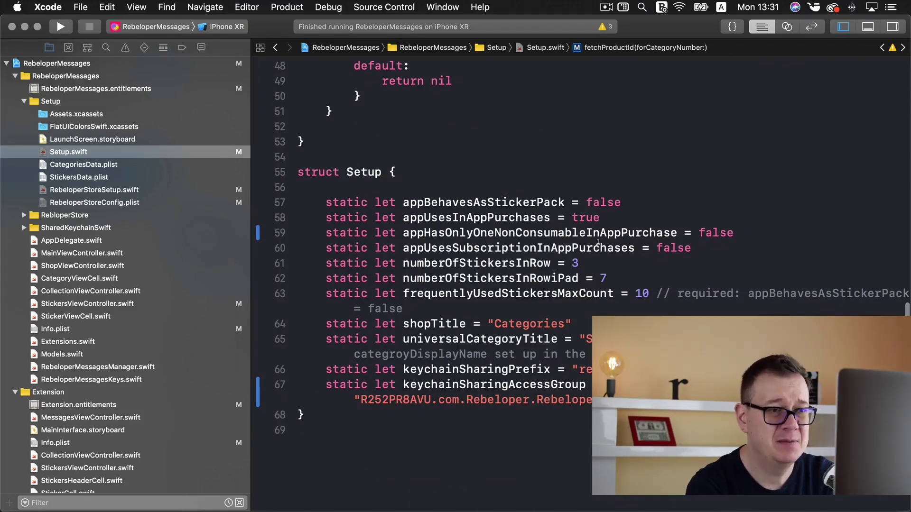
{"action": "double_click", "coordinate": [674, 246]}
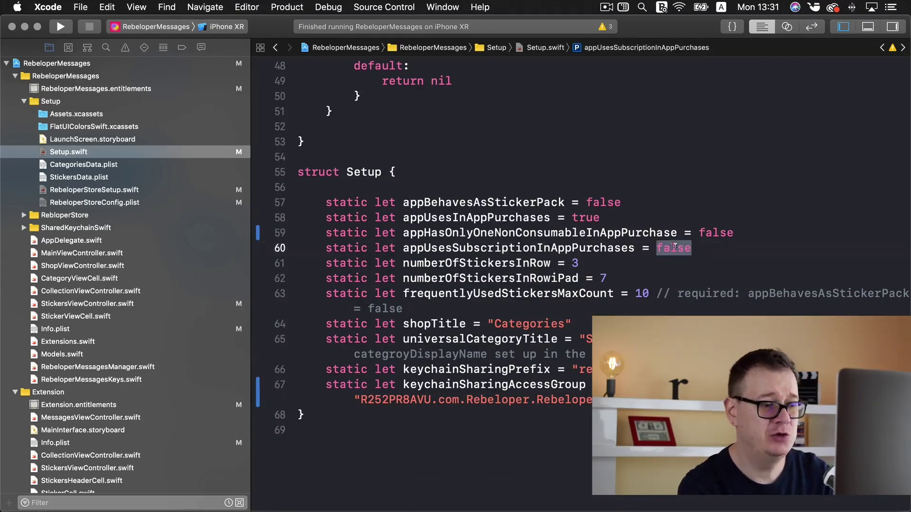
{"action": "type", "text": "true"}
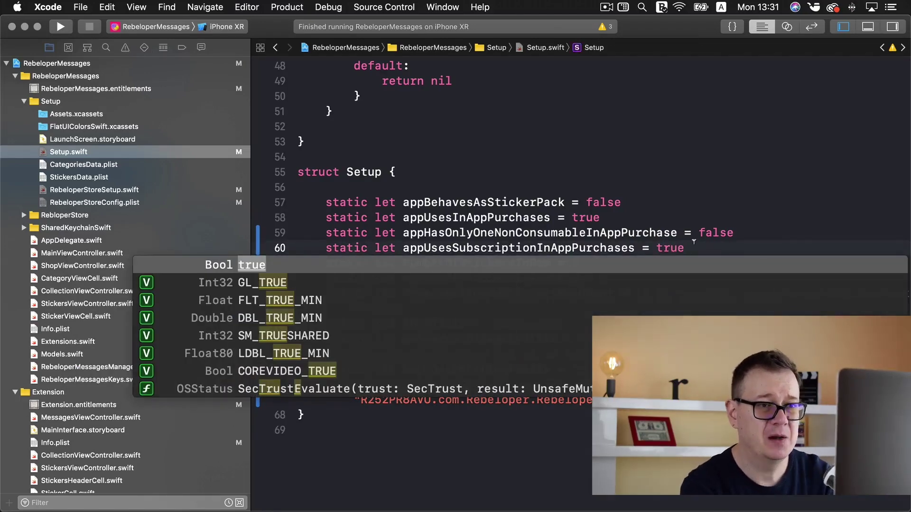
{"action": "key", "text": "Return"}
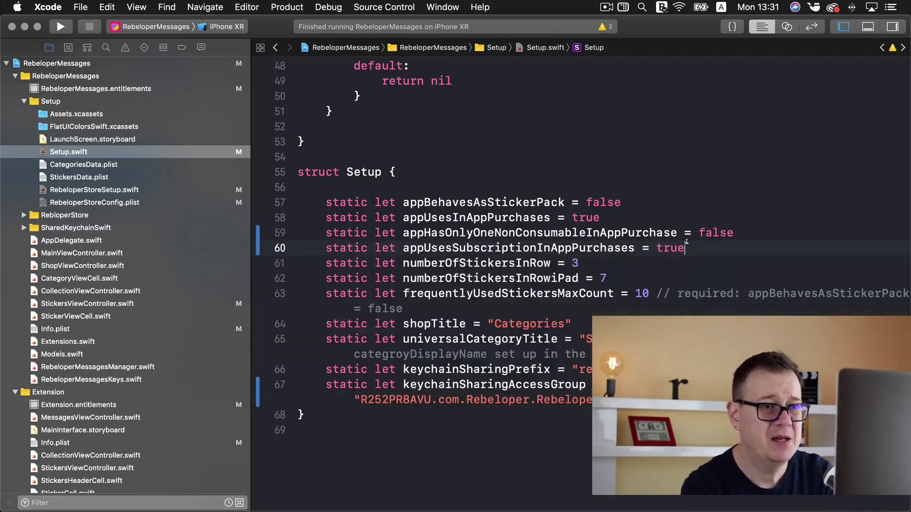
{"action": "left_click", "coordinate": [576, 217]}
{"action": "double_click", "coordinate": [576, 218]}
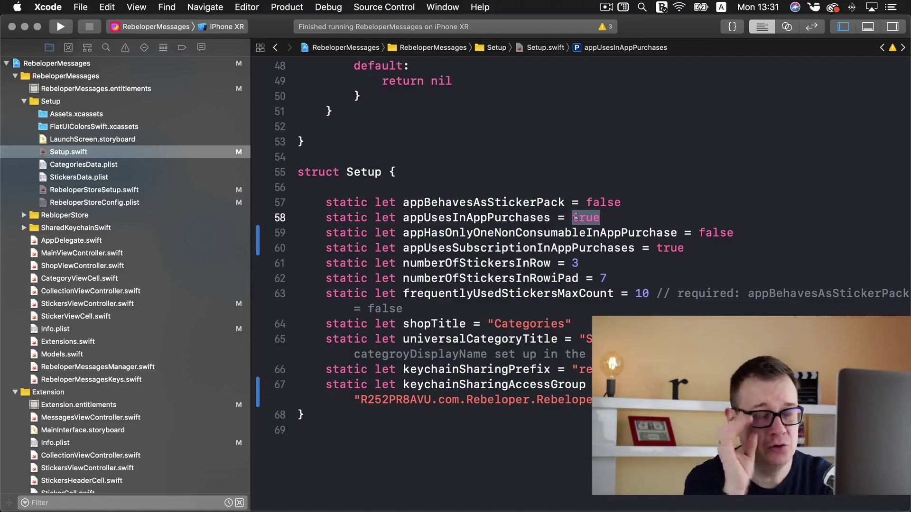
{"action": "double_click", "coordinate": [720, 232]}
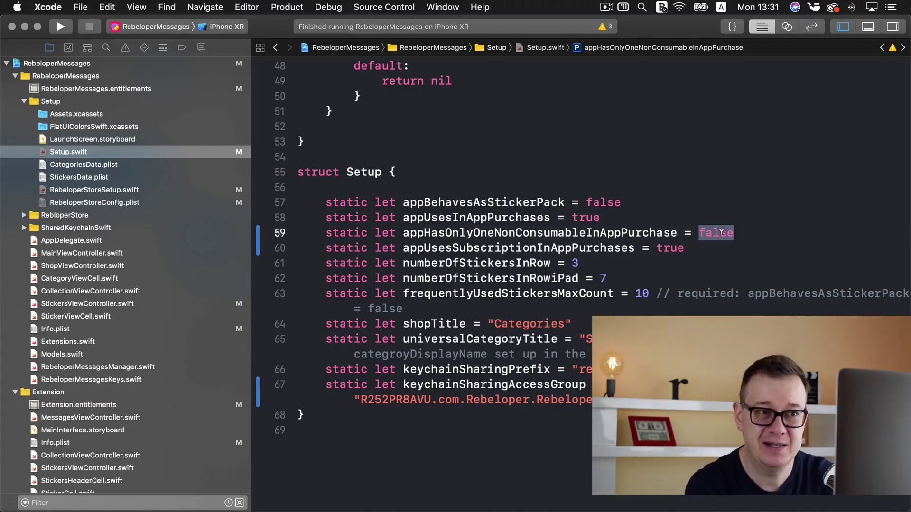
{"action": "double_click", "coordinate": [673, 248]}
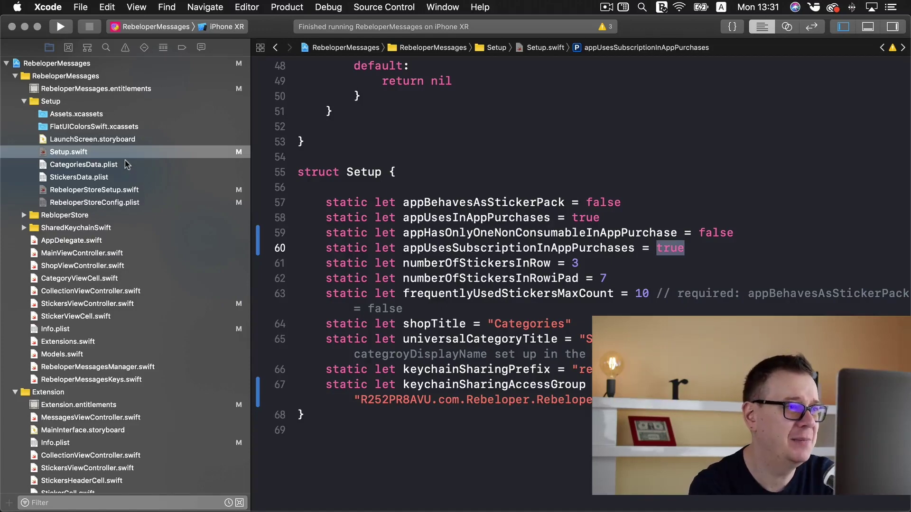
Change the group1_subscription1 ID in RebeloperStoreSetup.swift to com.Rebeloper.RebeloperMessagesTutorial.Group1.Subscription1
{"action": "left_click", "coordinate": [82, 189]}
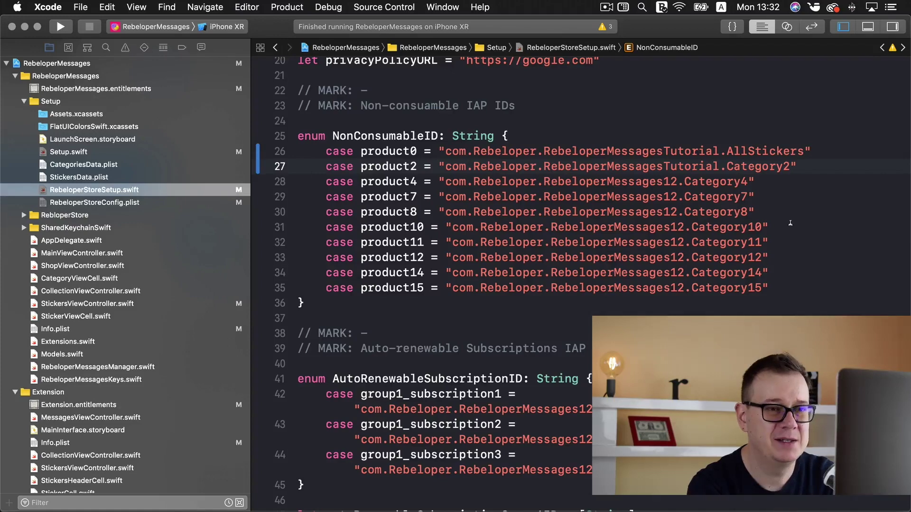
{"action": "left_click_drag", "start_coordinate": [759, 180], "coordinate": [770, 283]}
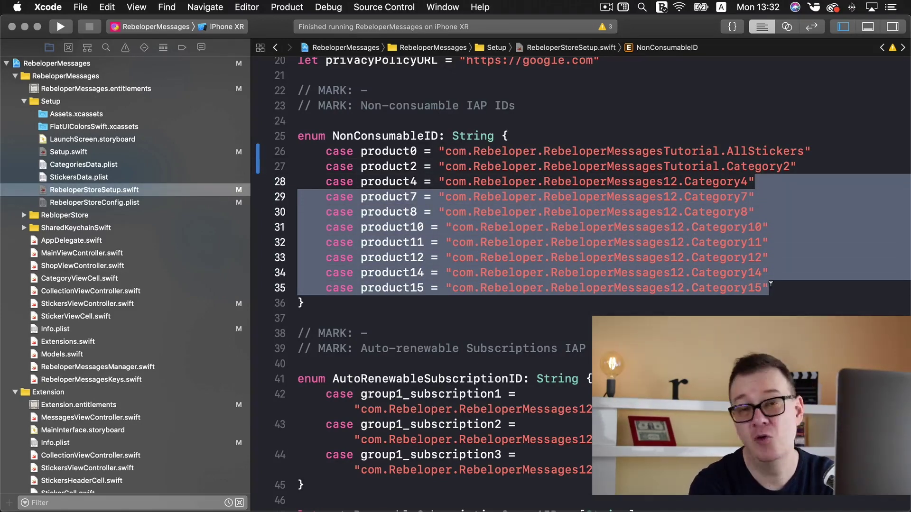
{"action": "scroll", "coordinate": [770, 284], "scroll_direction": "down", "scroll_amount": 5}
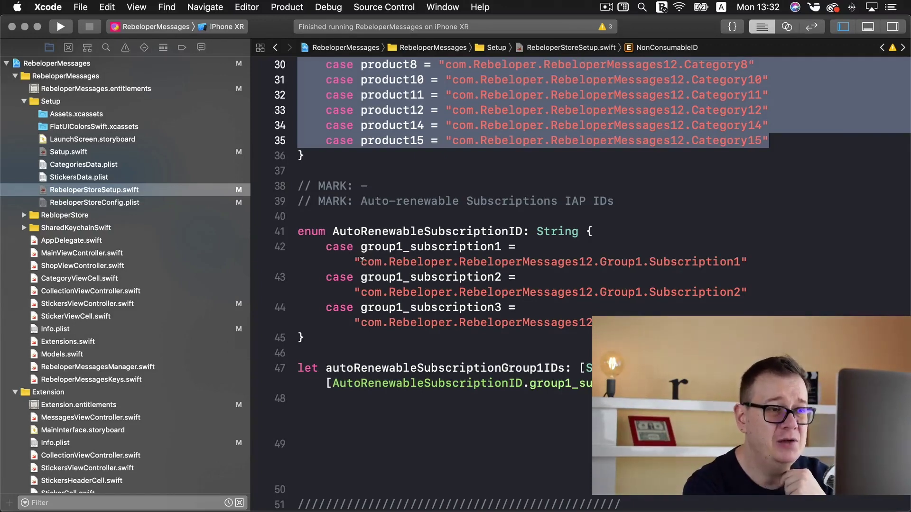
{"action": "left_click", "coordinate": [591, 261]}
{"action": "key", "text": "BackSpace"}
{"action": "key", "text": "BackSpace"}
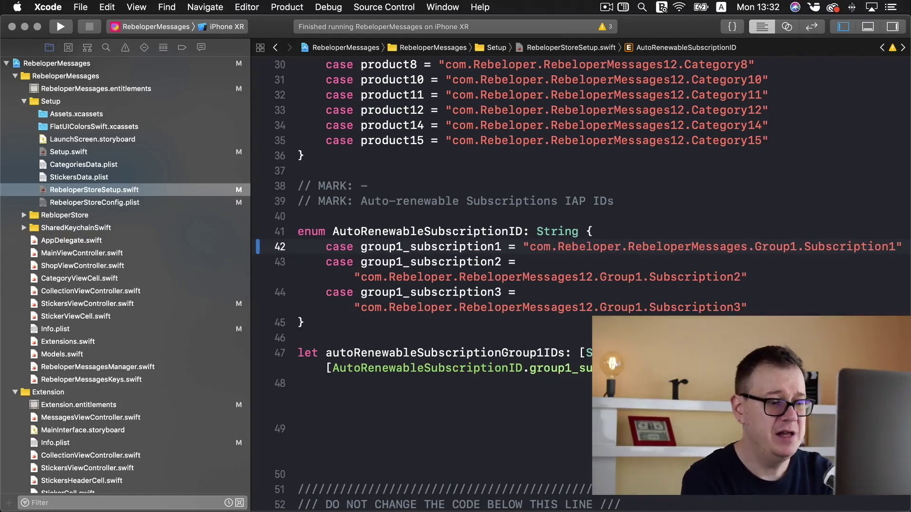
{"action": "type", "text": "Tur"}
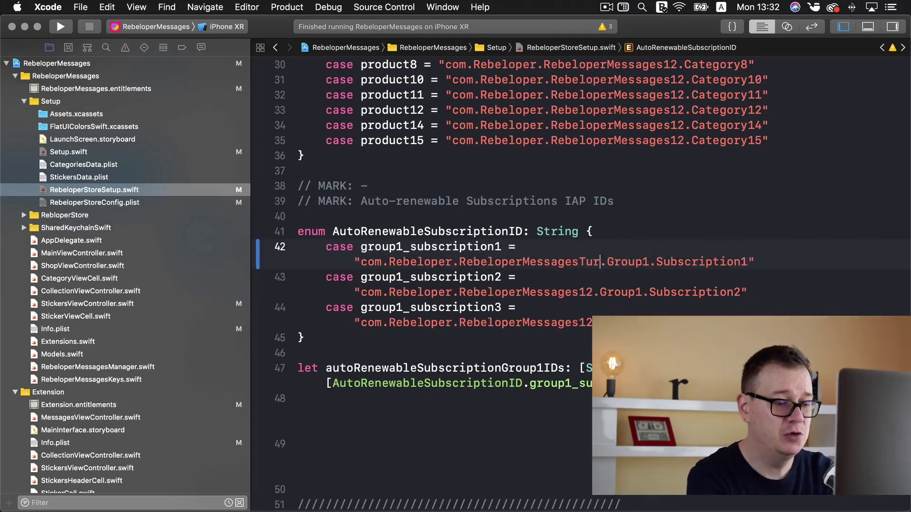
{"action": "type", "text": "rial"}
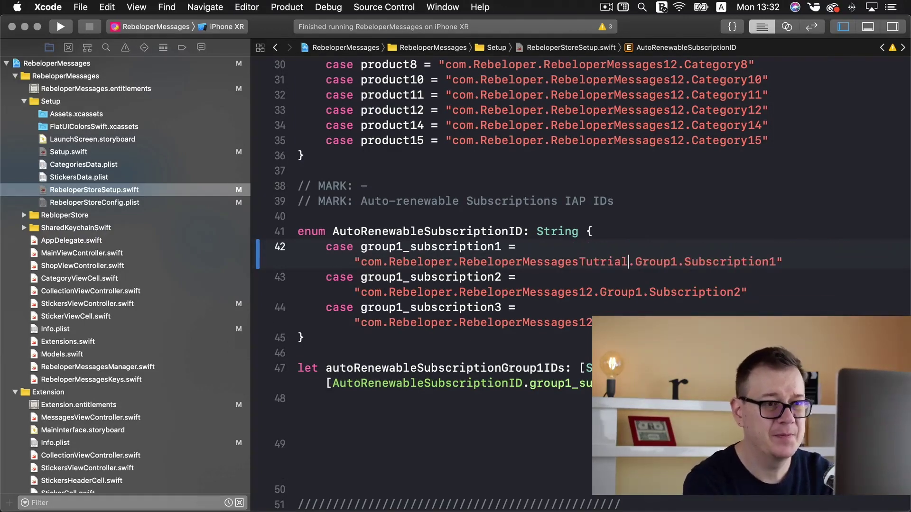
{"action": "left_click", "coordinate": [597, 262]}
{"action": "type", "text": "o"}
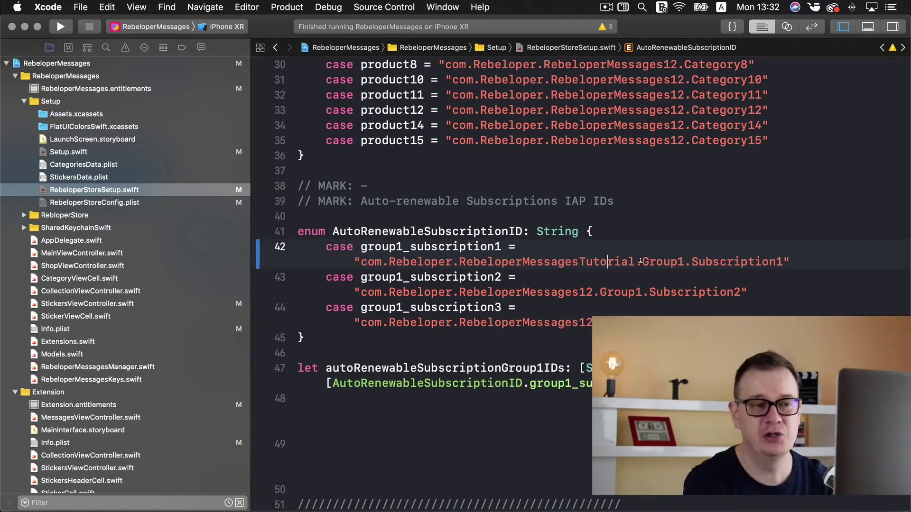
Copy the group1_subscription1 product ID and return to the app's In-App Purchases list in App Store Connect in Chrome
{"action": "left_click_drag", "start_coordinate": [783, 259], "coordinate": [363, 259]}
{"action": "key", "text": "super+c"}
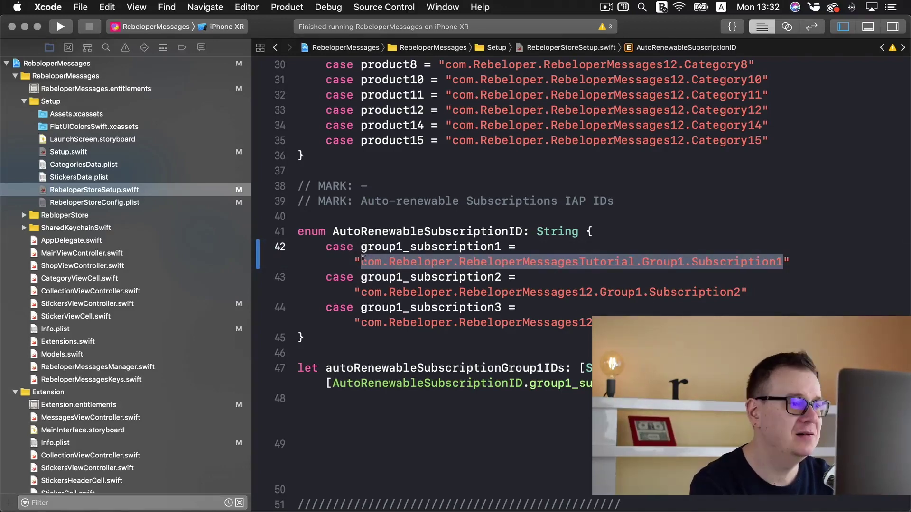
{"action": "mouse_move", "coordinate": [2, 261]}
{"action": "left_click", "coordinate": [23, 213]}
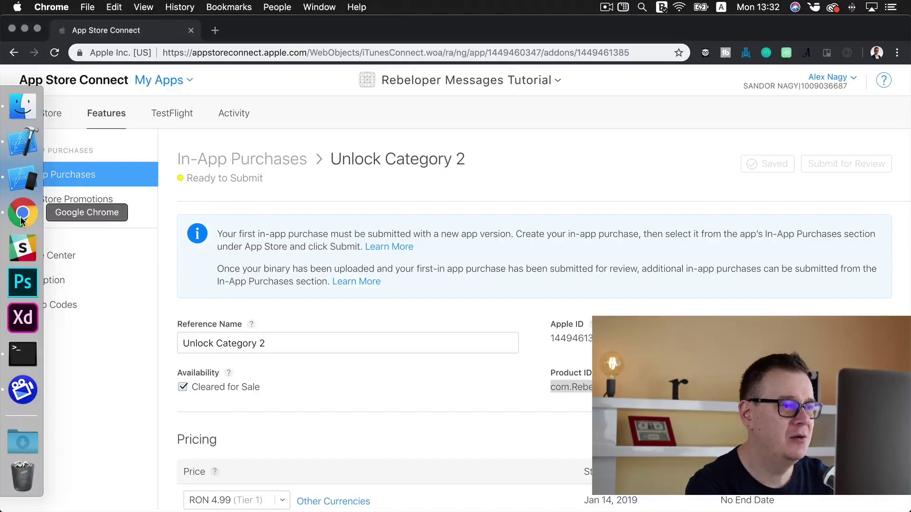
{"action": "left_click", "coordinate": [232, 167]}
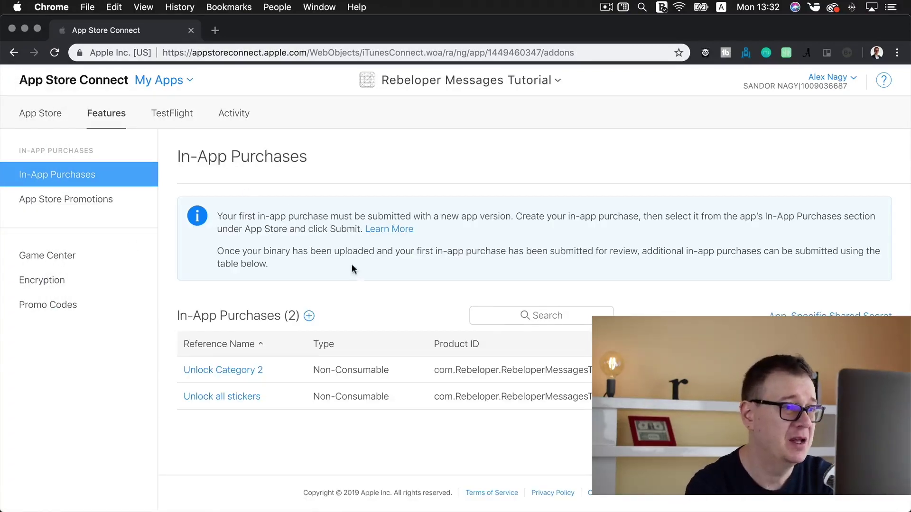
Start a new auto-renewable subscription with reference name Weekly Stickers and the copied product ID com.Rebeloper.RebeloperMessagesTutorial.Group1.Subscription1
{"action": "left_click", "coordinate": [309, 315]}
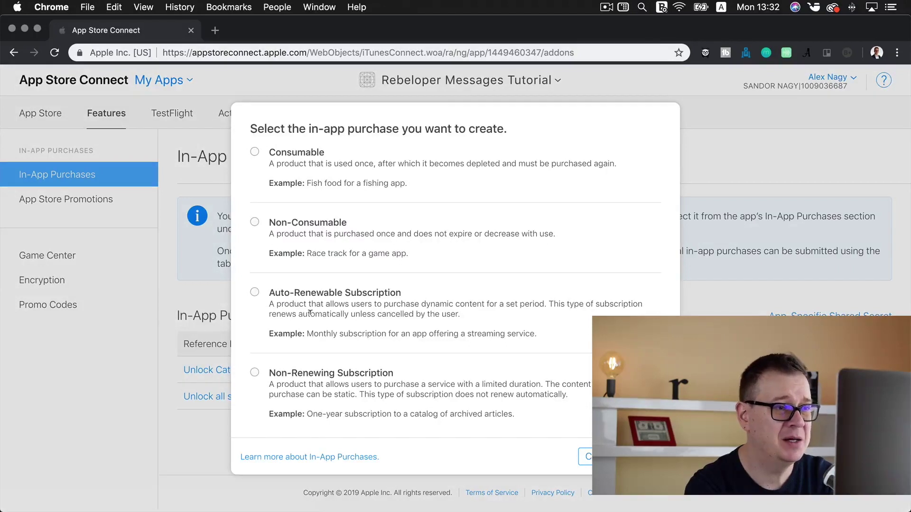
{"action": "left_click", "coordinate": [255, 292]}
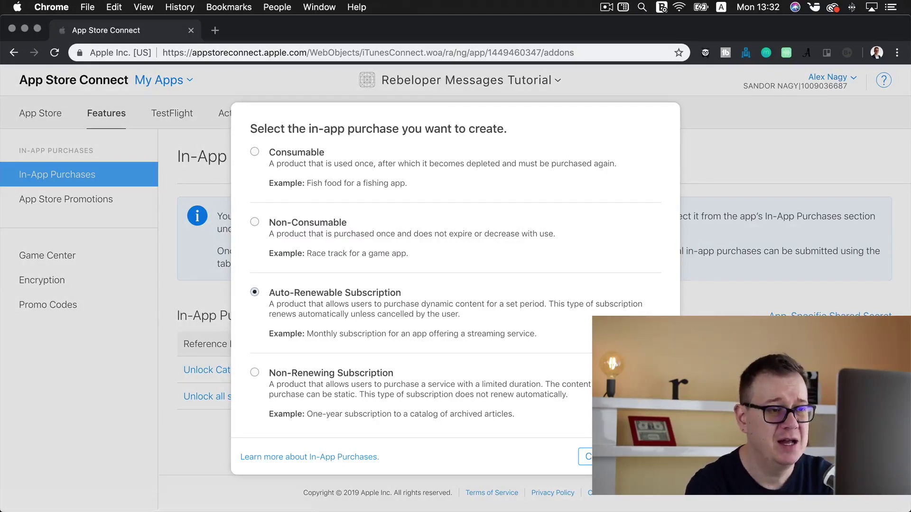
{"action": "left_click", "coordinate": [643, 457]}
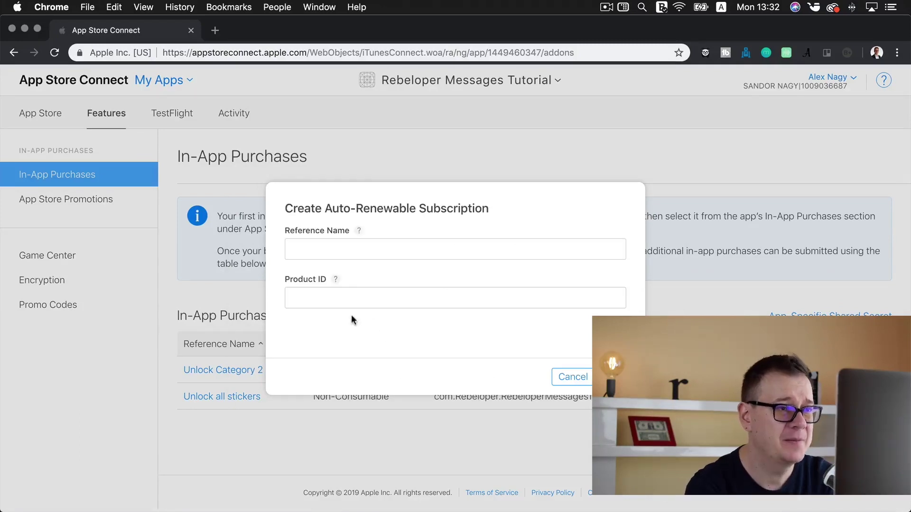
{"action": "left_click", "coordinate": [339, 246]}
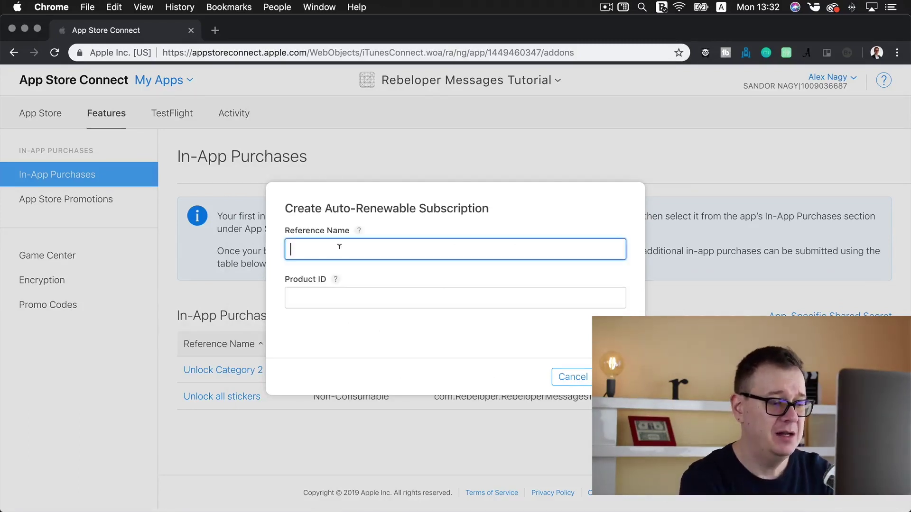
{"action": "type", "text": "Weekly "}
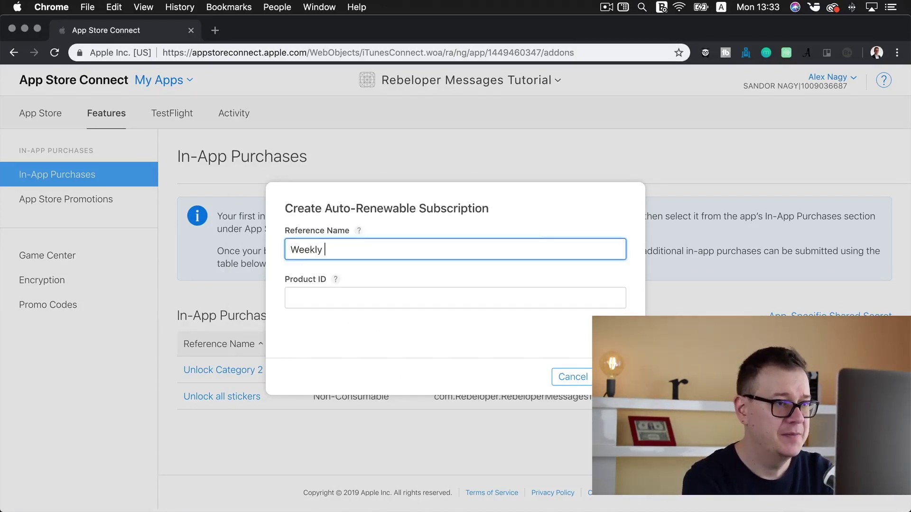
{"action": "type", "text": "Stickers"}
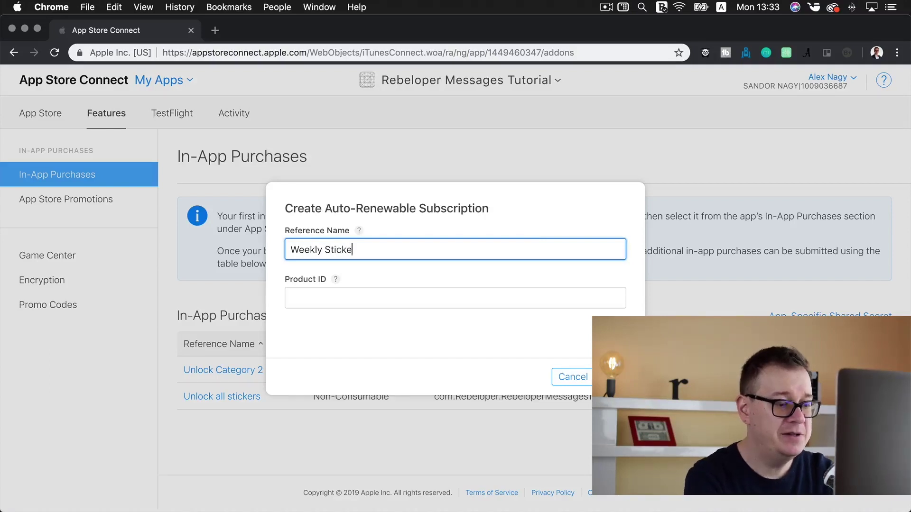
{"action": "left_click", "coordinate": [324, 298]}
{"action": "key", "text": "super+v"}
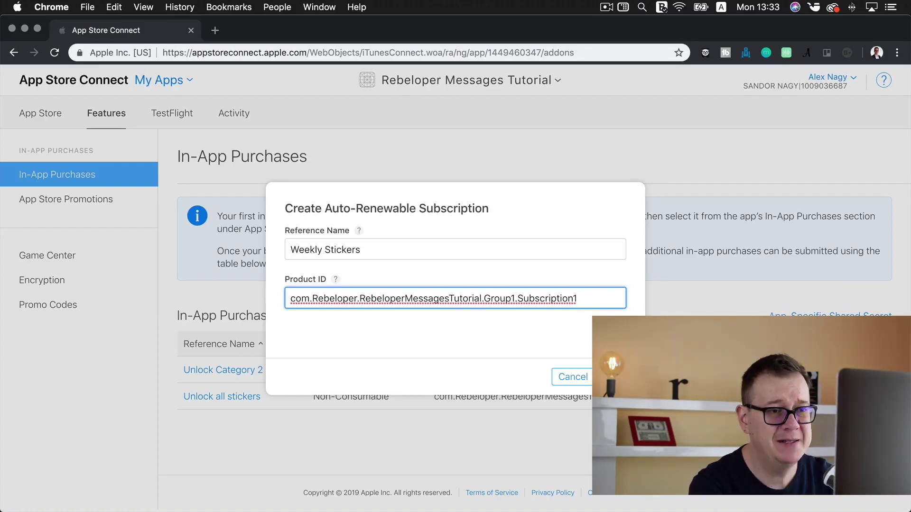
{"action": "key", "text": "Return"}
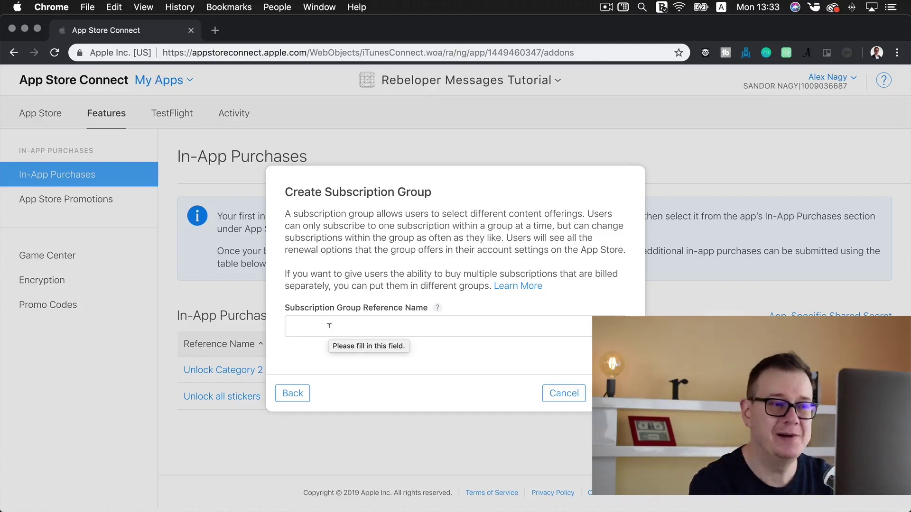
Name the subscription group Stickers and create the Weekly Stickers subscription in it
{"action": "left_click", "coordinate": [329, 325]}
{"action": "type", "text": "S"}
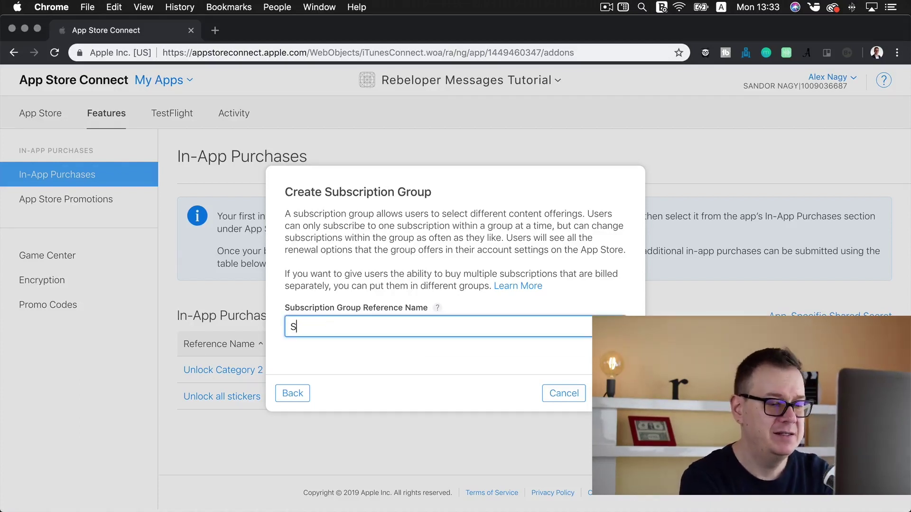
{"action": "type", "text": "tickers"}
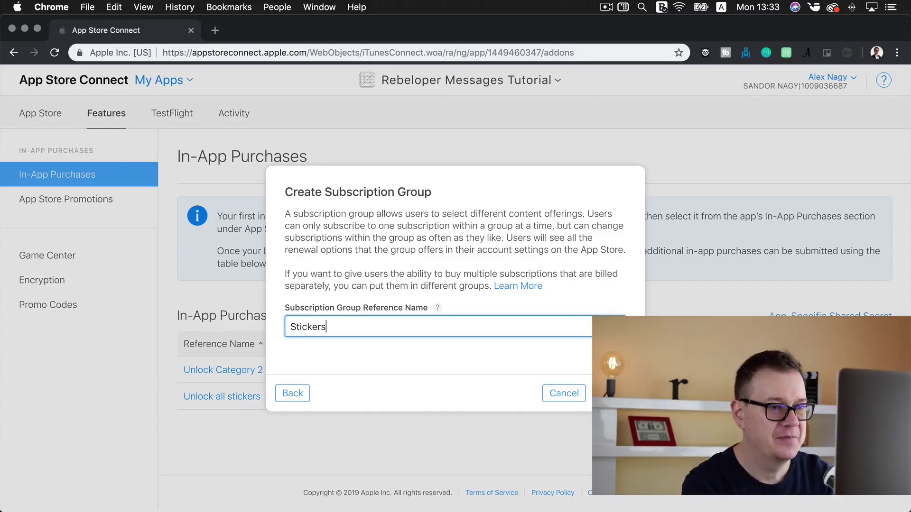
{"action": "key", "text": "Return"}
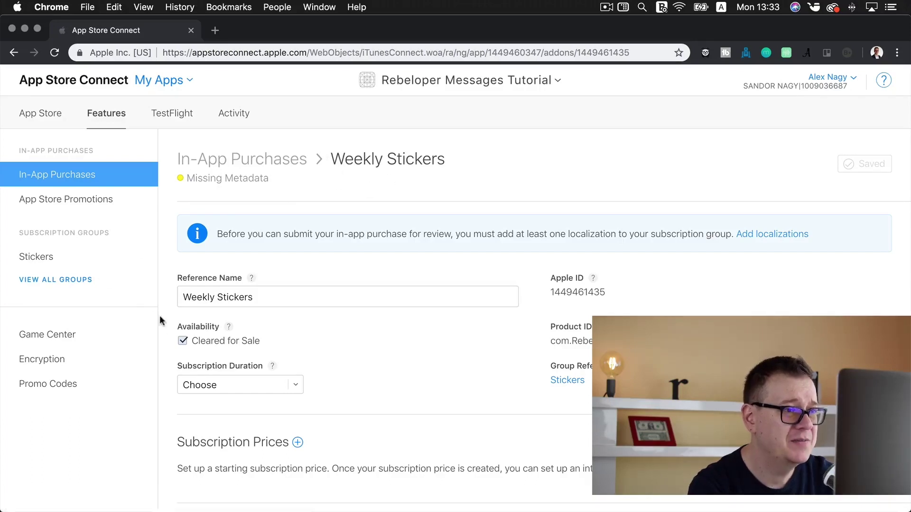
Set the Weekly Stickers subscription duration to 1 Week and save the change
{"action": "left_click", "coordinate": [298, 385]}
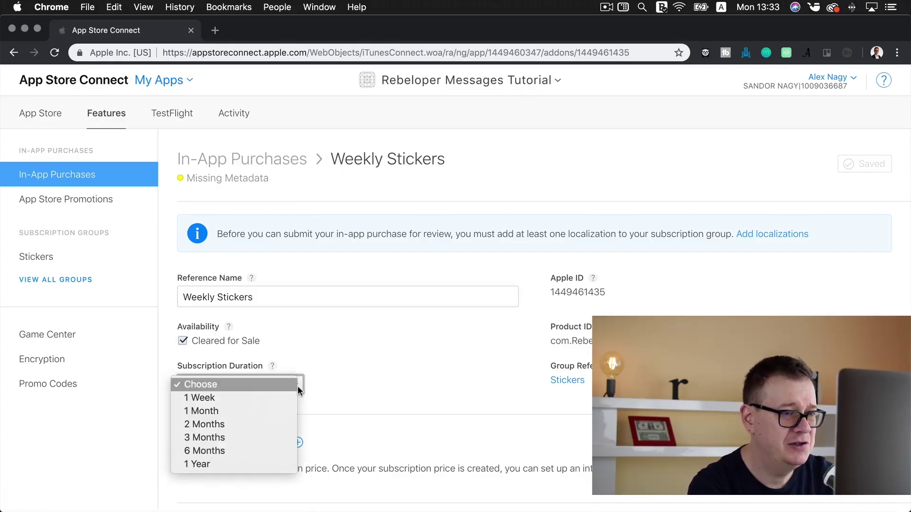
{"action": "left_click", "coordinate": [273, 397]}
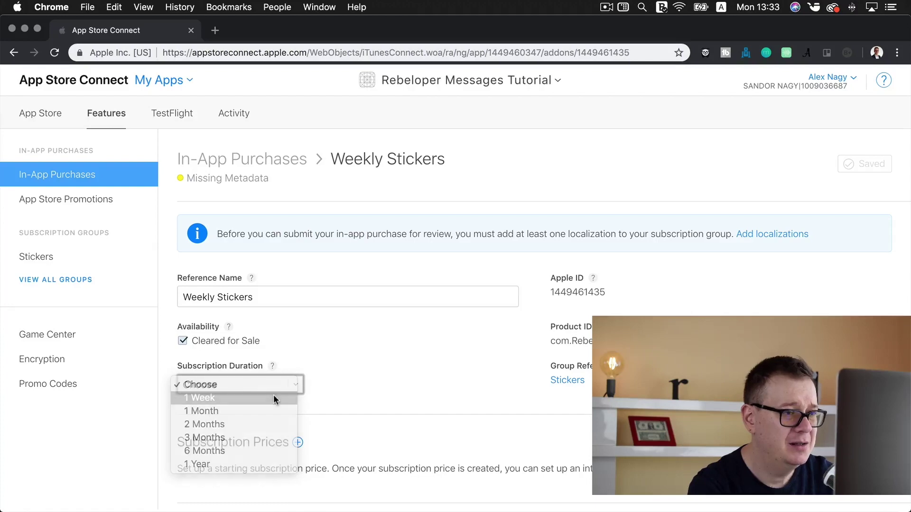
{"action": "scroll", "coordinate": [346, 380], "scroll_direction": "down", "scroll_amount": 5}
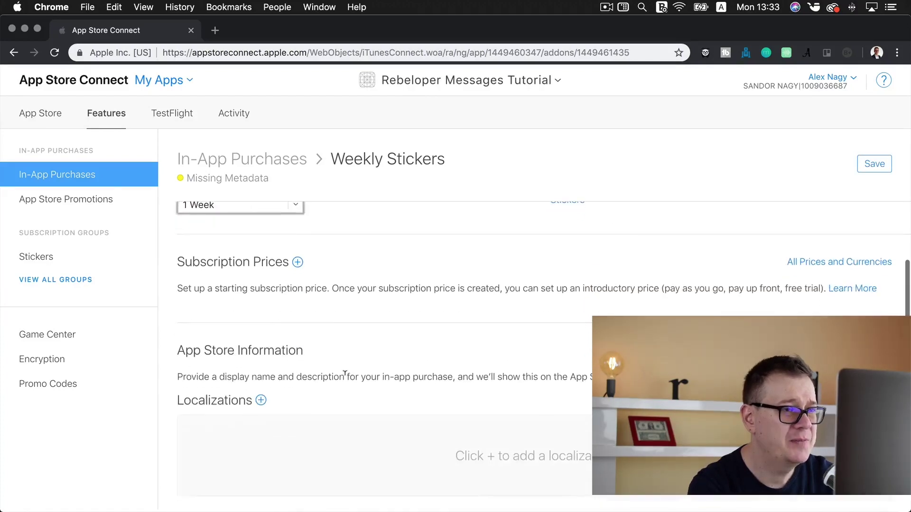
{"action": "left_click", "coordinate": [297, 262]}
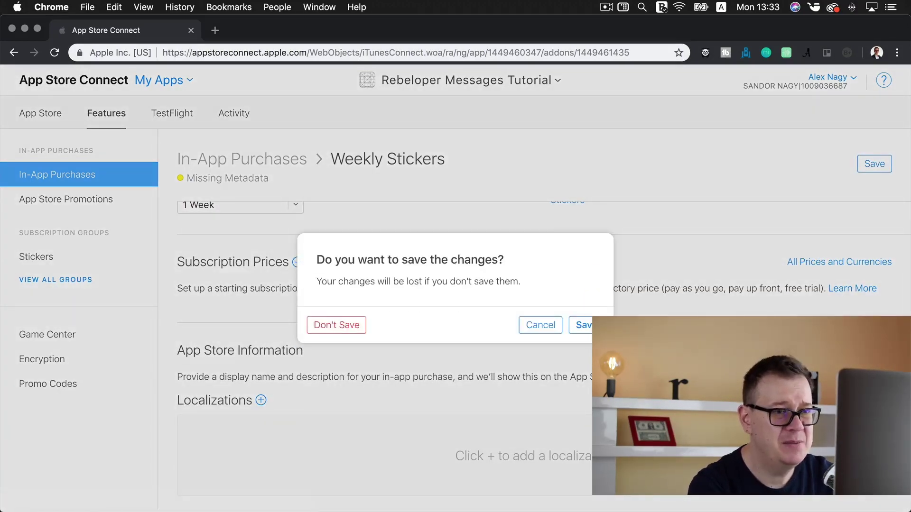
{"action": "left_click", "coordinate": [590, 324]}
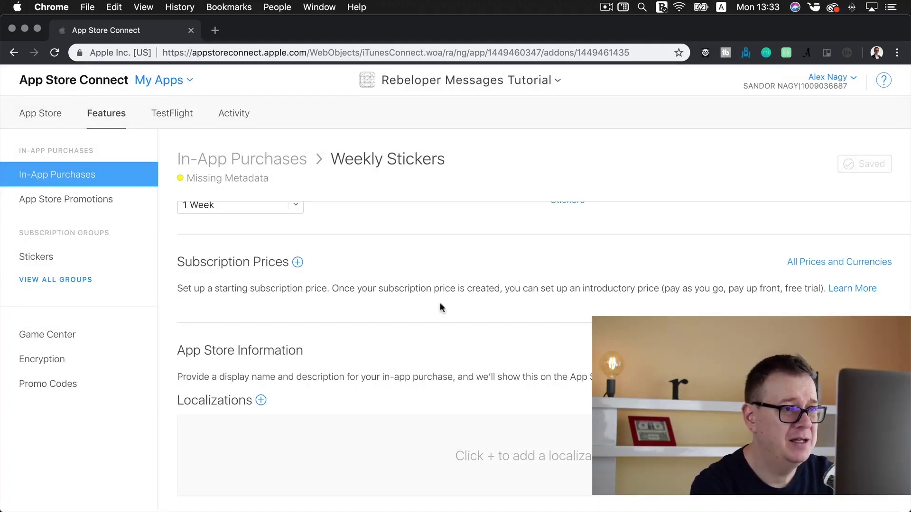
Create a starting subscription price of 0,99 lei in RON for all territories and save the Weekly Stickers pricing
{"action": "left_click", "coordinate": [298, 262]}
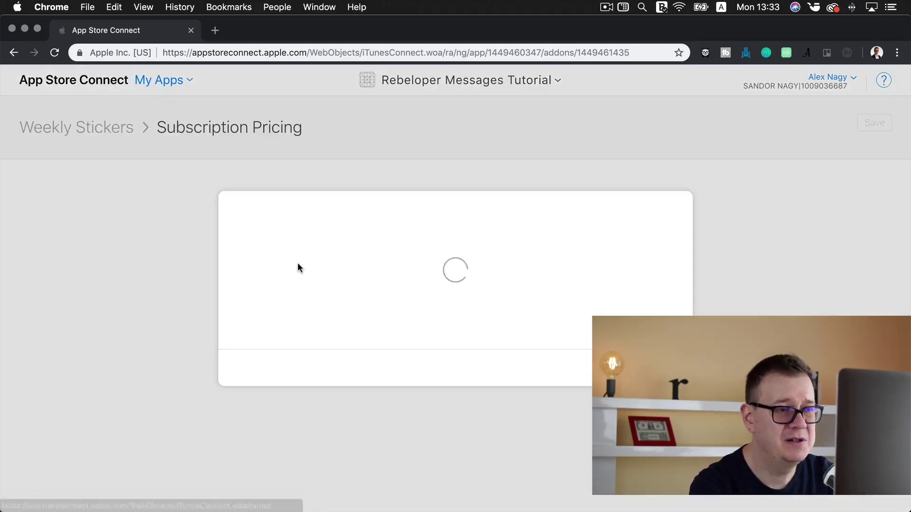
{"action": "left_click", "coordinate": [589, 296]}
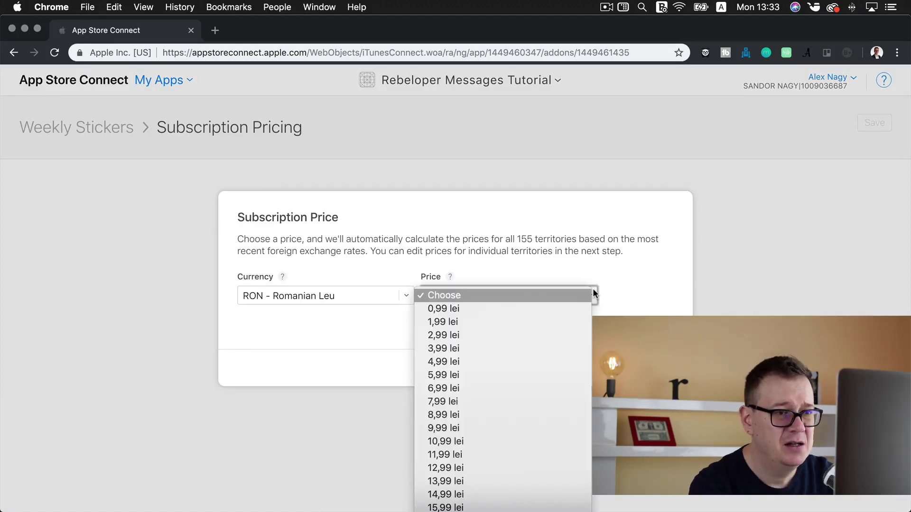
{"action": "left_click", "coordinate": [569, 306]}
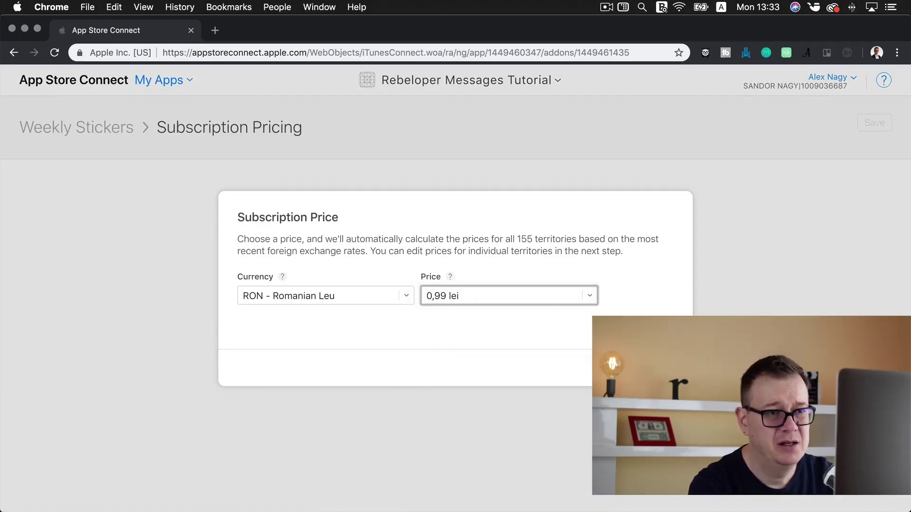
{"action": "left_click", "coordinate": [664, 368]}
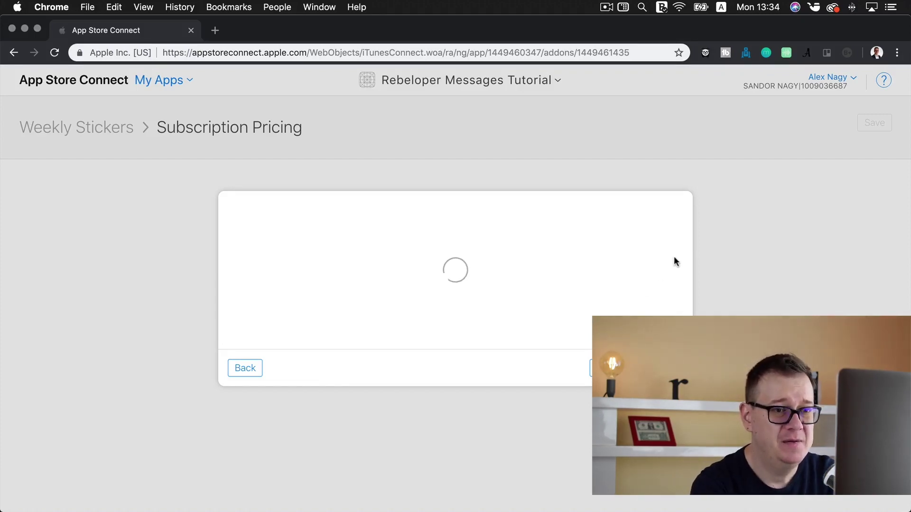
{"action": "scroll", "coordinate": [680, 253], "scroll_direction": "down", "scroll_amount": 4}
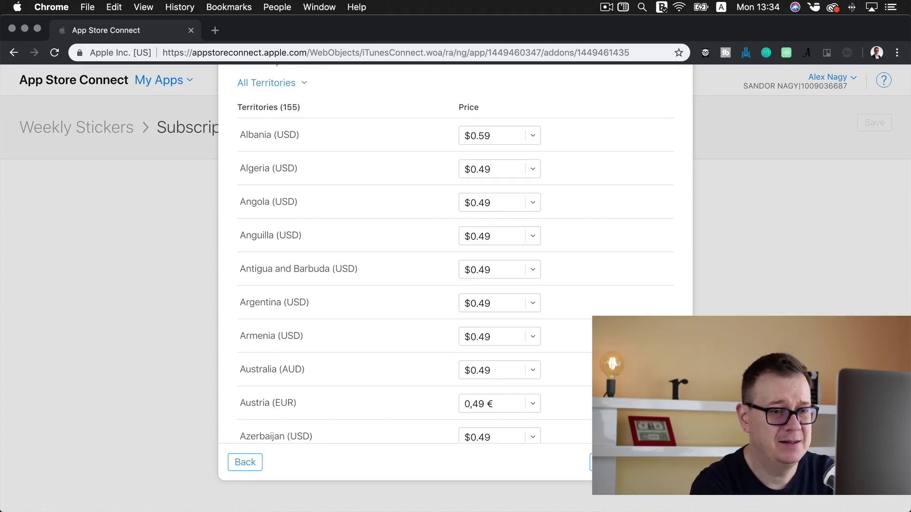
{"action": "key", "text": "Return"}
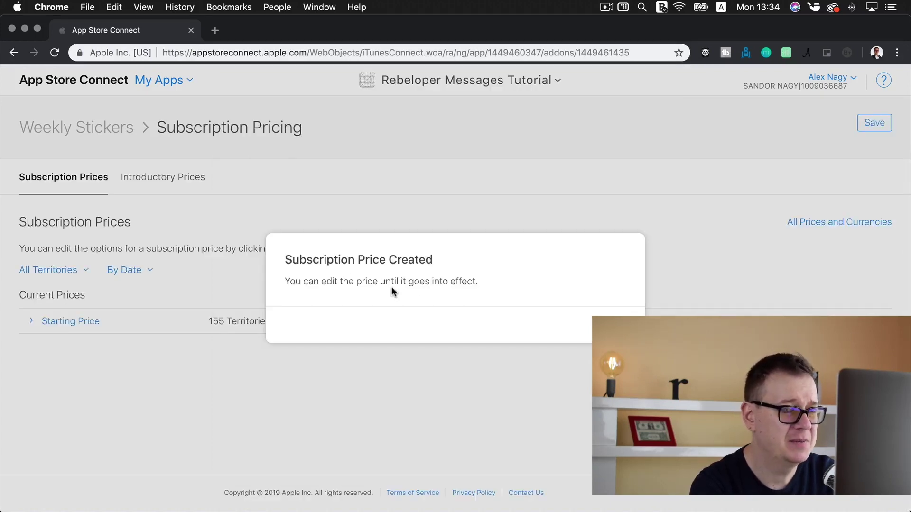
{"action": "key", "text": "Return"}
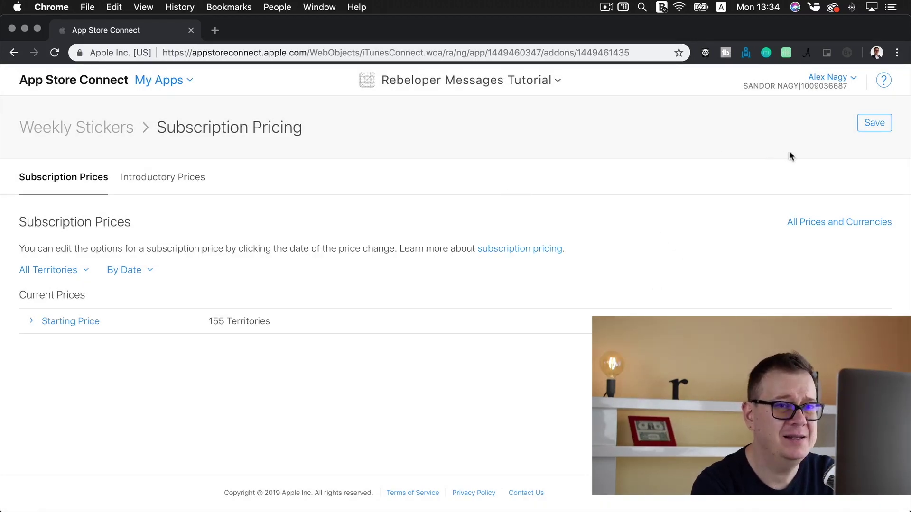
{"action": "left_click", "coordinate": [873, 124]}
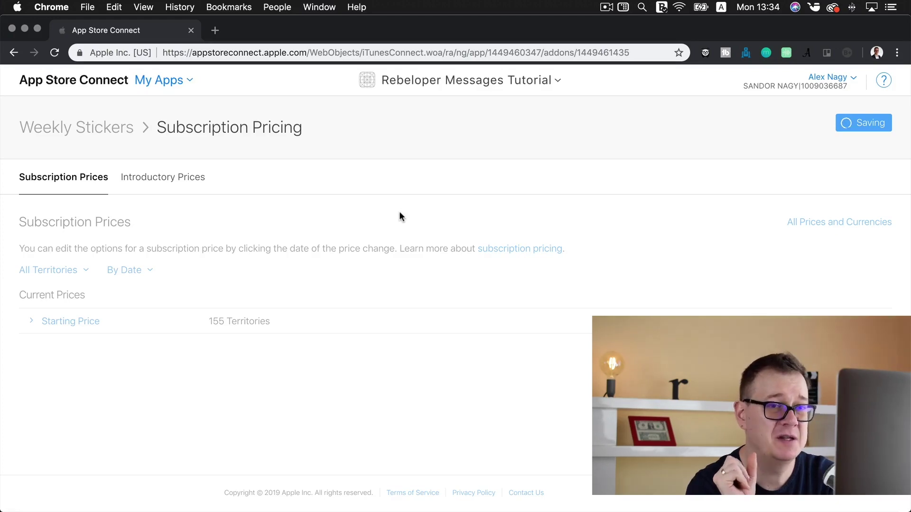
Switch to Xcode to examine the Group1 part of the group1_subscription1 product ID, and return to App Store Connect in Chrome
{"action": "mouse_move", "coordinate": [9, 246]}
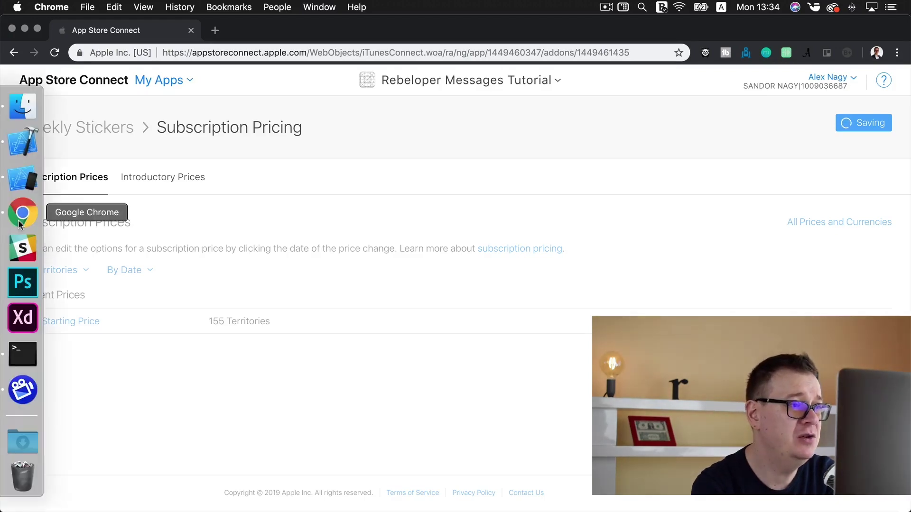
{"action": "left_click", "coordinate": [22, 141]}
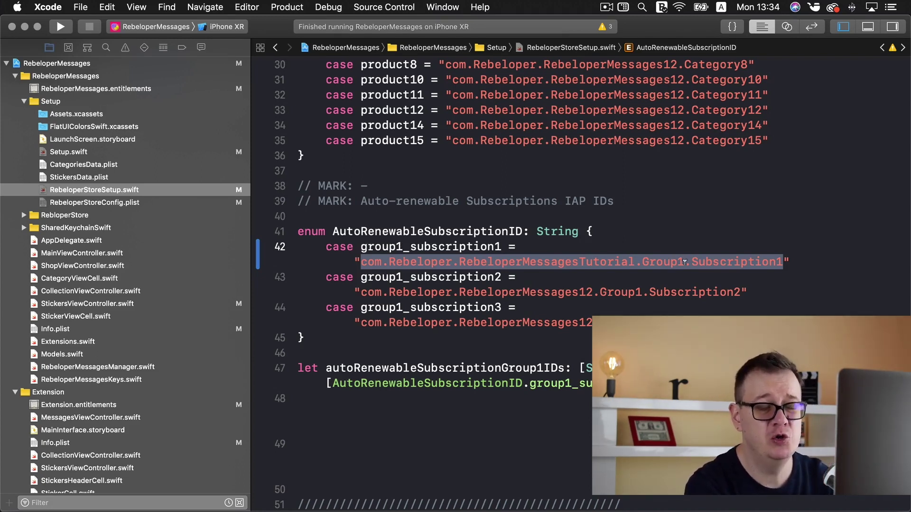
{"action": "left_click", "coordinate": [636, 262]}
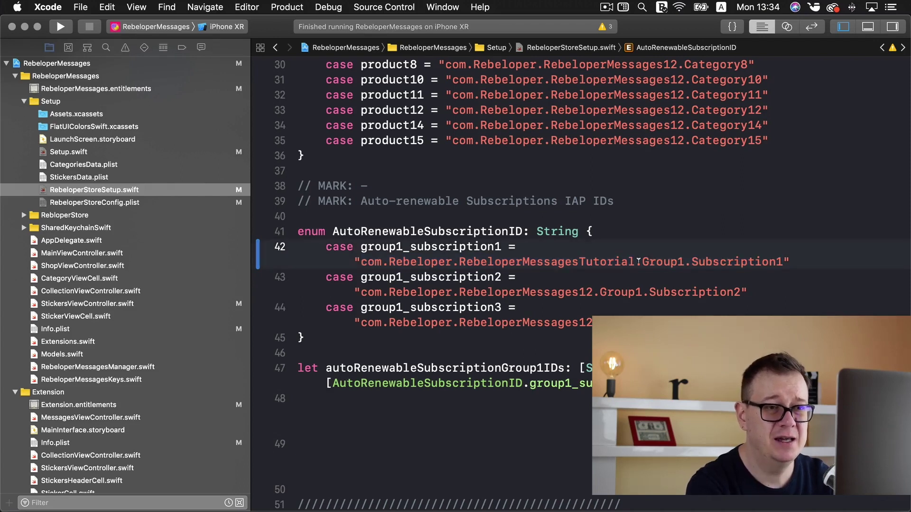
{"action": "left_click_drag", "start_coordinate": [636, 262], "coordinate": [684, 262]}
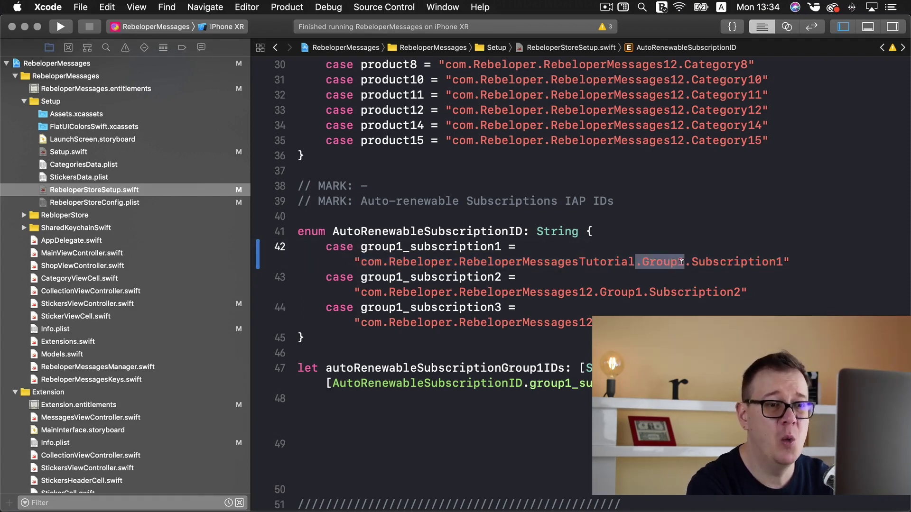
{"action": "mouse_move", "coordinate": [2, 283]}
{"action": "left_click", "coordinate": [24, 216]}
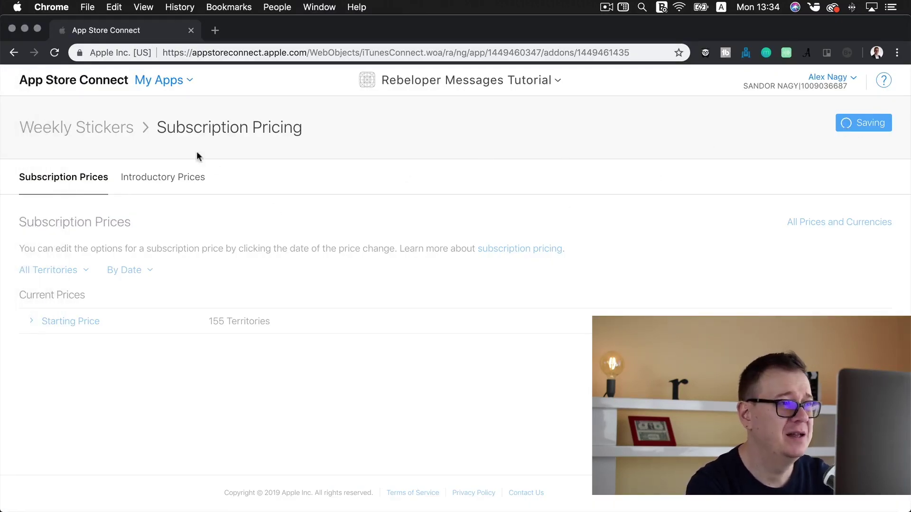
Reload the Weekly Stickers subscription page and add an English (U.S.) localization to its App Store information
{"action": "left_click", "coordinate": [55, 53]}
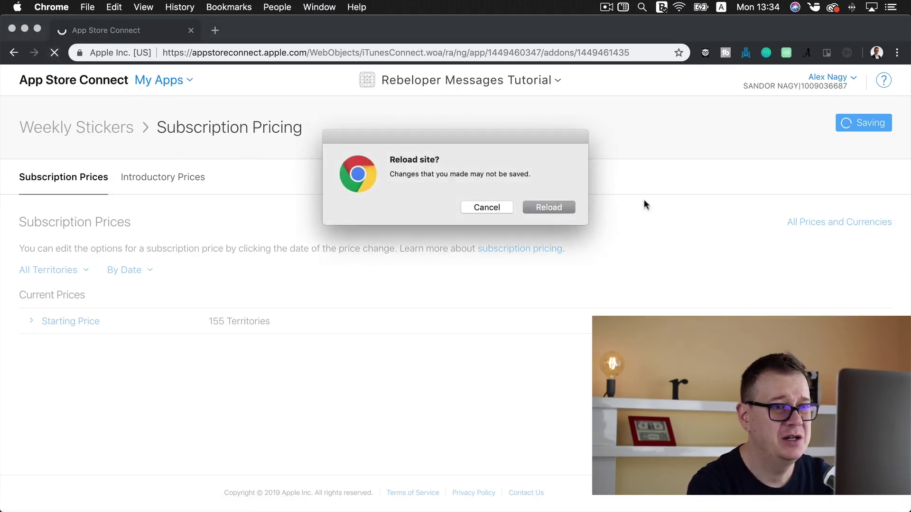
{"action": "left_click", "coordinate": [545, 209]}
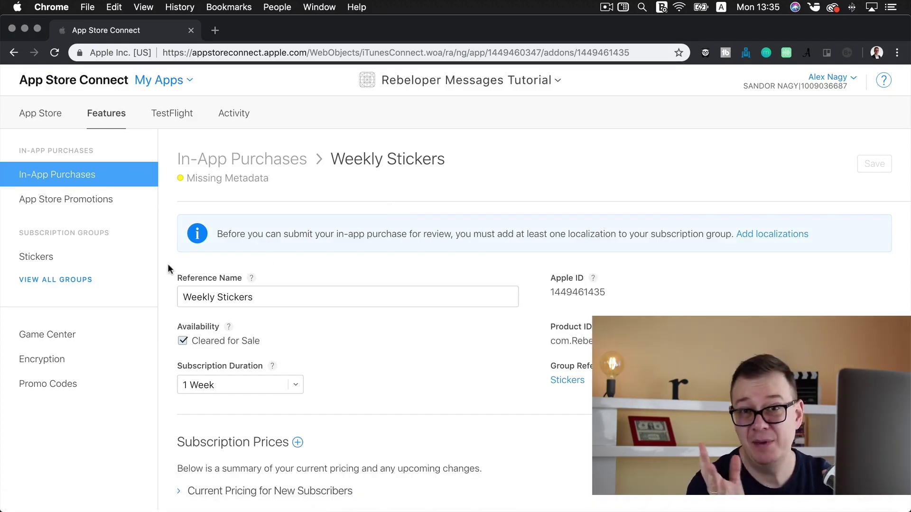
{"action": "scroll", "coordinate": [168, 266], "scroll_direction": "down", "scroll_amount": 4}
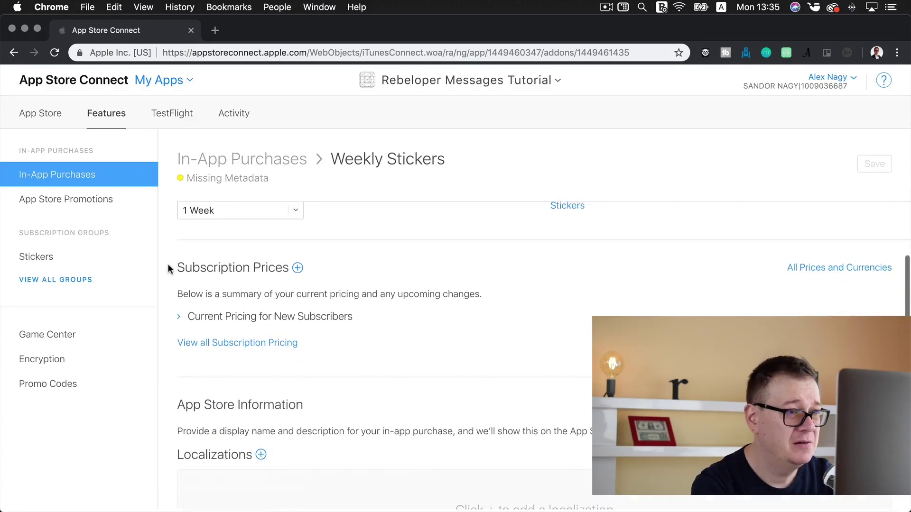
{"action": "scroll", "coordinate": [348, 267], "scroll_direction": "down", "scroll_amount": 2}
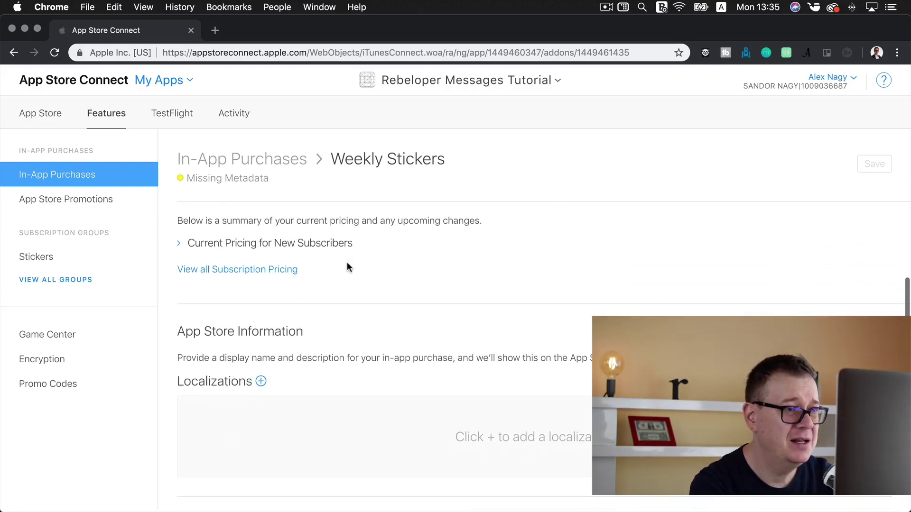
{"action": "left_click", "coordinate": [261, 381]}
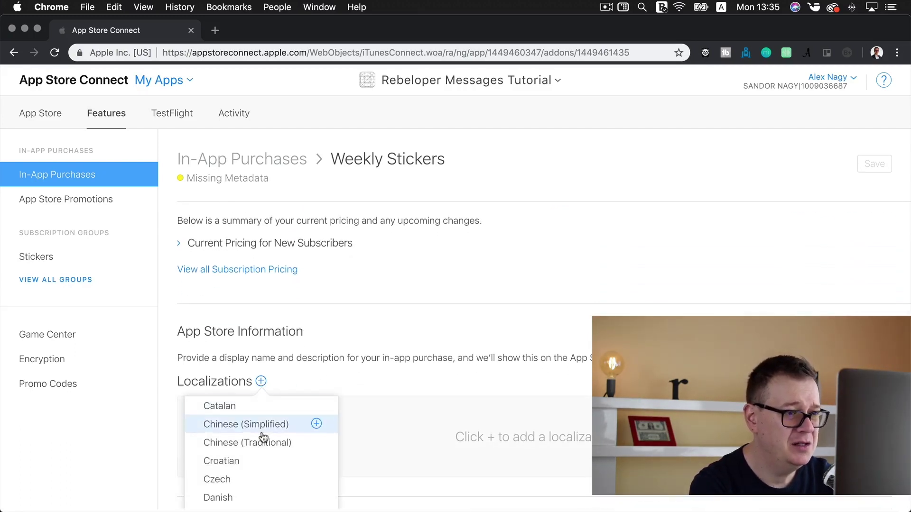
{"action": "scroll", "coordinate": [260, 435], "scroll_direction": "down", "scroll_amount": 5}
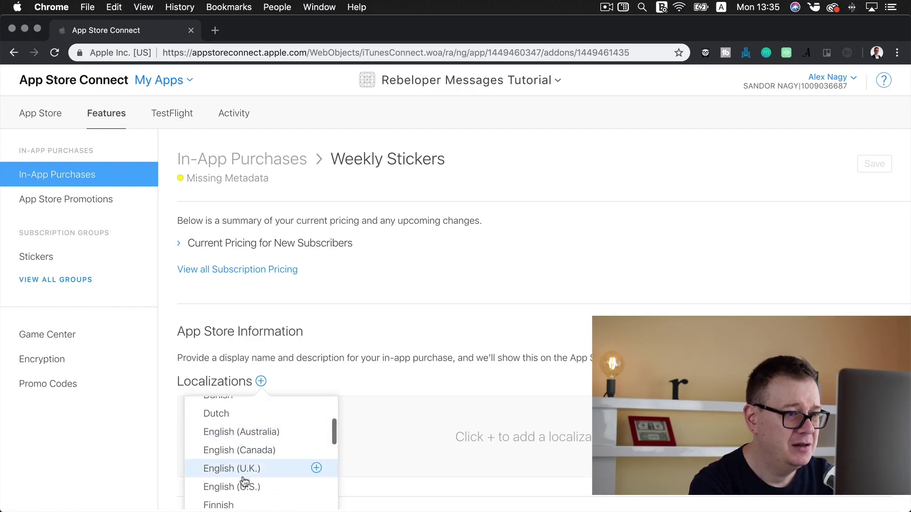
{"action": "left_click", "coordinate": [289, 485]}
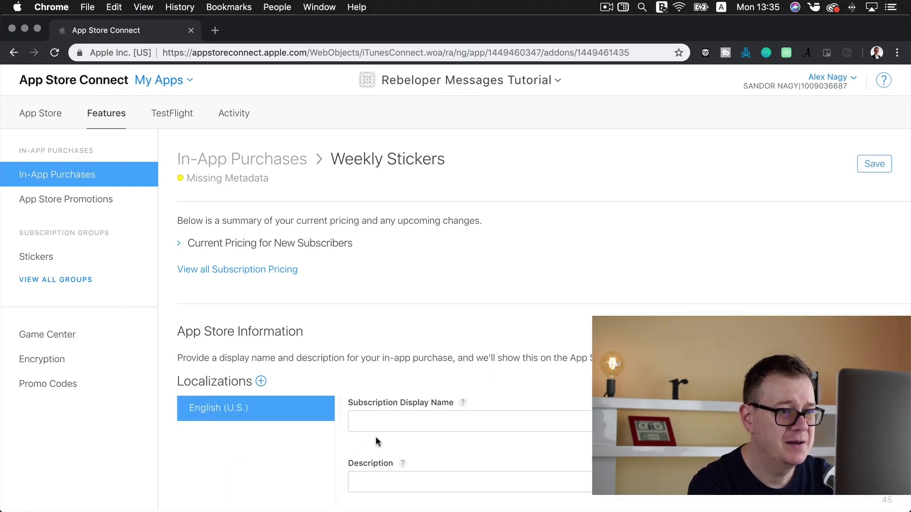
Set the English (U.S.) subscription display name to Weekly Stickers
{"action": "scroll", "coordinate": [391, 418], "scroll_direction": "up", "scroll_amount": 3}
{"action": "scroll", "coordinate": [392, 424], "scroll_direction": "down", "scroll_amount": 3}
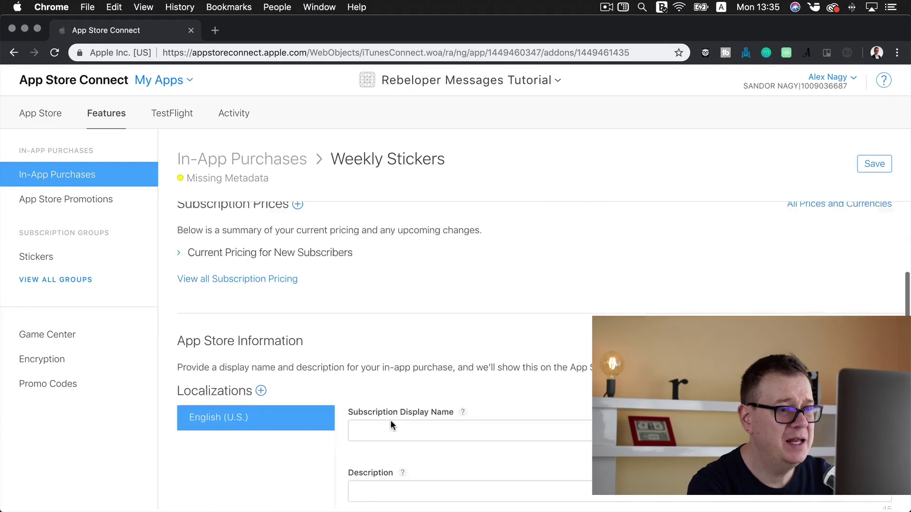
{"action": "left_click", "coordinate": [382, 413]}
{"action": "type", "text": "Week"}
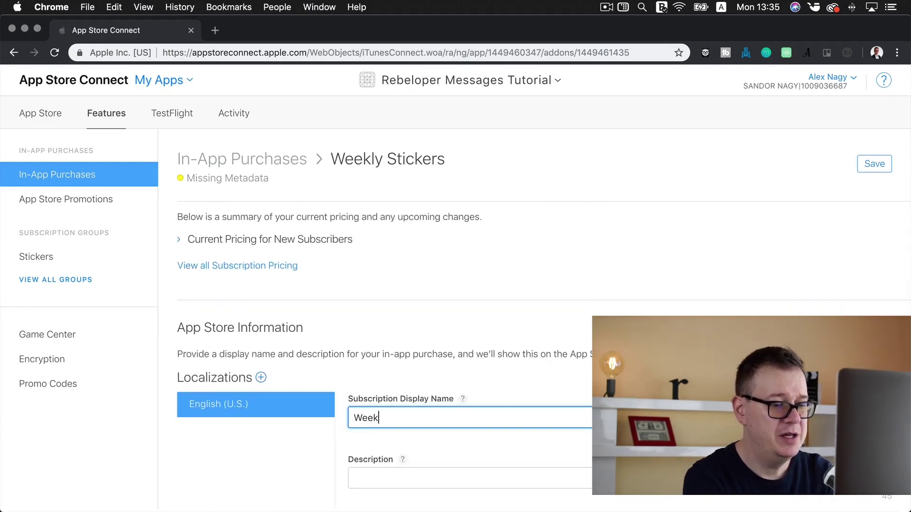
{"action": "type", "text": "ly Stic"}
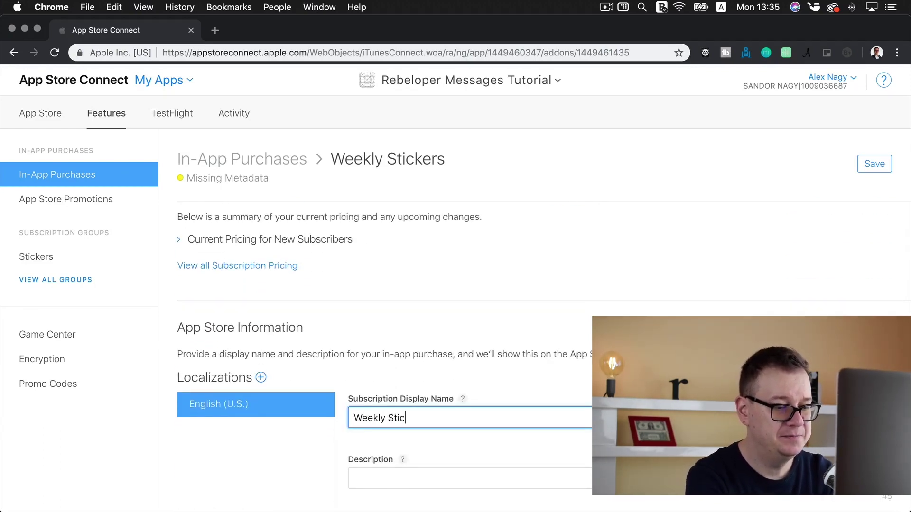
{"action": "type", "text": "kers"}
Enter "Get the unlocked stickers weekly" as the English (U.S.) description of the subscription
{"action": "left_click", "coordinate": [387, 477]}
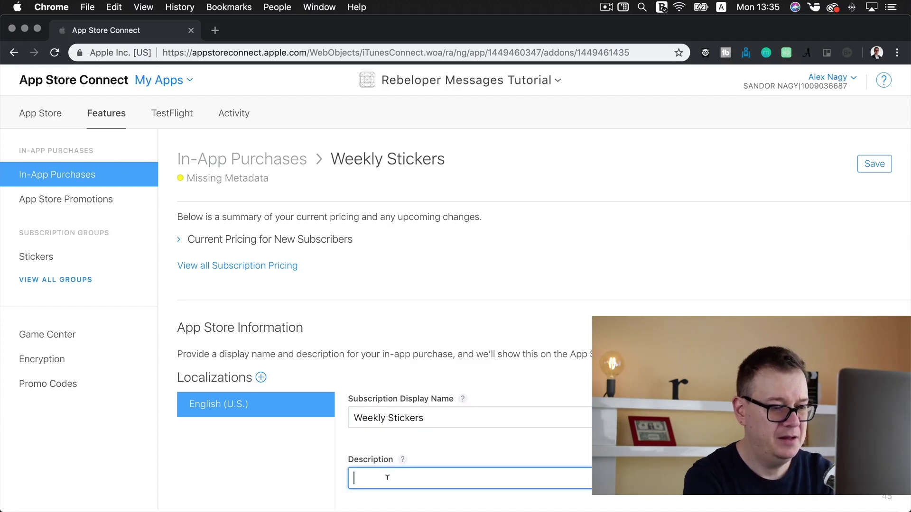
{"action": "type", "text": "Get th"}
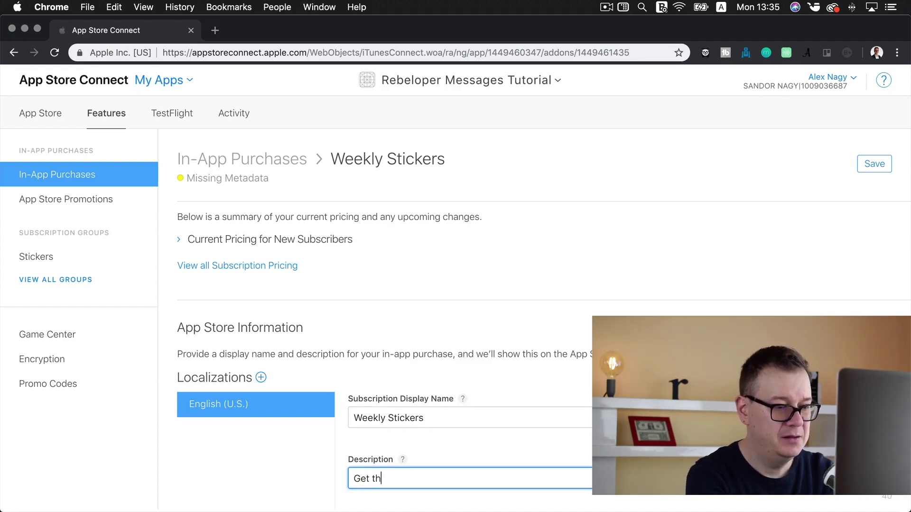
{"action": "type", "text": "e unlocked "}
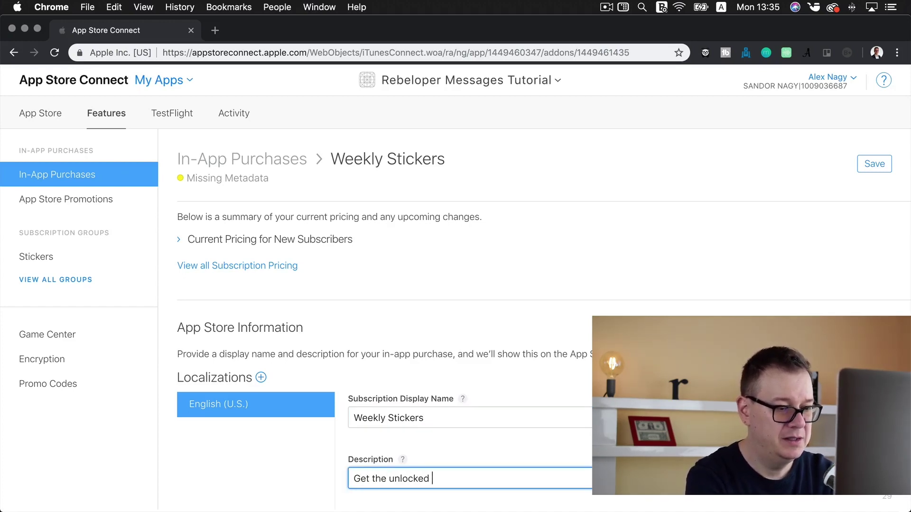
{"action": "type", "text": "sticker"}
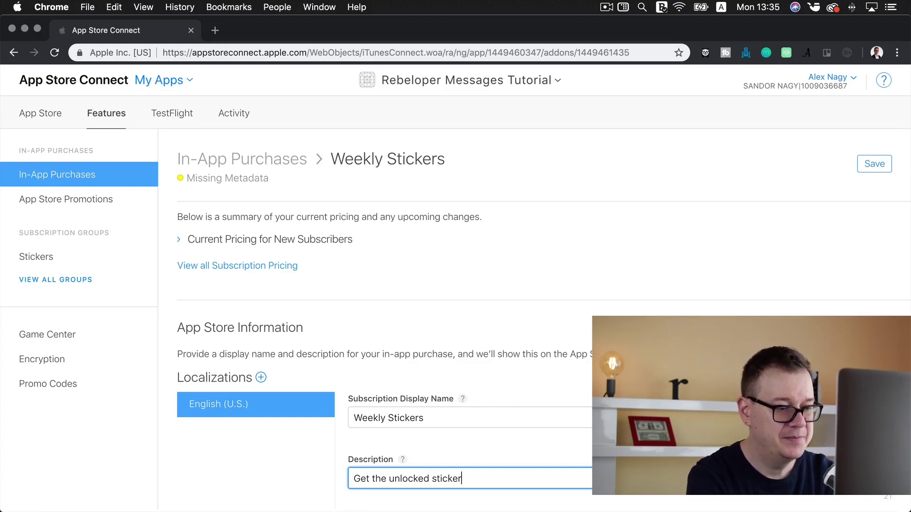
{"action": "type", "text": "s weekly"}
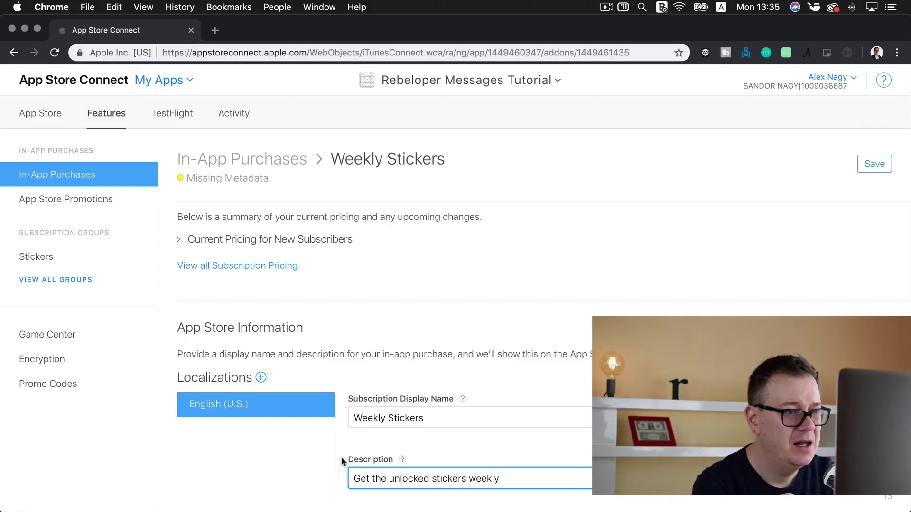
Add IAPTemplateScreen.png from Finder as the Weekly Stickers review screenshot and save the subscription
{"action": "scroll", "coordinate": [341, 457], "scroll_direction": "down", "scroll_amount": 10}
{"action": "scroll", "coordinate": [340, 456], "scroll_direction": "down", "scroll_amount": 3}
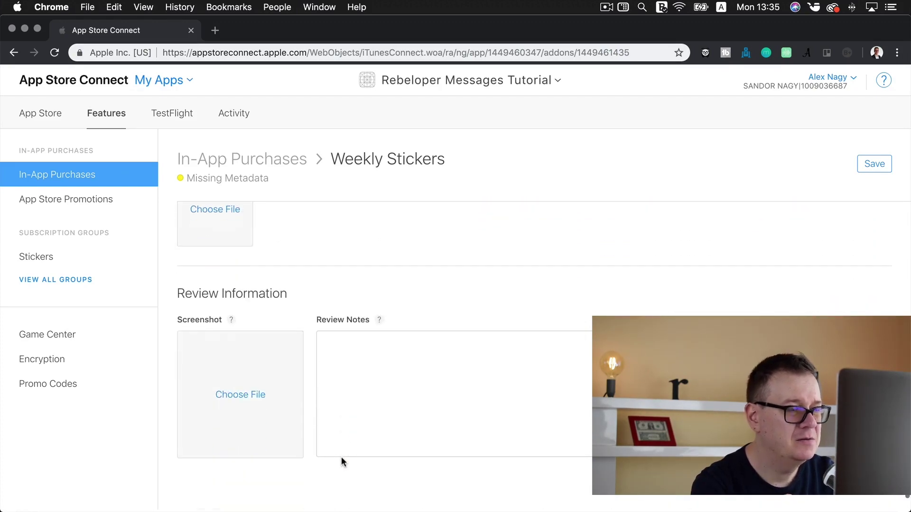
{"action": "mouse_move", "coordinate": [19, 284]}
{"action": "left_click", "coordinate": [31, 104]}
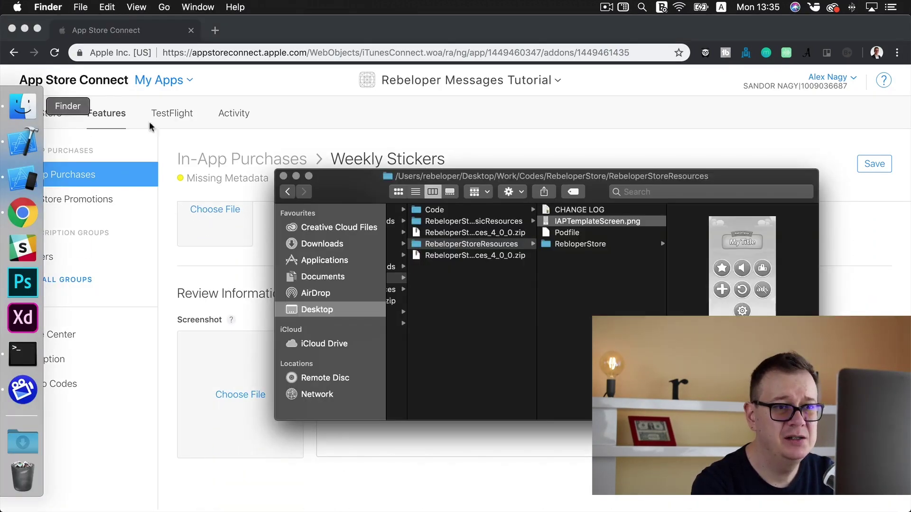
{"action": "left_click_drag", "start_coordinate": [573, 222], "coordinate": [191, 414]}
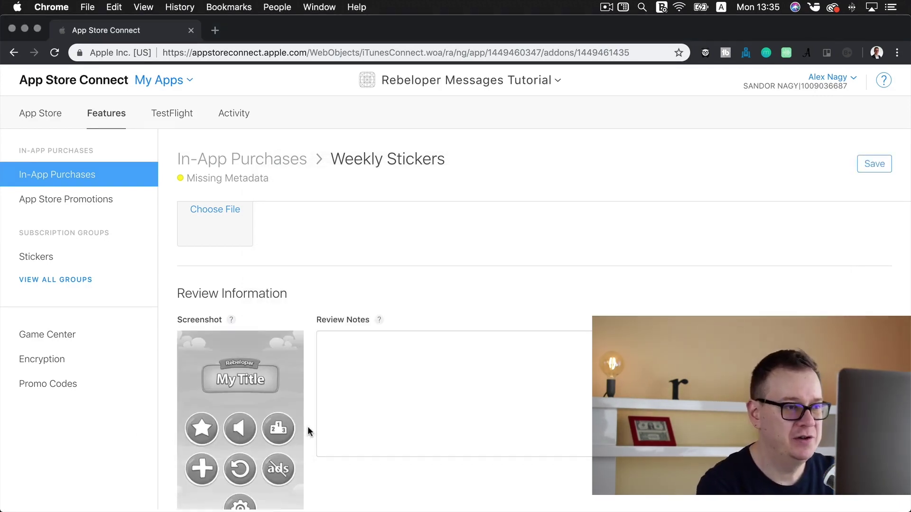
{"action": "scroll", "coordinate": [307, 426], "scroll_direction": "up", "scroll_amount": 10}
{"action": "scroll", "coordinate": [307, 432], "scroll_direction": "up", "scroll_amount": 6}
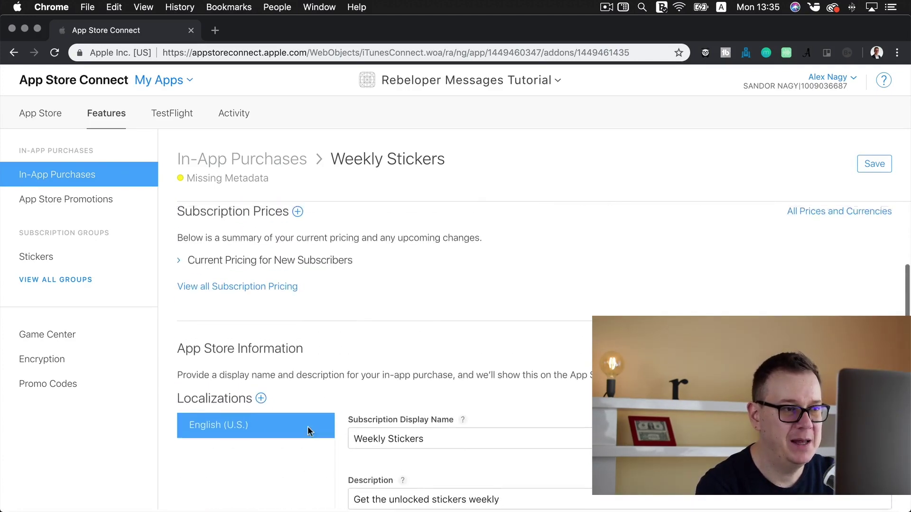
{"action": "left_click", "coordinate": [876, 171]}
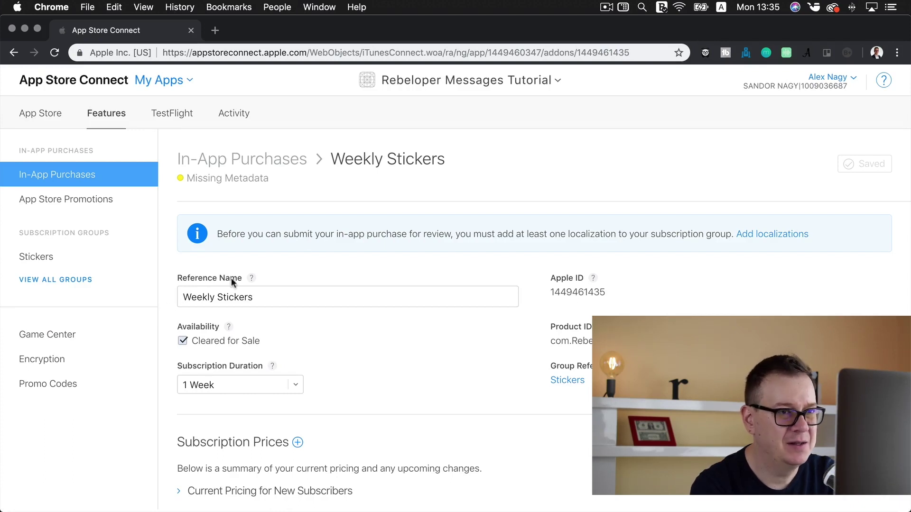
Open the localizations of the Stickers subscription group and add English (U.S.)
{"action": "left_click", "coordinate": [768, 235]}
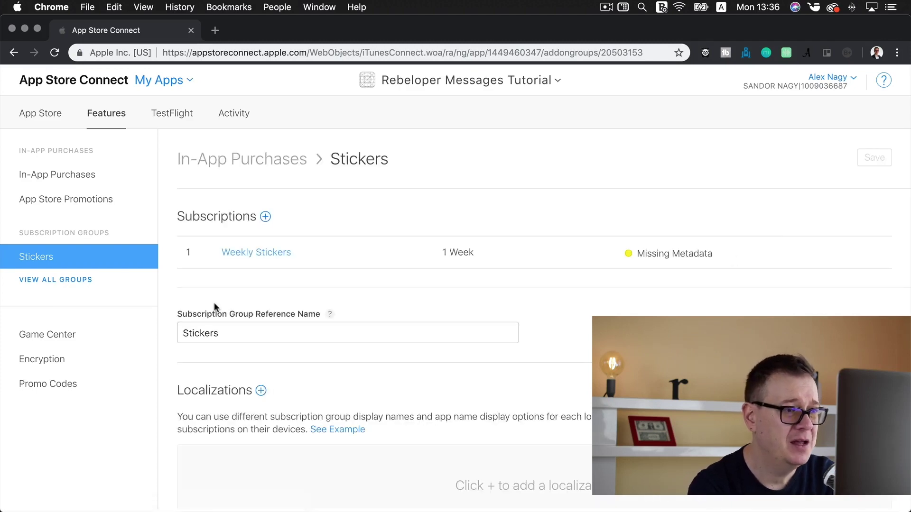
{"action": "left_click", "coordinate": [261, 391]}
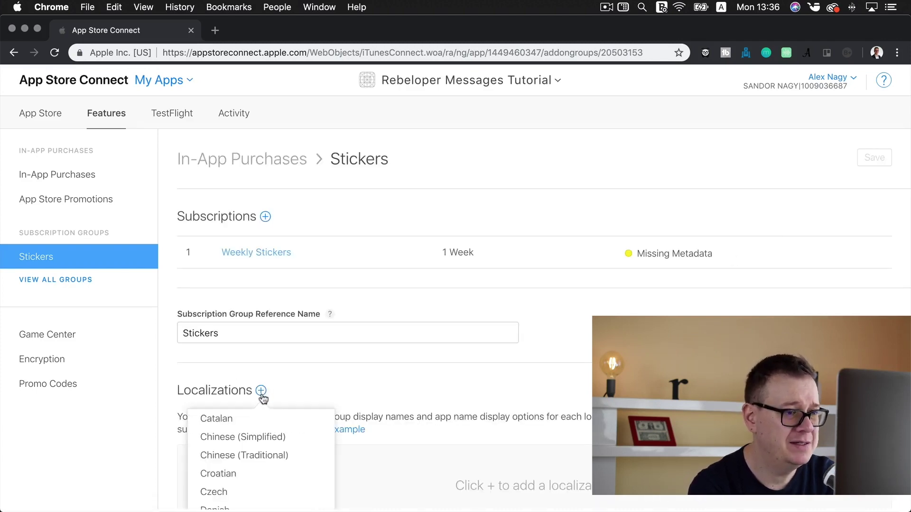
{"action": "scroll", "coordinate": [309, 421], "scroll_direction": "down", "scroll_amount": 5}
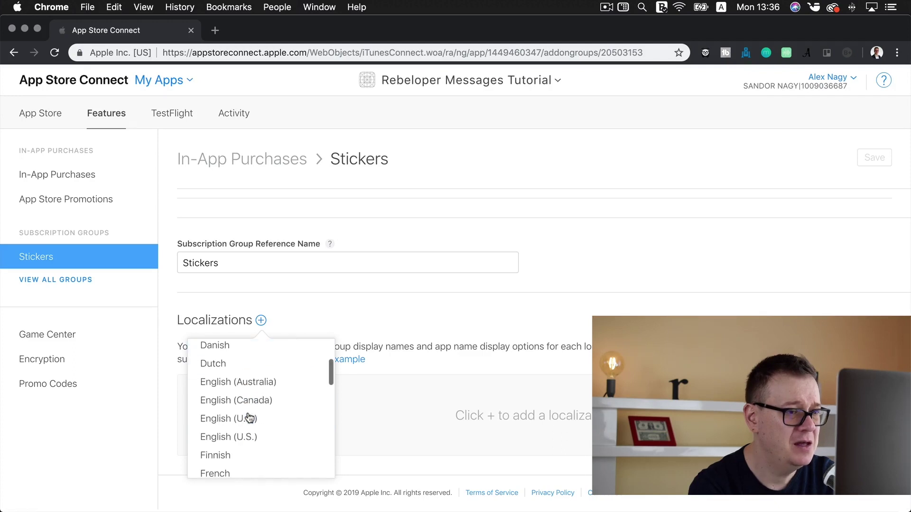
{"action": "left_click", "coordinate": [237, 436]}
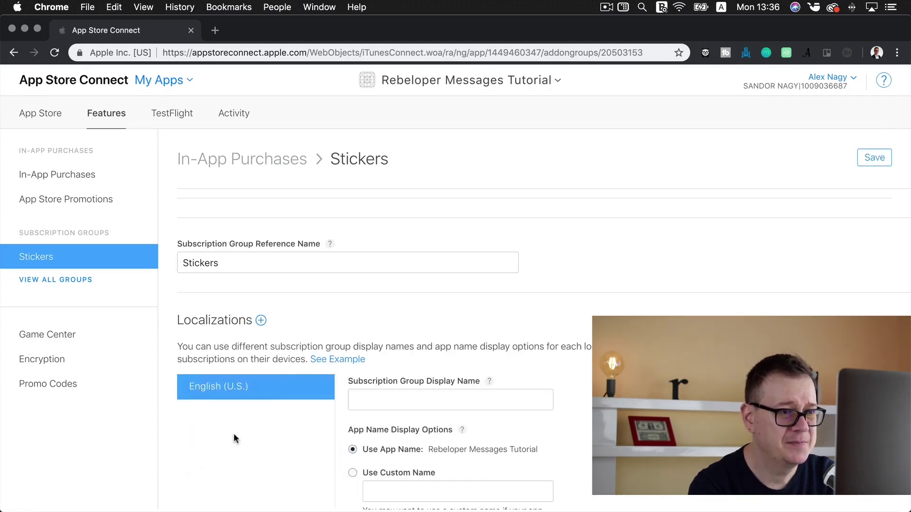
Set the subscription group display name to Stickers for English (U.S.) and save the group
{"action": "left_click", "coordinate": [436, 399]}
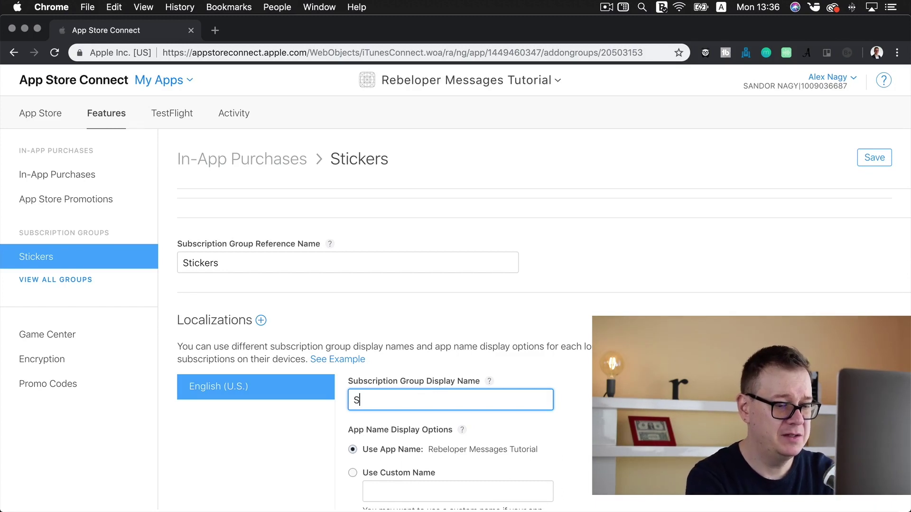
{"action": "type", "text": "Stickers"}
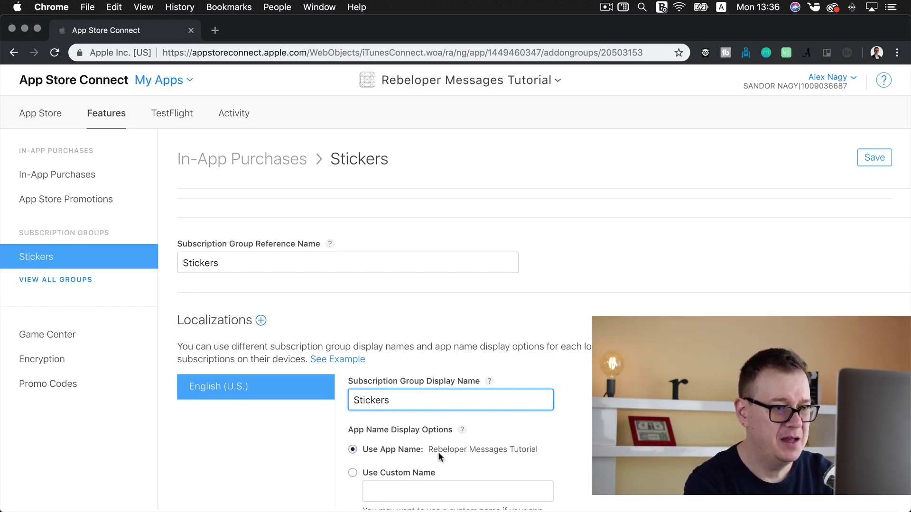
{"action": "scroll", "coordinate": [429, 448], "scroll_direction": "down", "scroll_amount": 3}
{"action": "scroll", "coordinate": [429, 448], "scroll_direction": "up", "scroll_amount": 3}
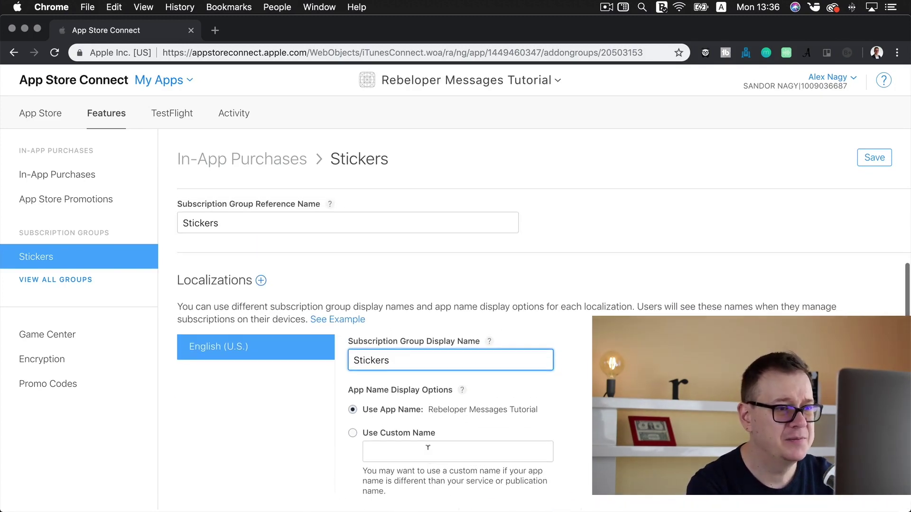
{"action": "scroll", "coordinate": [427, 446], "scroll_direction": "up", "scroll_amount": 3}
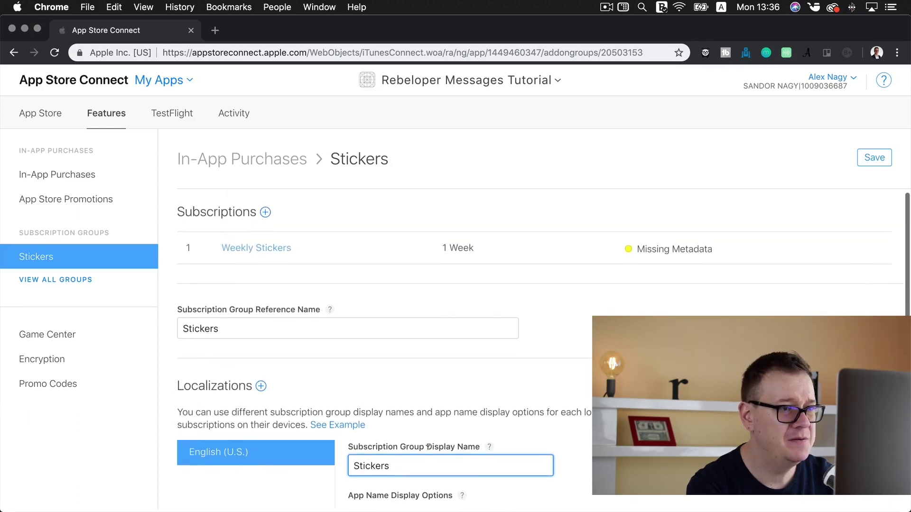
{"action": "left_click", "coordinate": [863, 160]}
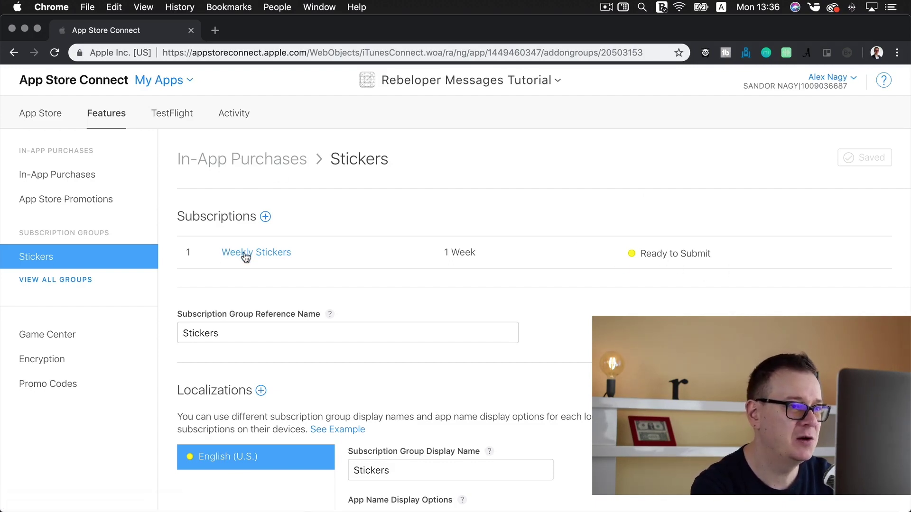
Switch to Xcode and copy the group1_subscription1 product ID, com.Rebeloper.RebeloperMessagesTutorial.Group1.Subscription1, from RebeloperStoreSetup.swift
{"action": "mouse_move", "coordinate": [11, 178]}
{"action": "left_click", "coordinate": [19, 143]}
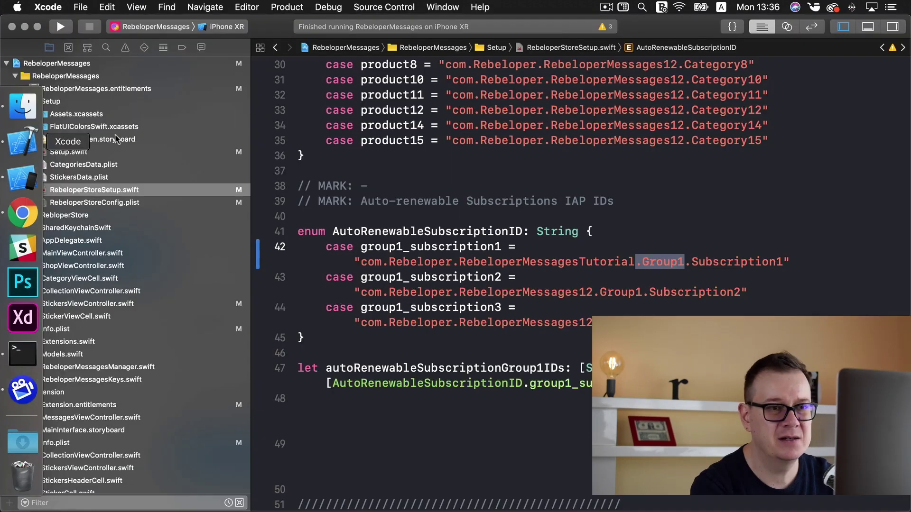
{"action": "left_click", "coordinate": [786, 260]}
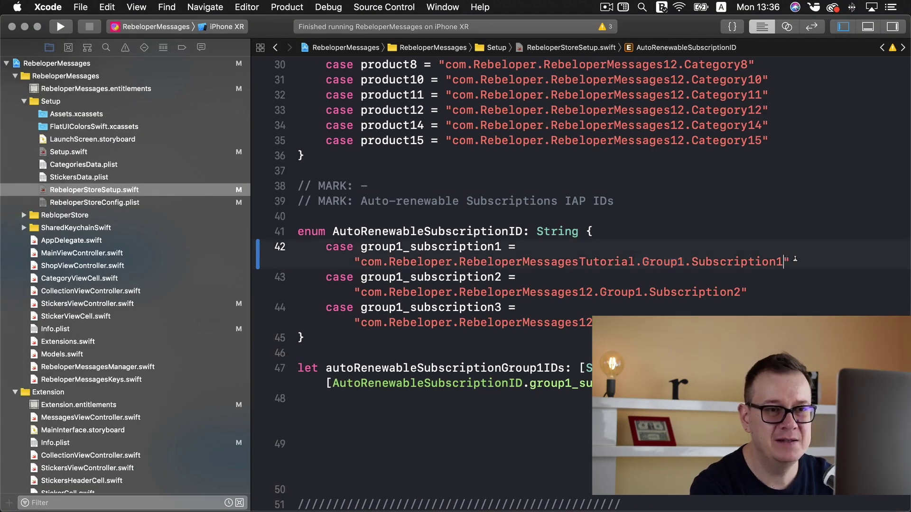
{"action": "left_click_drag", "start_coordinate": [786, 259], "coordinate": [363, 260]}
{"action": "key", "text": "super+c"}
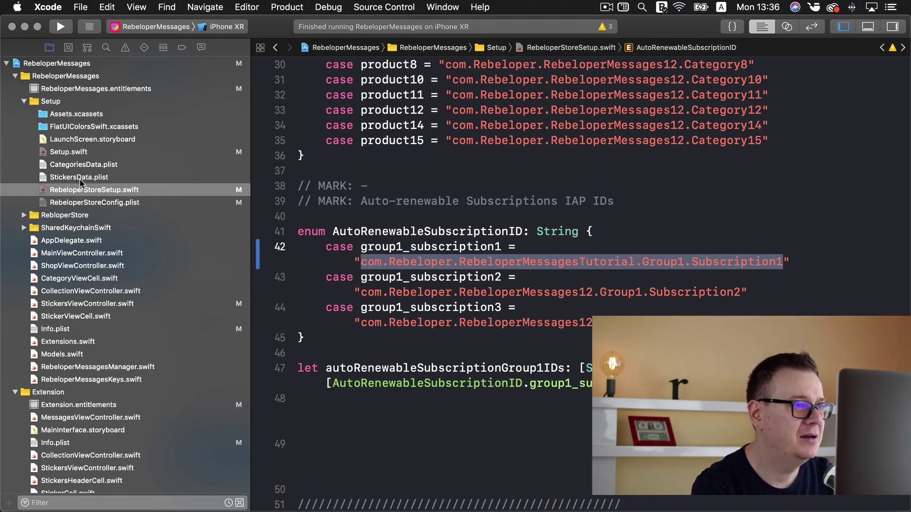
Set the Identifier of Products Item 11 in RebeloperStoreConfig.plist to com.Rebeloper.RebeloperMessagesTutorial.Group1.Subscription1
{"action": "left_click", "coordinate": [78, 203]}
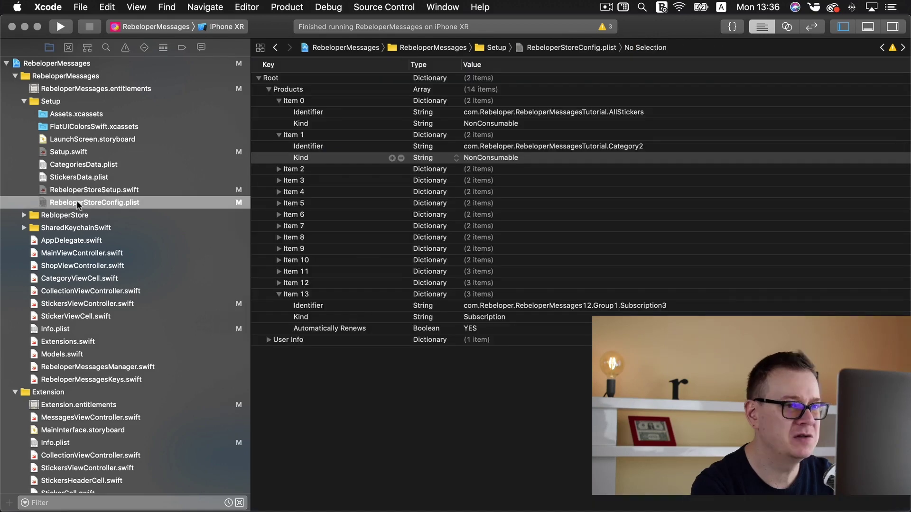
{"action": "left_click", "coordinate": [278, 272]}
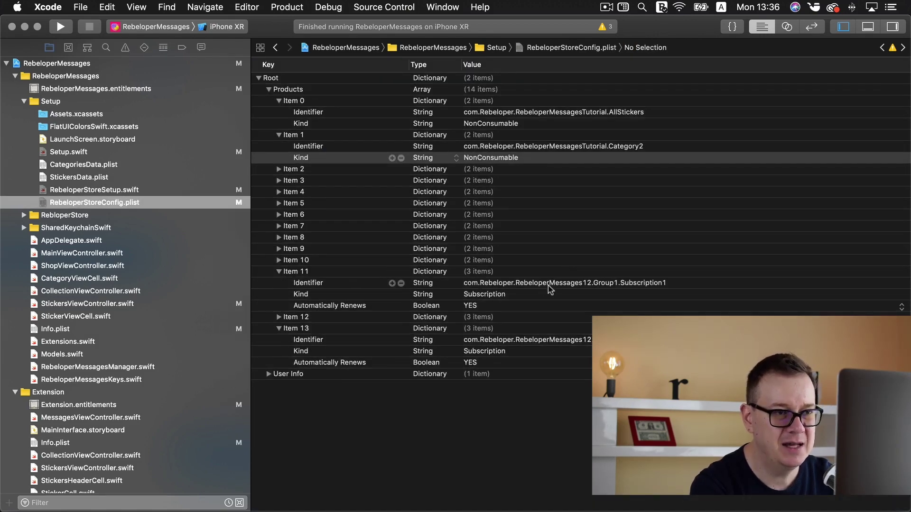
{"action": "double_click", "coordinate": [536, 286]}
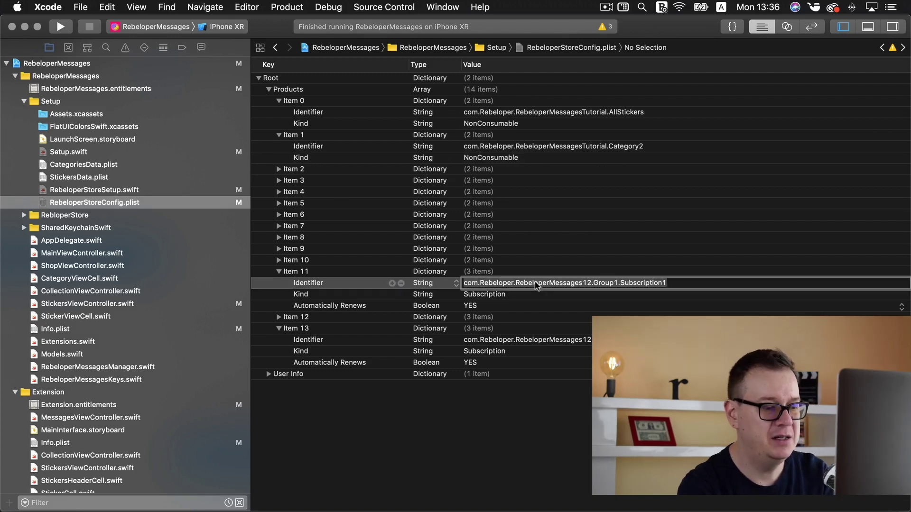
{"action": "key", "text": "super+v"}
{"action": "left_click", "coordinate": [520, 296]}
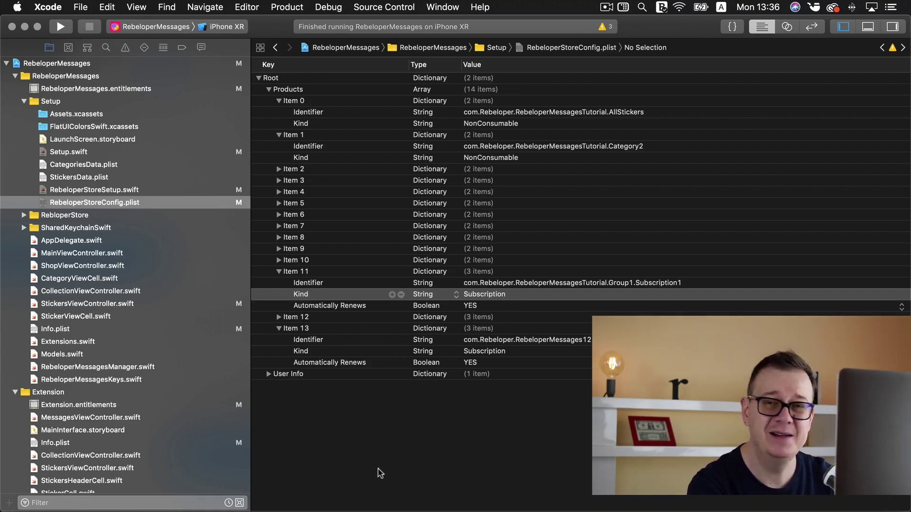
Review the AutoRenewableSubscriptionID cases and the autoRenewableSubscriptionGroup1IDs array in RebeloperStoreSetup.swift
{"action": "left_click", "coordinate": [98, 189]}
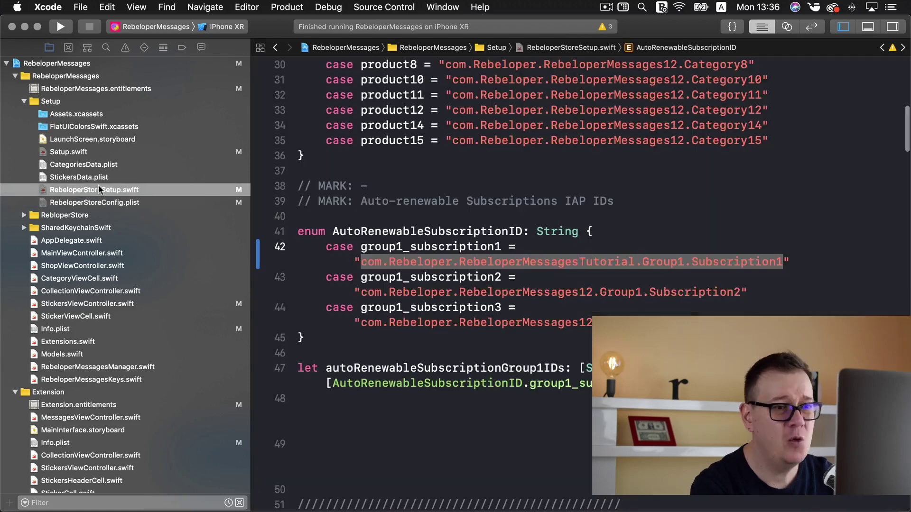
{"action": "scroll", "coordinate": [474, 237], "scroll_direction": "down", "scroll_amount": 4}
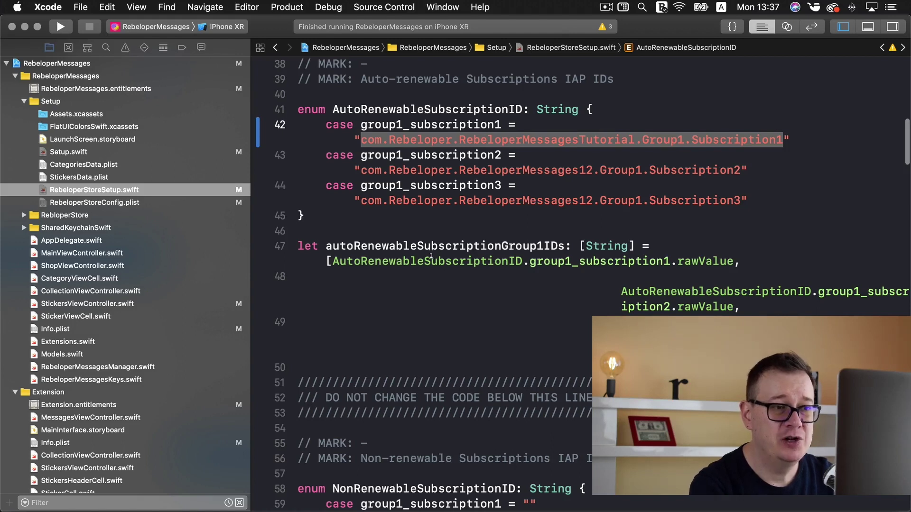
{"action": "double_click", "coordinate": [431, 257]}
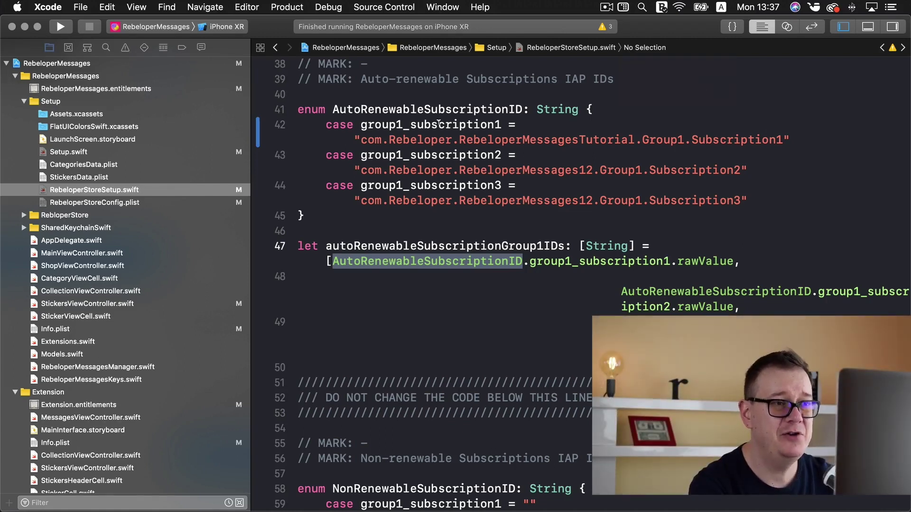
{"action": "double_click", "coordinate": [439, 124]}
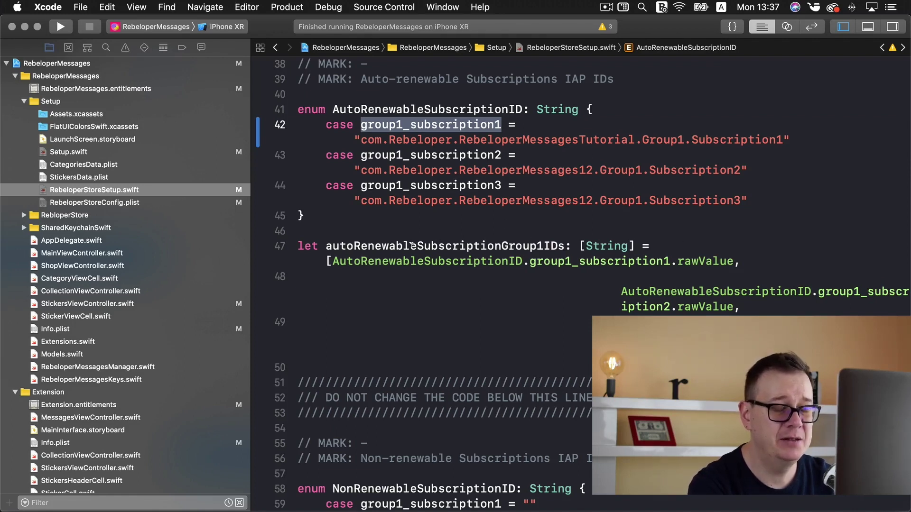
{"action": "double_click", "coordinate": [397, 246]}
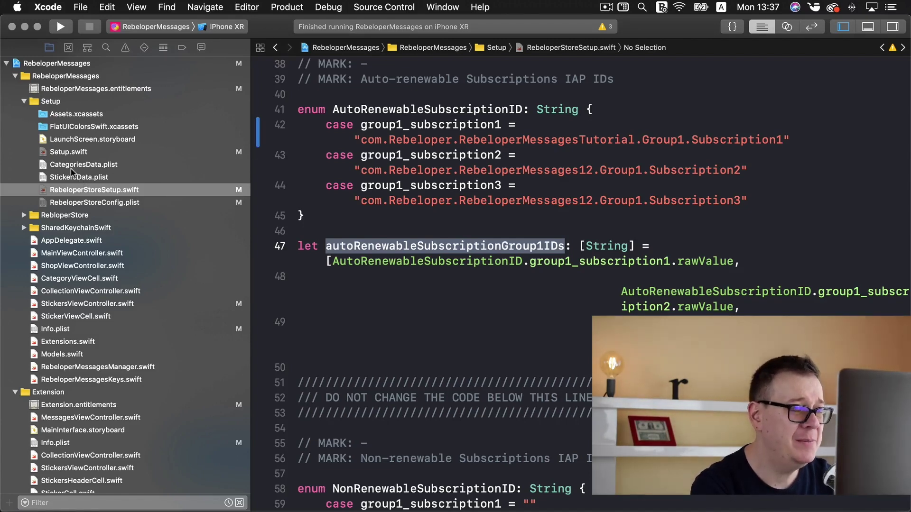
Check the appUsesSubscriptionInAppPurchases setting and the category product IDs in Setup.swift
{"action": "left_click", "coordinate": [60, 153]}
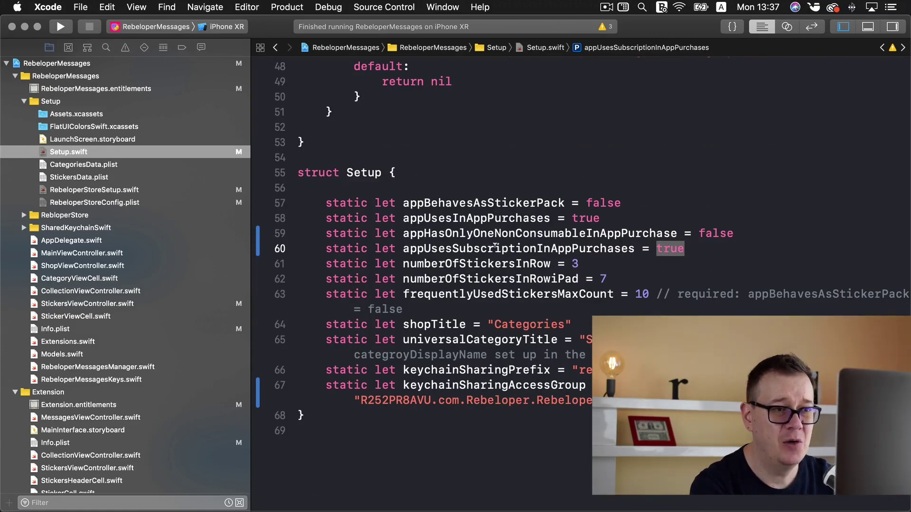
{"action": "left_click", "coordinate": [494, 246]}
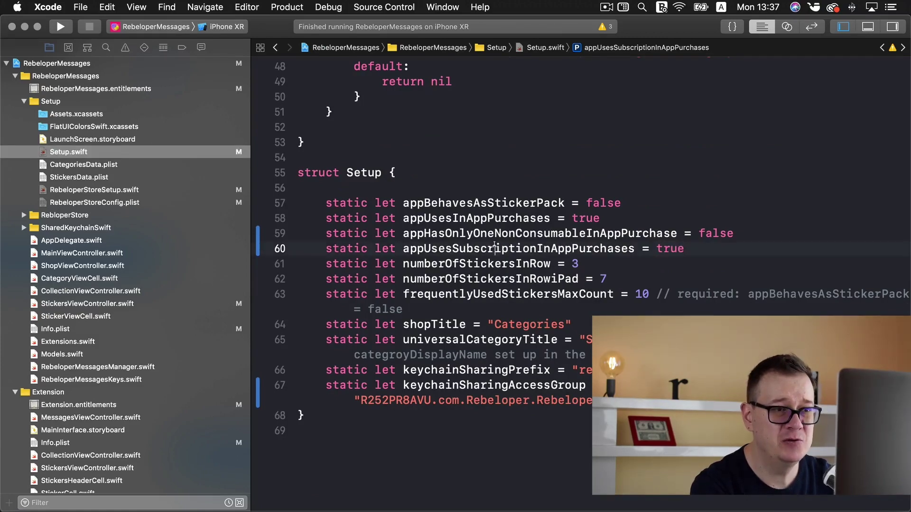
{"action": "left_click", "coordinate": [675, 247]}
{"action": "scroll", "coordinate": [675, 245], "scroll_direction": "up", "scroll_amount": 12}
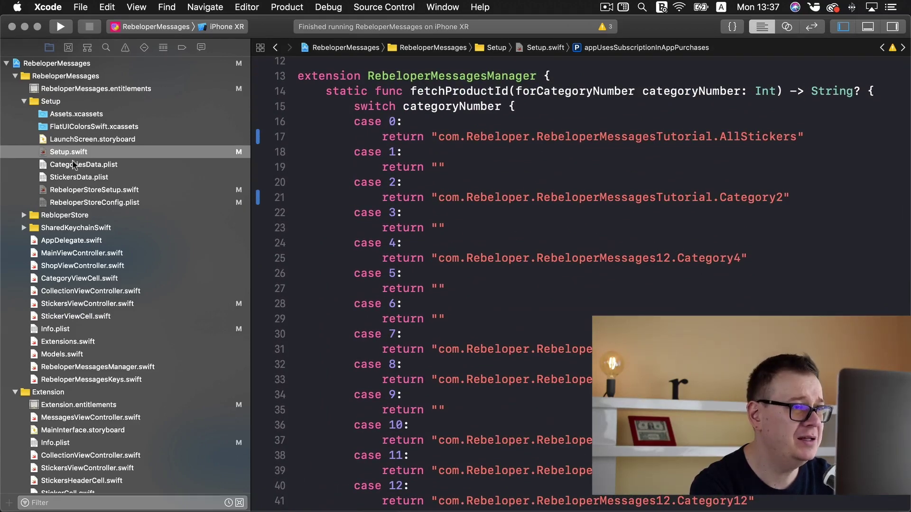
Review the product entries in RebeloperStoreConfig.plist and the stickers' category and lock settings in StickersData.plist
{"action": "left_click", "coordinate": [63, 179]}
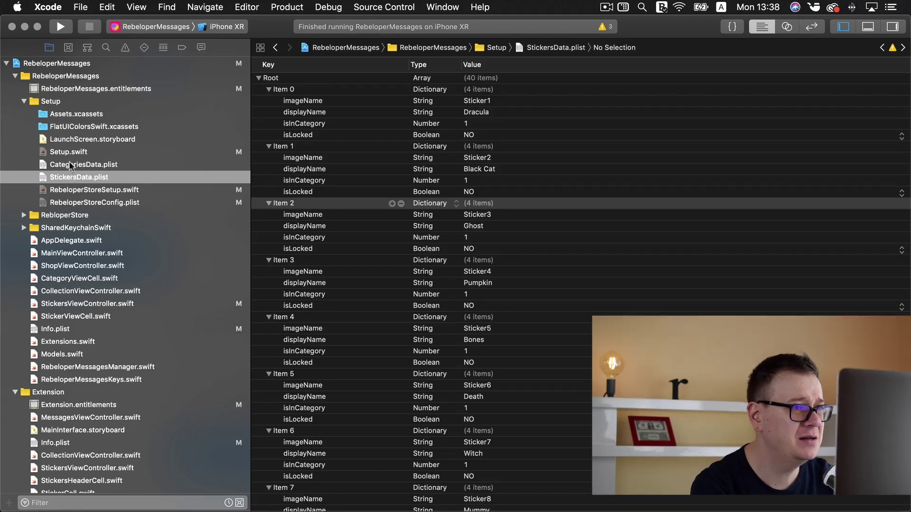
{"action": "left_click", "coordinate": [68, 204]}
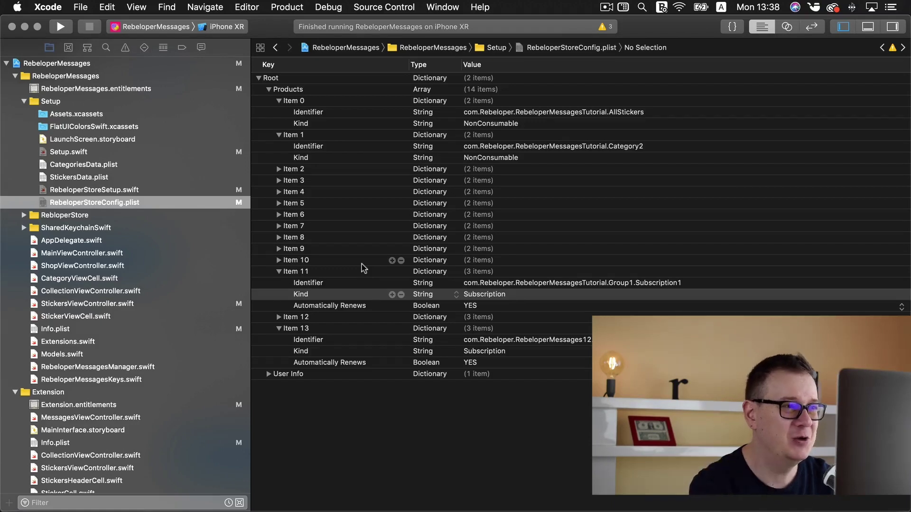
{"action": "left_click", "coordinate": [109, 180]}
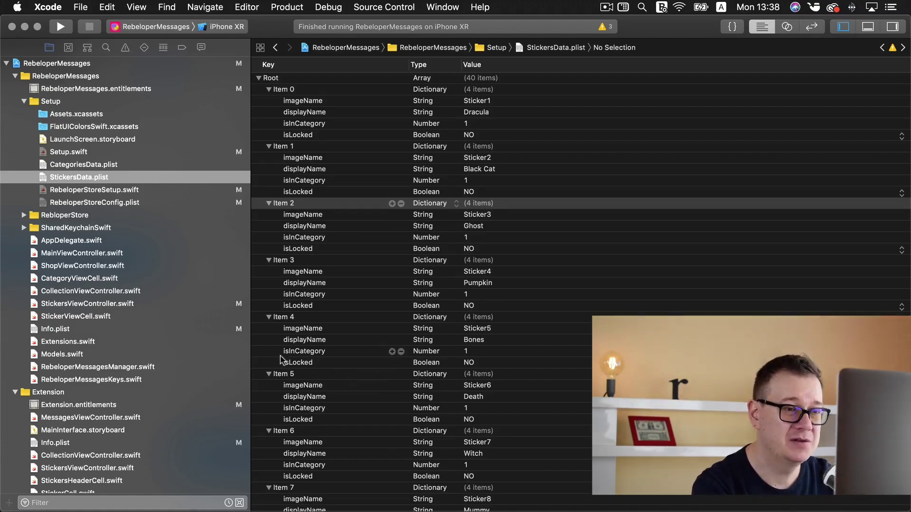
{"action": "scroll", "coordinate": [313, 394], "scroll_direction": "down", "scroll_amount": 3}
{"action": "scroll", "coordinate": [313, 395], "scroll_direction": "down", "scroll_amount": 5}
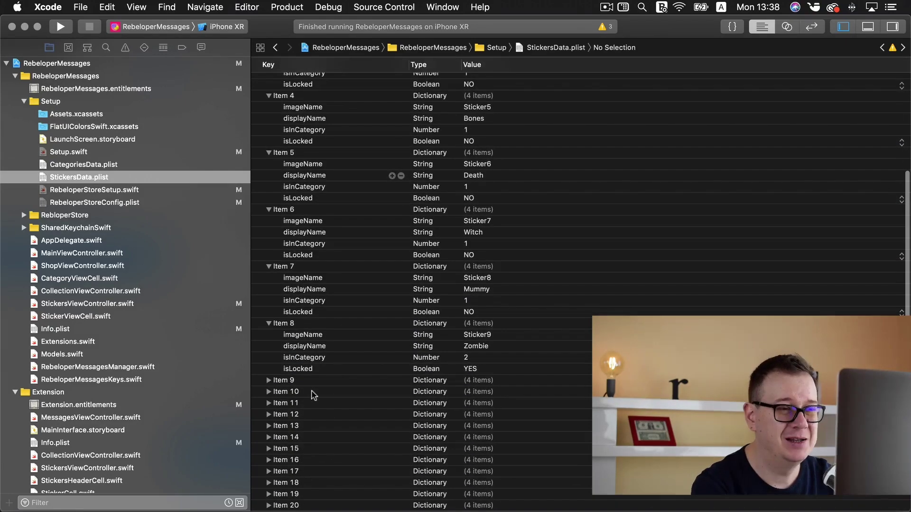